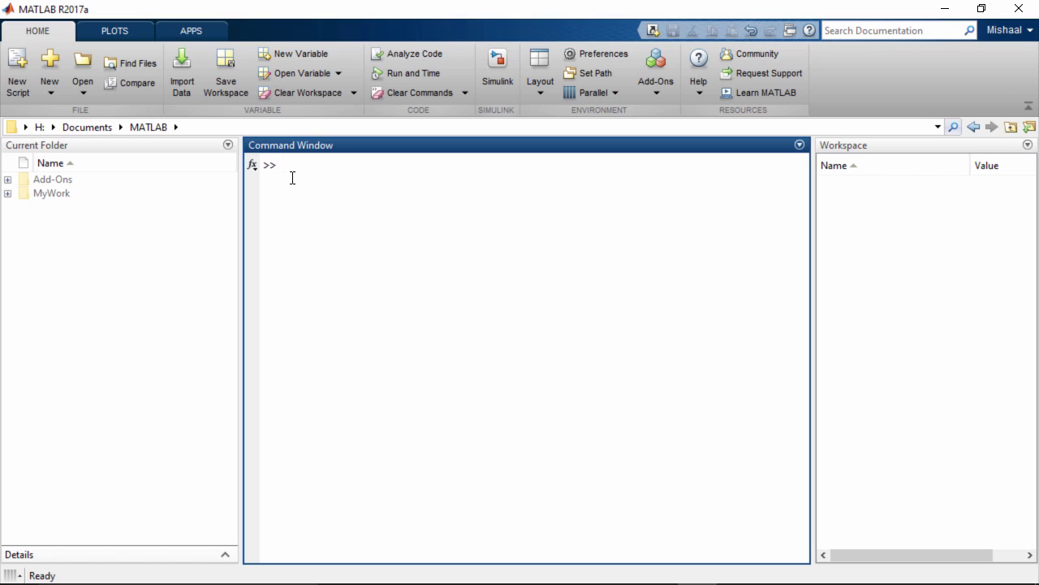
Step: Open the VEX Support Package Companion app and create a new Simulink model from it
{"action": "left_click", "coordinate": [203, 31]}
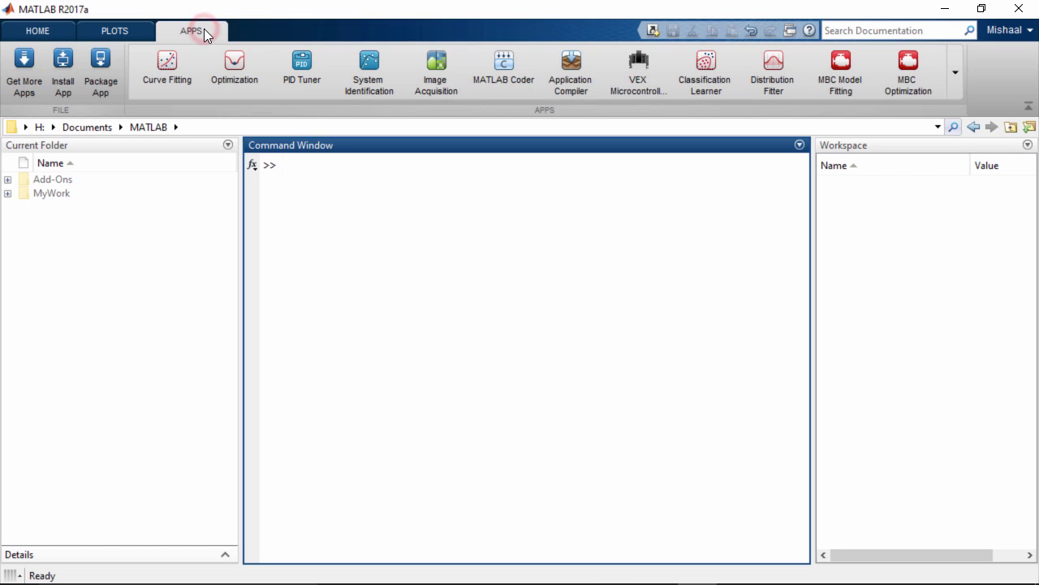
{"action": "left_click", "coordinate": [649, 63]}
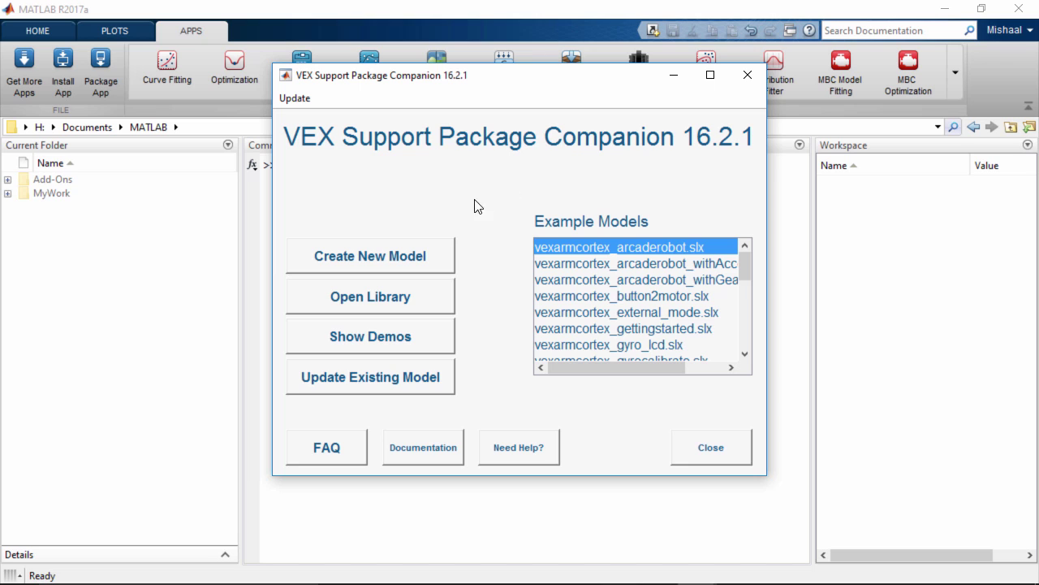
{"action": "left_click", "coordinate": [420, 255]}
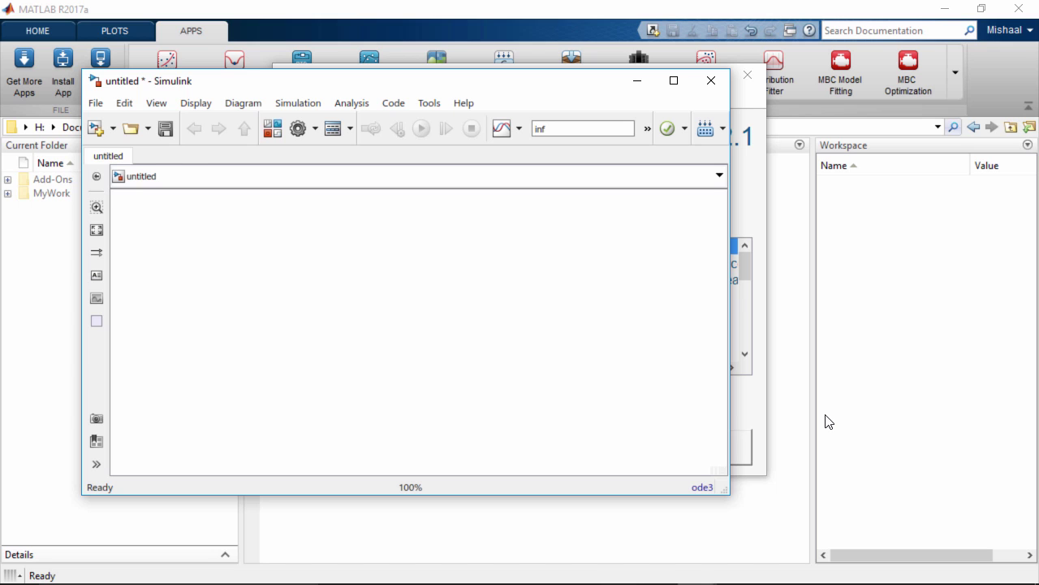
Step: Open the Simulink Library Browser and show the Simulink Coder Support Package for ARM Cortex-based VEX Microcontroller library
{"action": "left_click", "coordinate": [272, 128]}
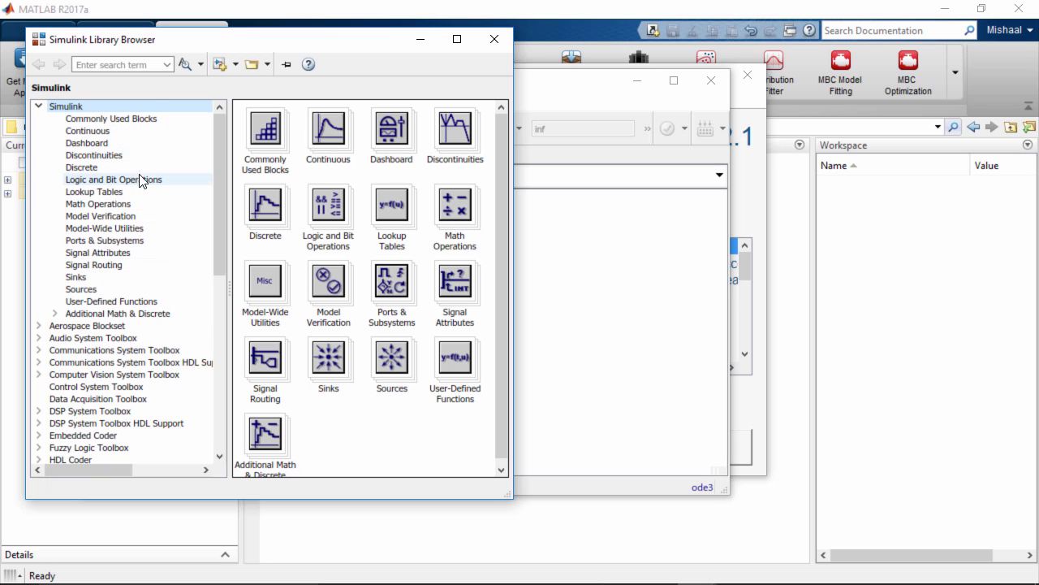
{"action": "left_click", "coordinate": [146, 126]}
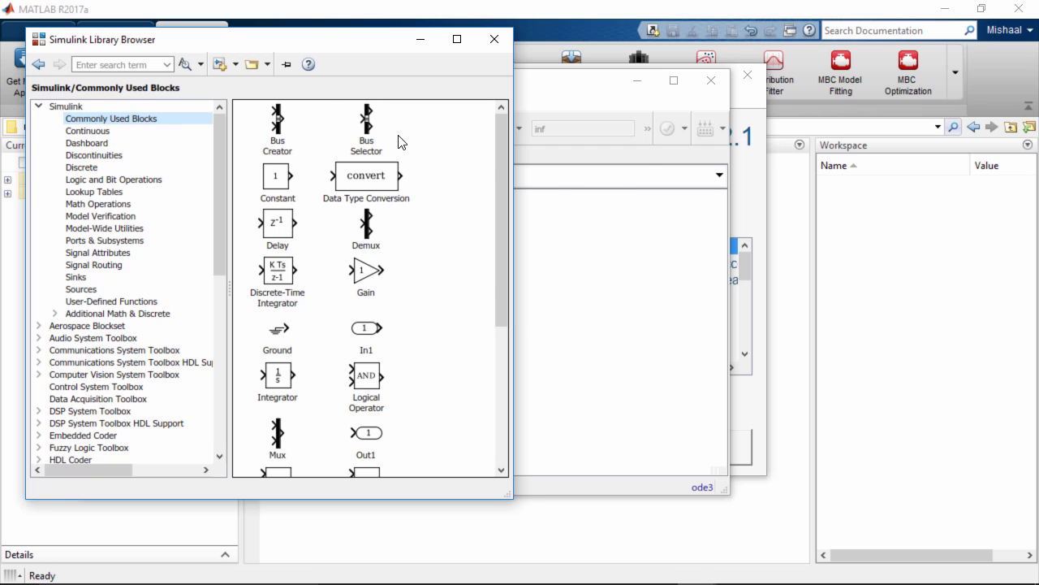
{"action": "mouse_move", "coordinate": [399, 142]}
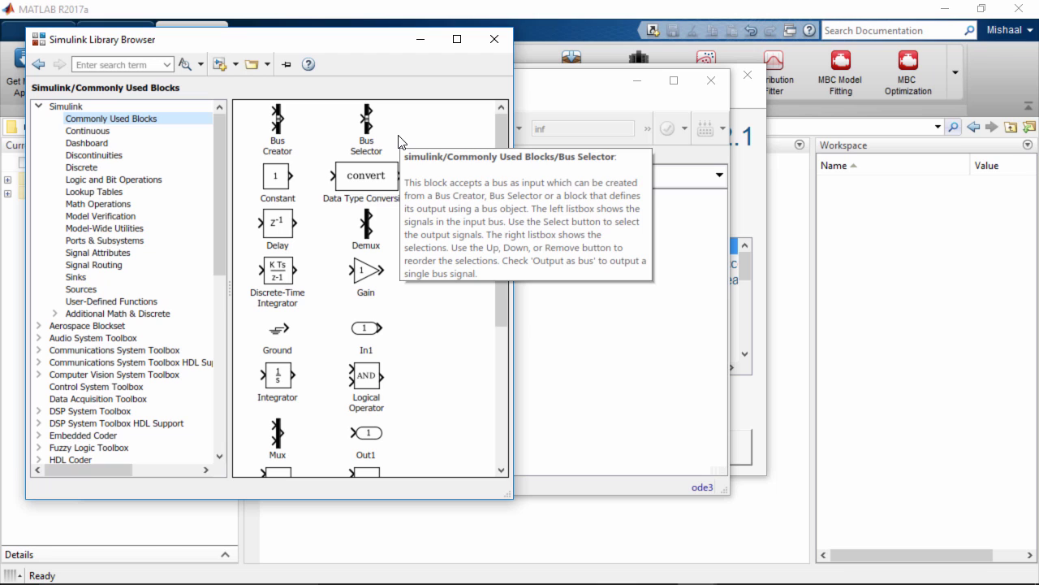
{"action": "left_click", "coordinate": [222, 167]}
{"action": "left_click_drag", "start_coordinate": [223, 167], "coordinate": [221, 322]}
{"action": "left_click", "coordinate": [187, 330]}
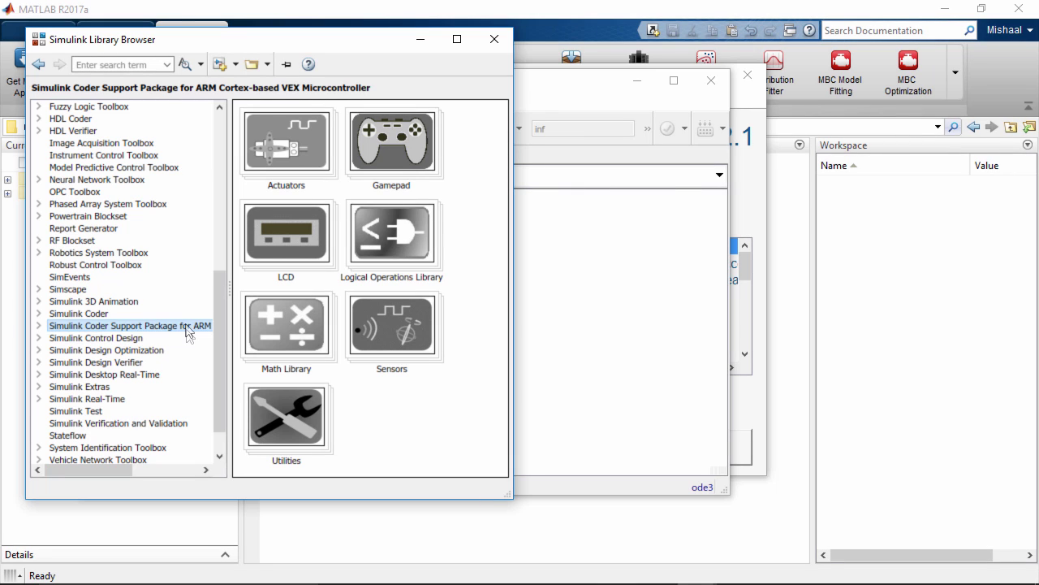
Step: Minimize the MATLAB and VEX companion windows, and move and enlarge the untitled model window beside the Library Browser
{"action": "left_click", "coordinate": [945, 8]}
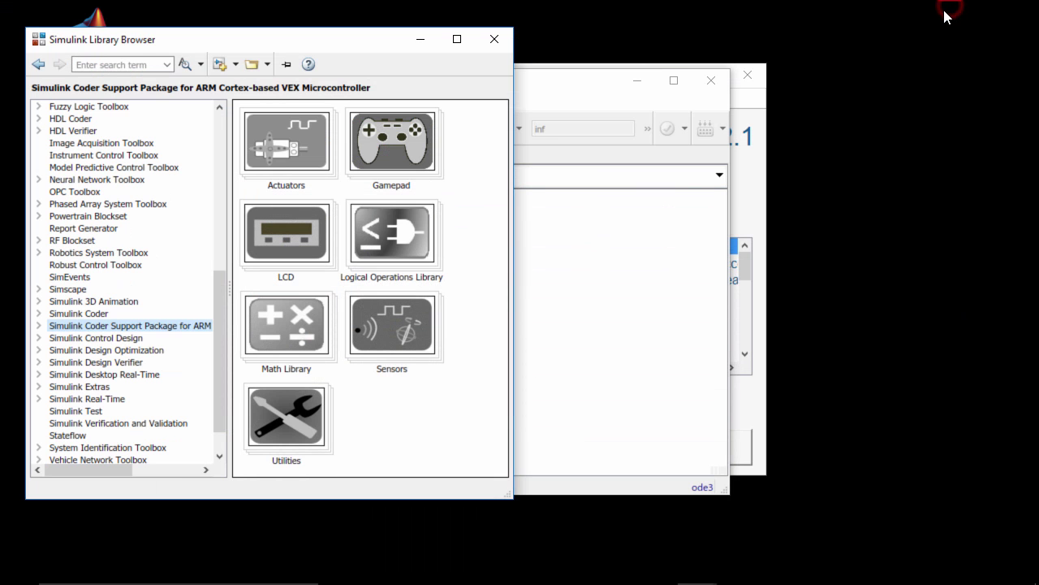
{"action": "left_click", "coordinate": [763, 173]}
{"action": "left_click", "coordinate": [670, 78]}
{"action": "left_click_drag", "start_coordinate": [540, 77], "coordinate": [720, 19]}
{"action": "left_click_drag", "start_coordinate": [905, 432], "coordinate": [985, 535]}
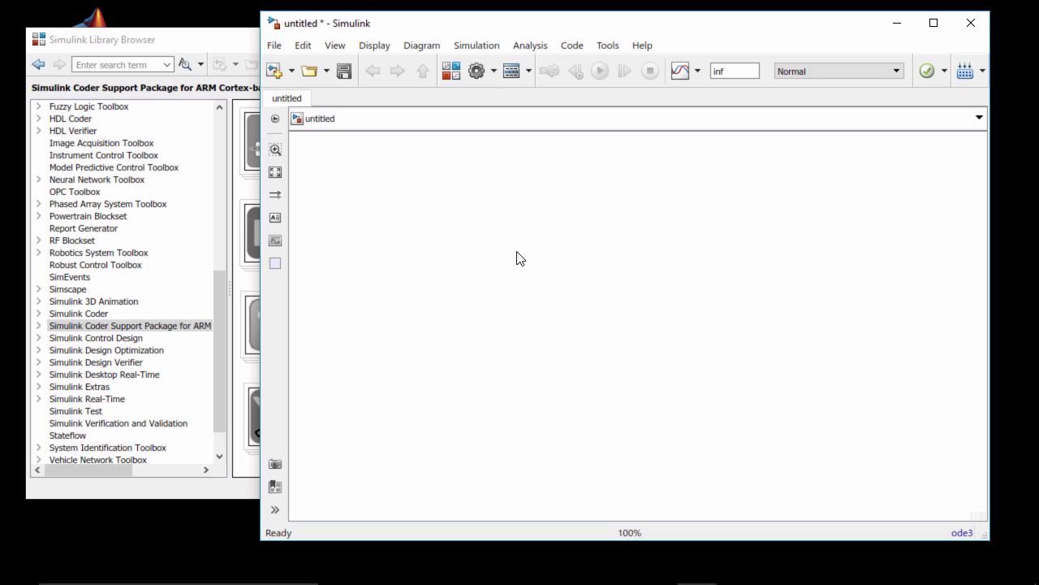
Step: Add an annotation reading "y = a^2 - 3*a*b + sqrt(b)" near the upper-left corner of the model canvas
{"action": "double_click", "coordinate": [345, 173]}
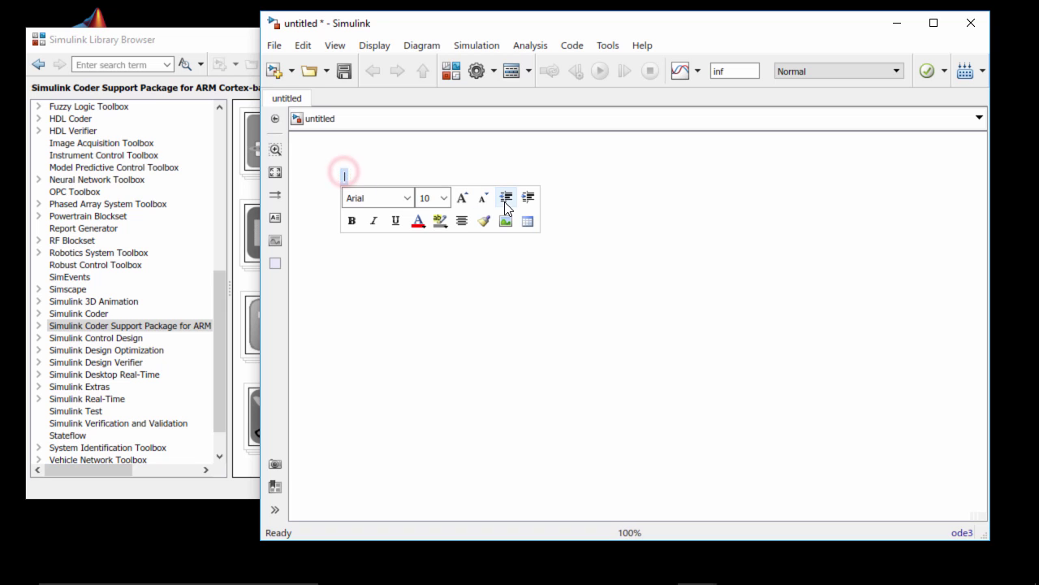
{"action": "type", "text": "y = a^2"}
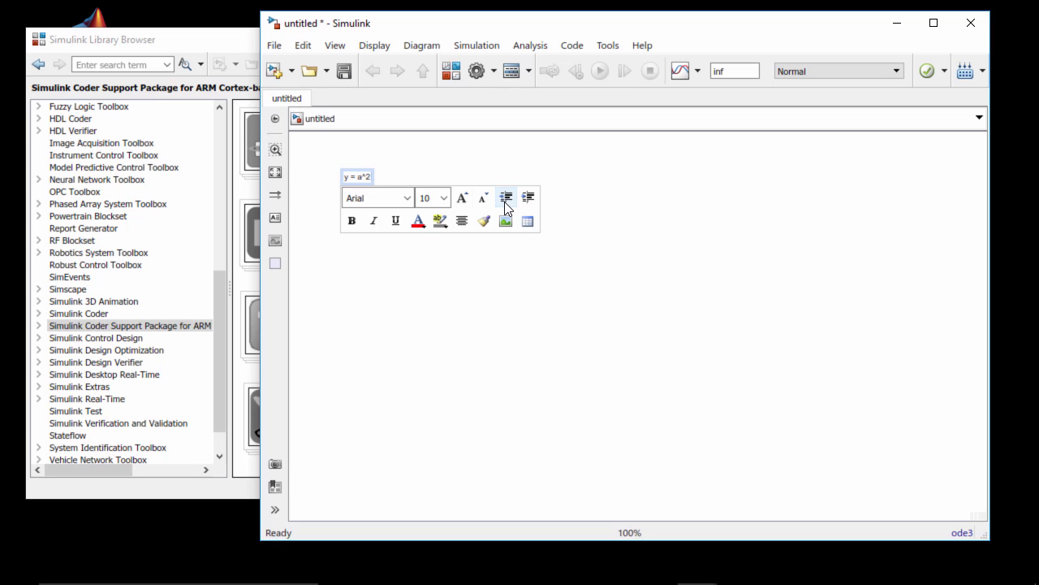
{"action": "type", "text": " - 3*a*b"}
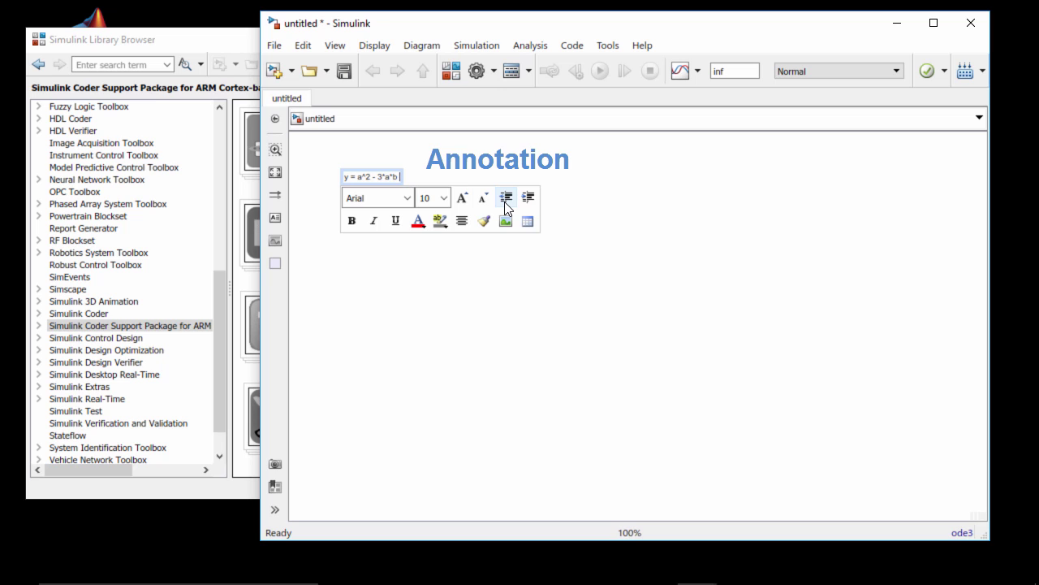
{"action": "type", "text": " + sqrt(b)"}
Step: Enlarge the whole equation annotation by five font-size steps and make it bold
{"action": "double_click", "coordinate": [408, 177]}
{"action": "triple_click", "coordinate": [409, 177]}
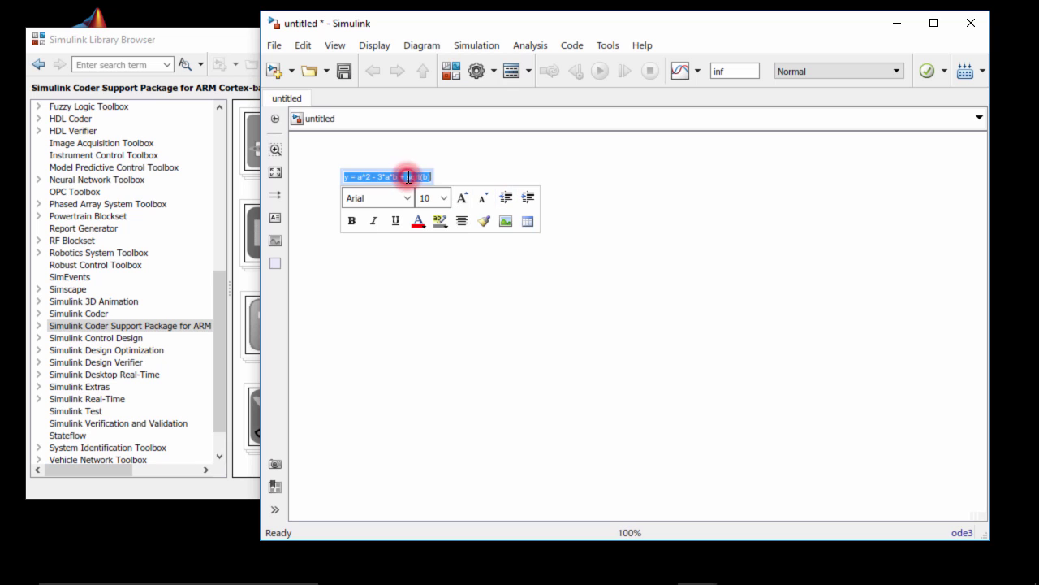
{"action": "left_click", "coordinate": [463, 198]}
{"action": "left_click", "coordinate": [463, 199]}
{"action": "left_click", "coordinate": [463, 198]}
{"action": "left_click", "coordinate": [463, 199]}
{"action": "left_click", "coordinate": [463, 201]}
{"action": "left_click", "coordinate": [347, 229]}
{"action": "left_click", "coordinate": [334, 233]}
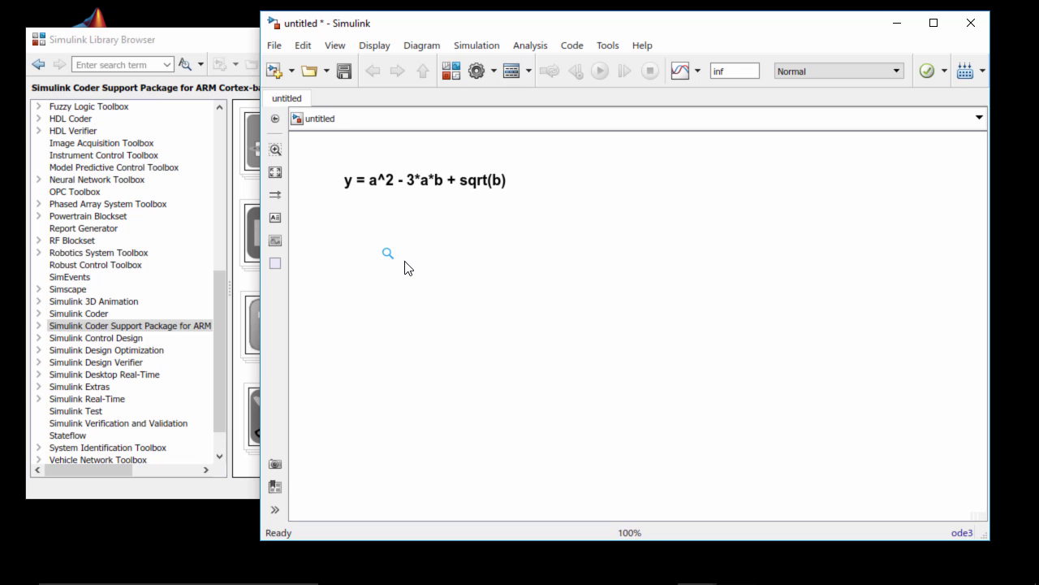
Step: Add a Math Function block from the VEX support package's Math Library below the equation annotation
{"action": "left_click", "coordinate": [182, 325]}
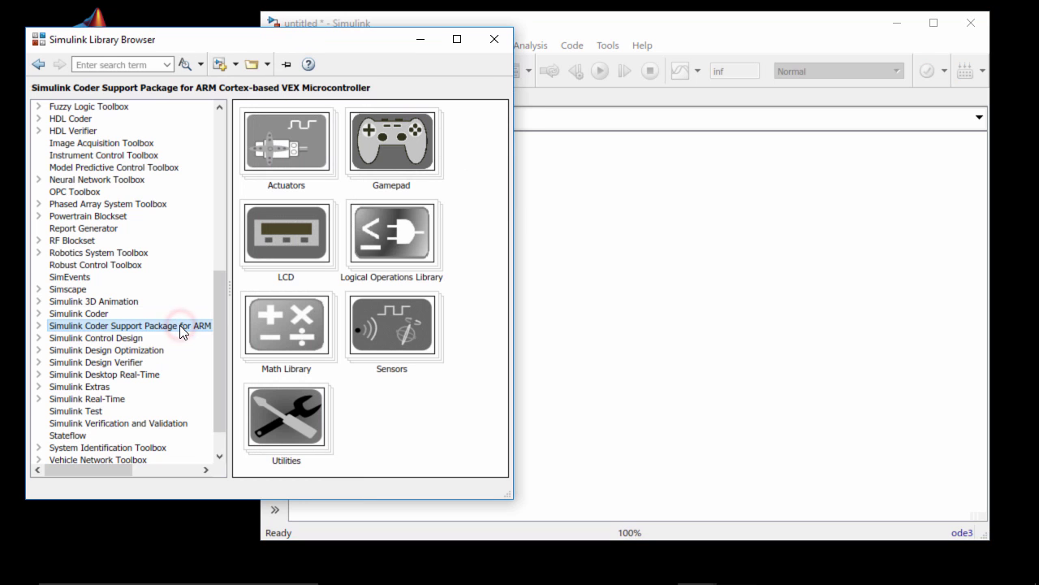
{"action": "double_click", "coordinate": [282, 328]}
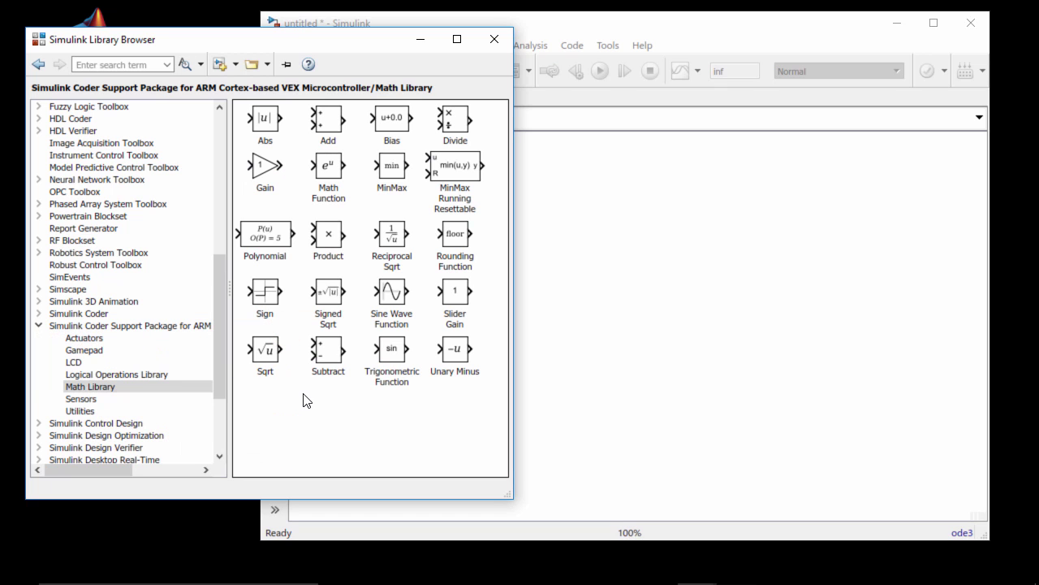
{"action": "left_click", "coordinate": [328, 173]}
{"action": "left_click_drag", "start_coordinate": [328, 174], "coordinate": [388, 258]}
{"action": "left_click", "coordinate": [370, 250]}
{"action": "left_click", "coordinate": [406, 272]}
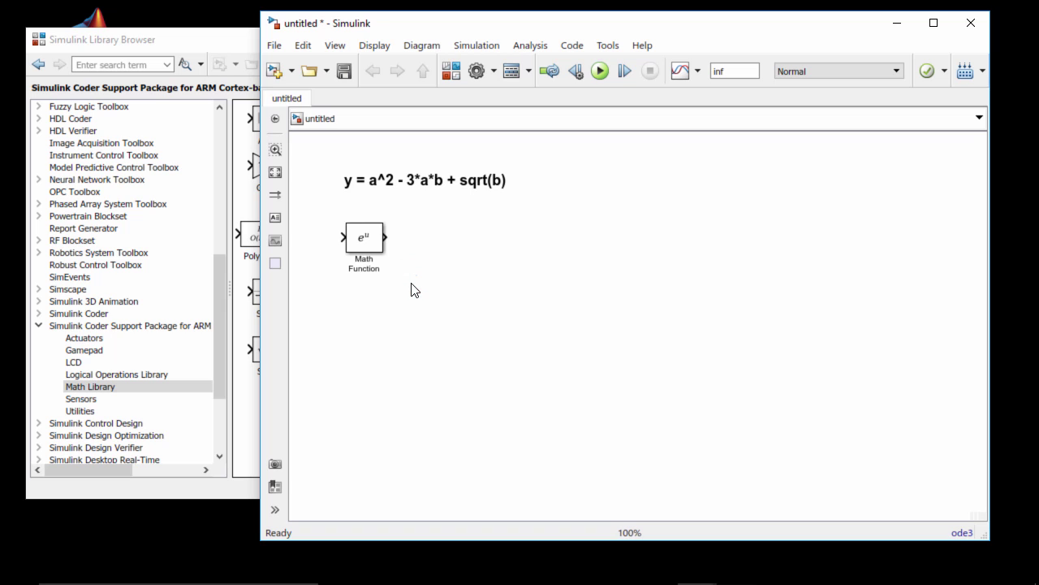
Step: Set the Math Function block's function to pow and apply it
{"action": "key", "text": "space"}
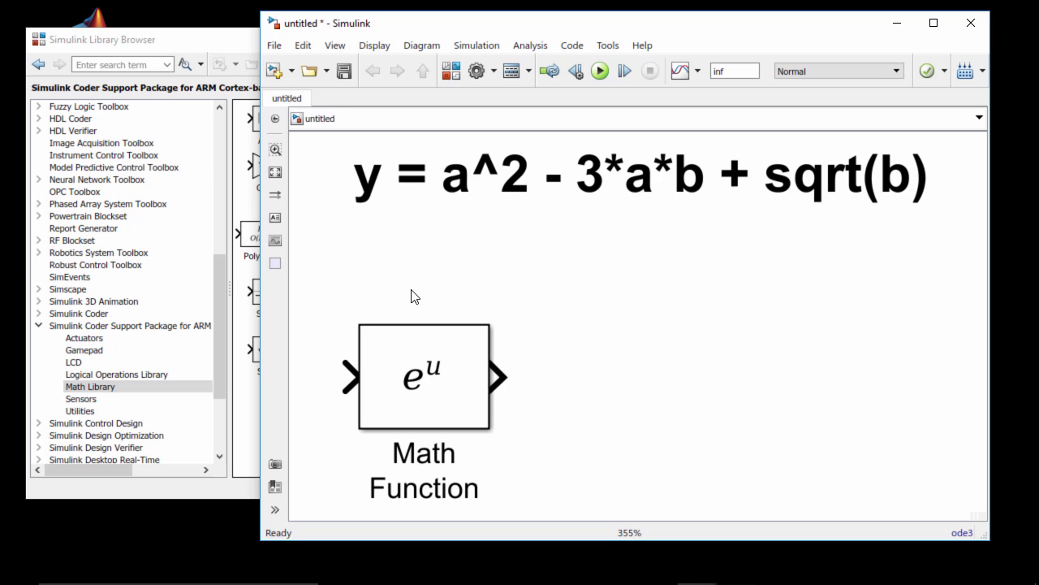
{"action": "left_click", "coordinate": [401, 360]}
{"action": "double_click", "coordinate": [401, 359]}
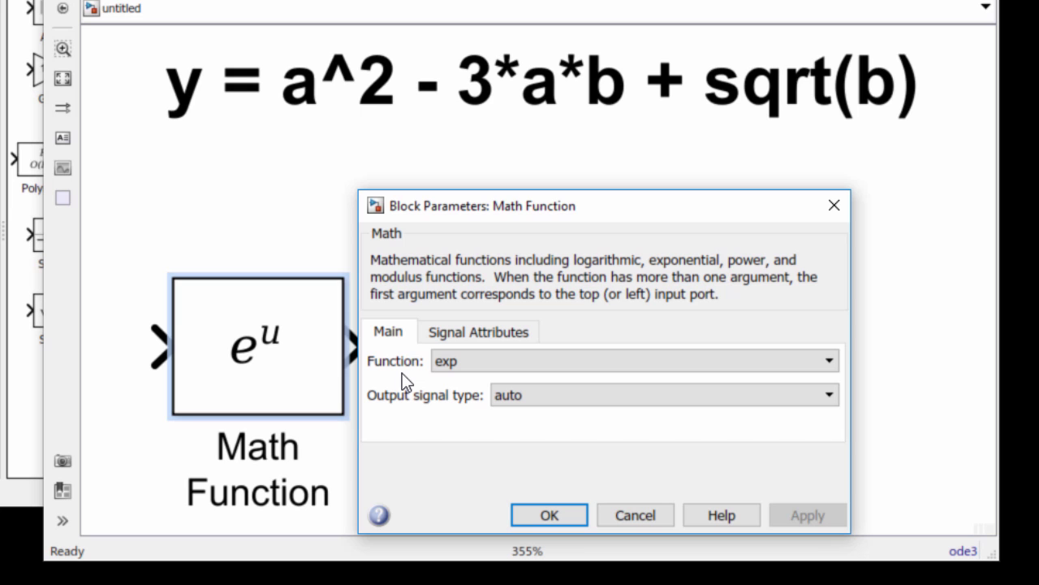
{"action": "left_click", "coordinate": [564, 363]}
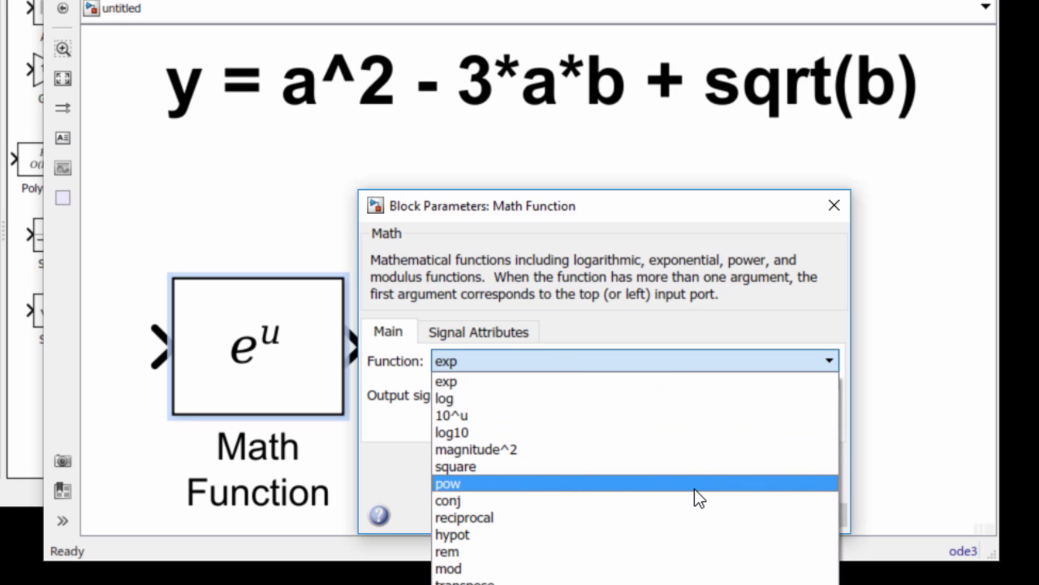
{"action": "left_click", "coordinate": [613, 486]}
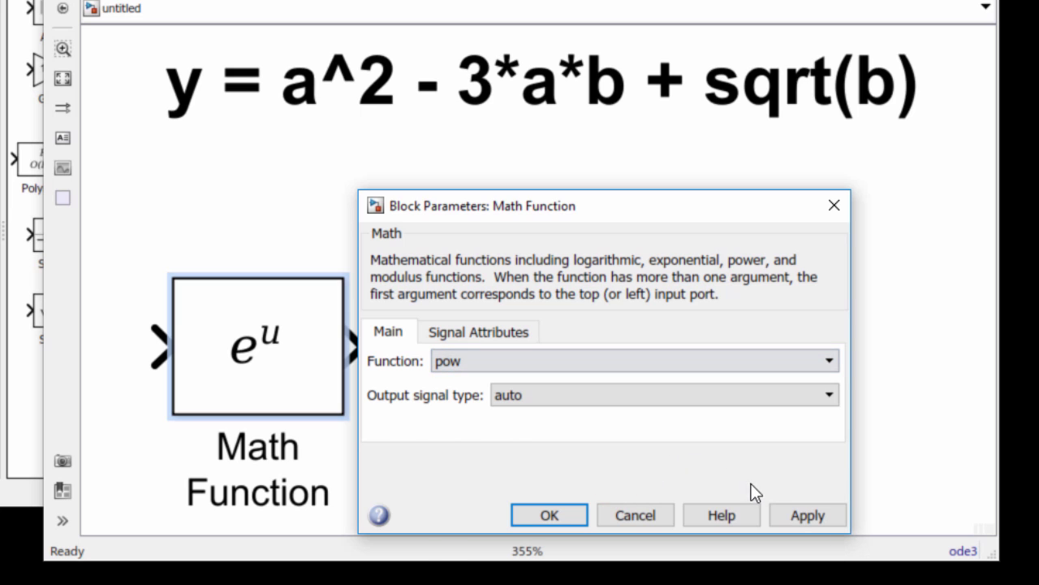
{"action": "left_click", "coordinate": [789, 512]}
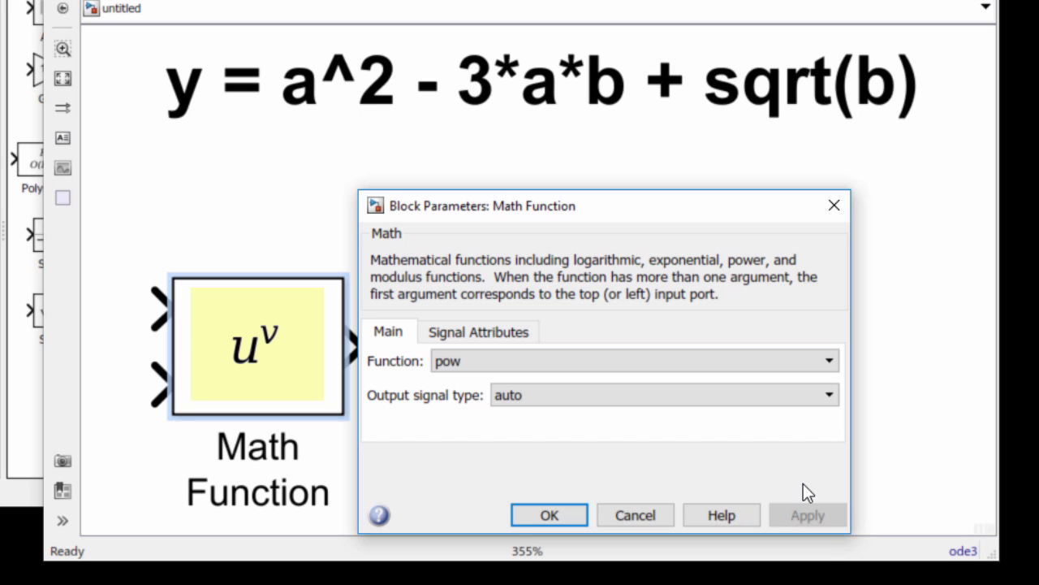
{"action": "left_click", "coordinate": [530, 515]}
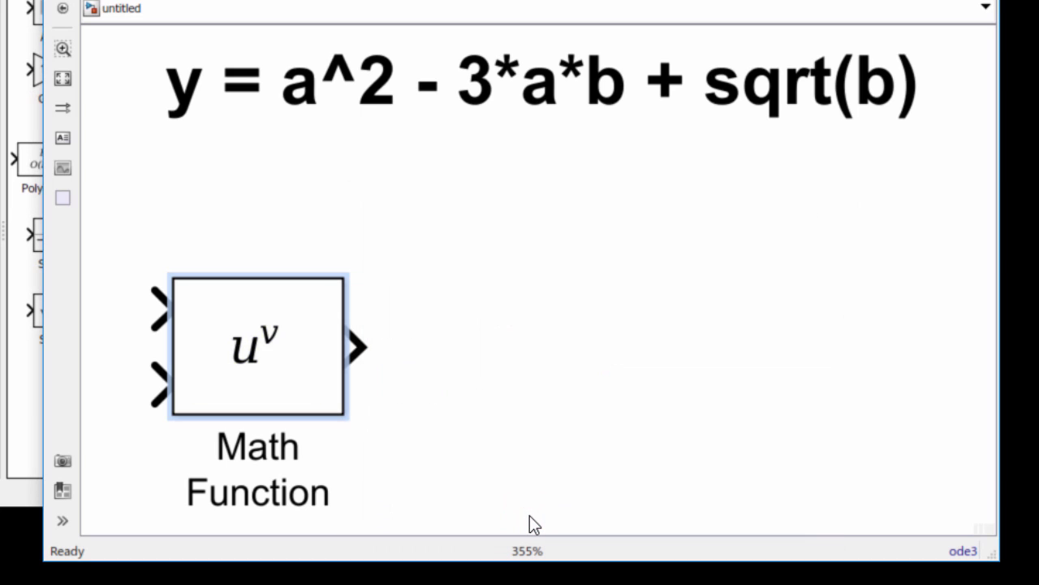
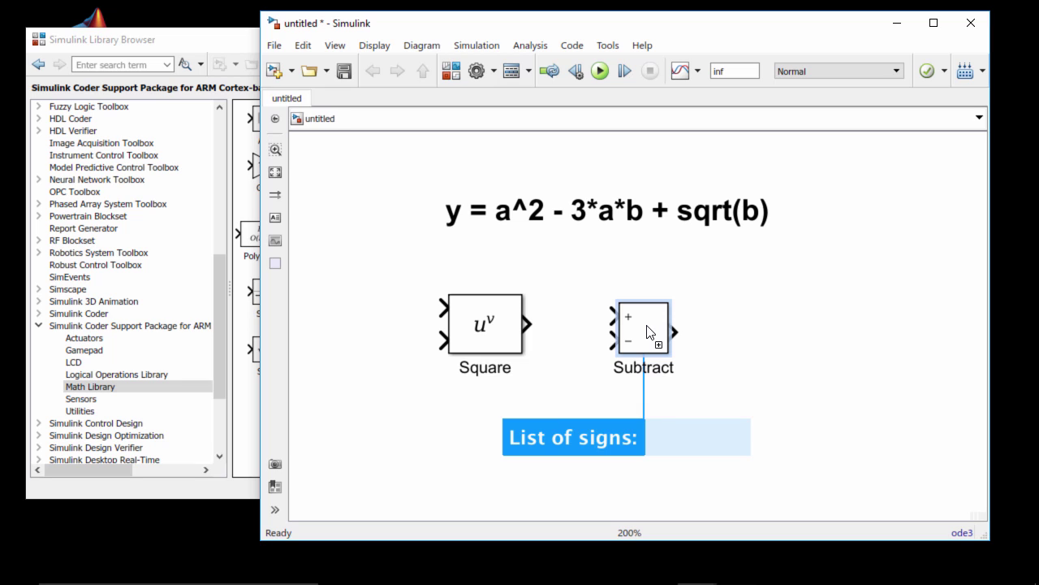
Step: Set the Subtract block's list of signs to +-+- and enlarge the block
{"action": "left_click", "coordinate": [655, 339]}
{"action": "type", "text": "+-+-"}
{"action": "key", "text": "Return"}
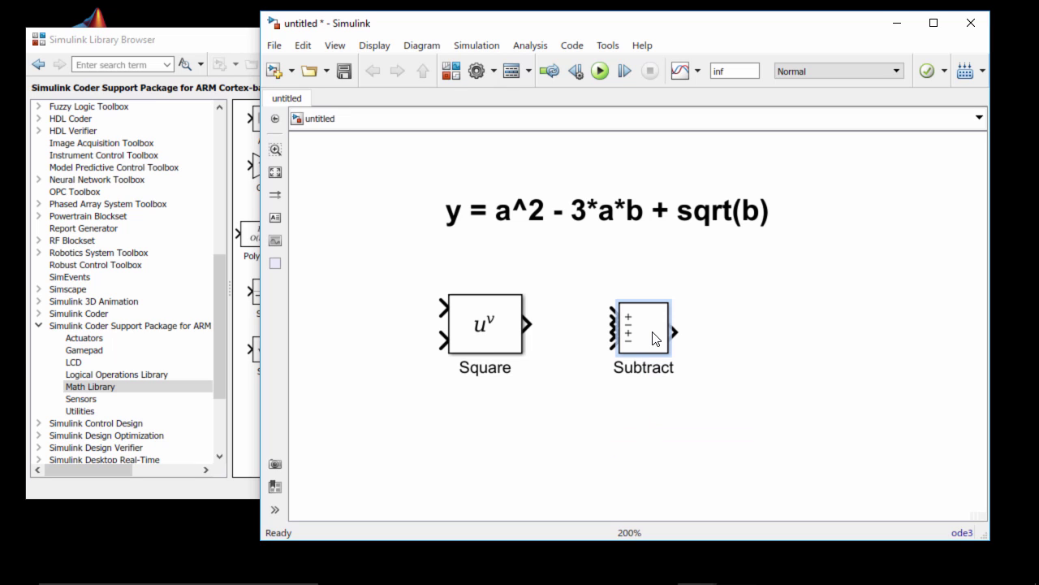
{"action": "left_click_drag", "start_coordinate": [668, 353], "coordinate": [687, 398]}
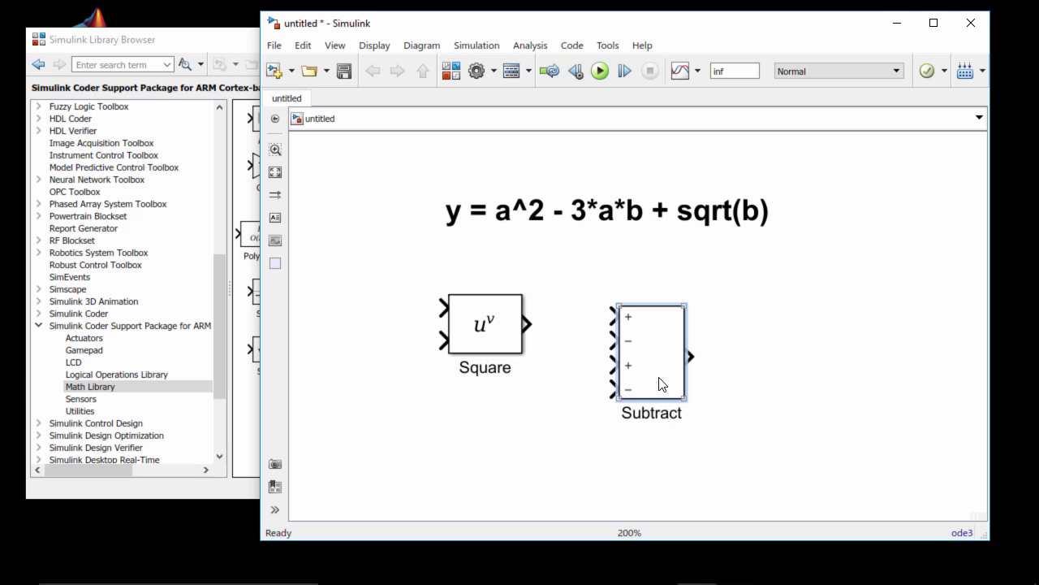
Step: Replace the four-input Subtract block with a fresh Subtract block from the Math Library, placed beside the Square block
{"action": "left_click", "coordinate": [660, 383]}
{"action": "key", "text": "Delete"}
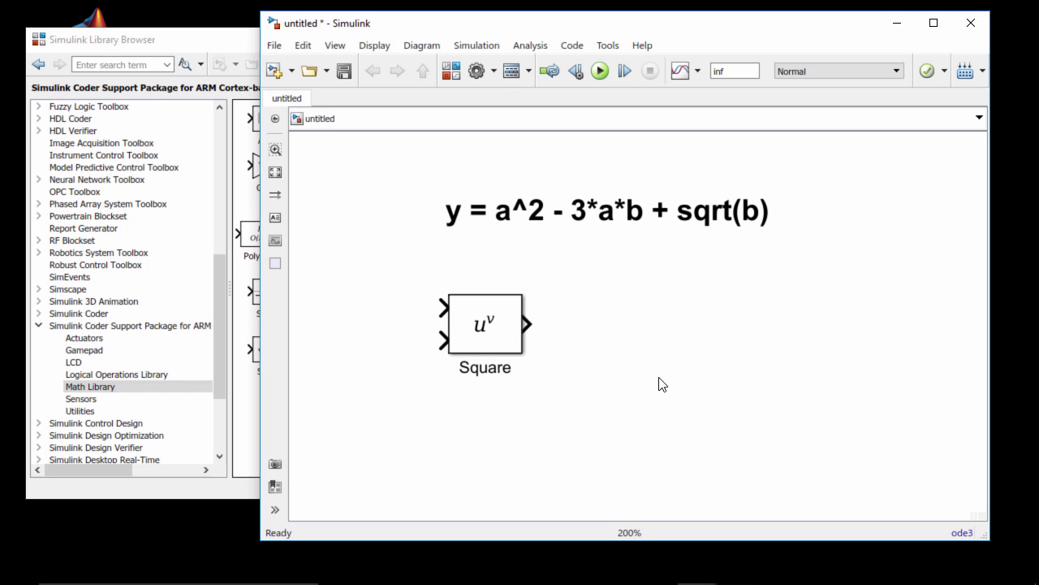
{"action": "left_click", "coordinate": [207, 387]}
{"action": "left_click_drag", "start_coordinate": [331, 347], "coordinate": [625, 331]}
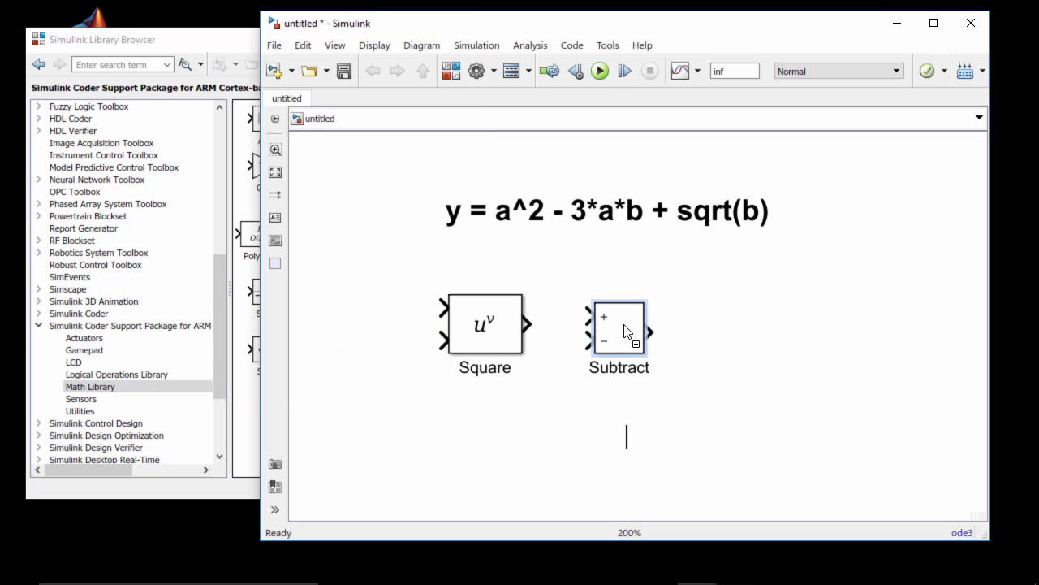
{"action": "left_click", "coordinate": [699, 326]}
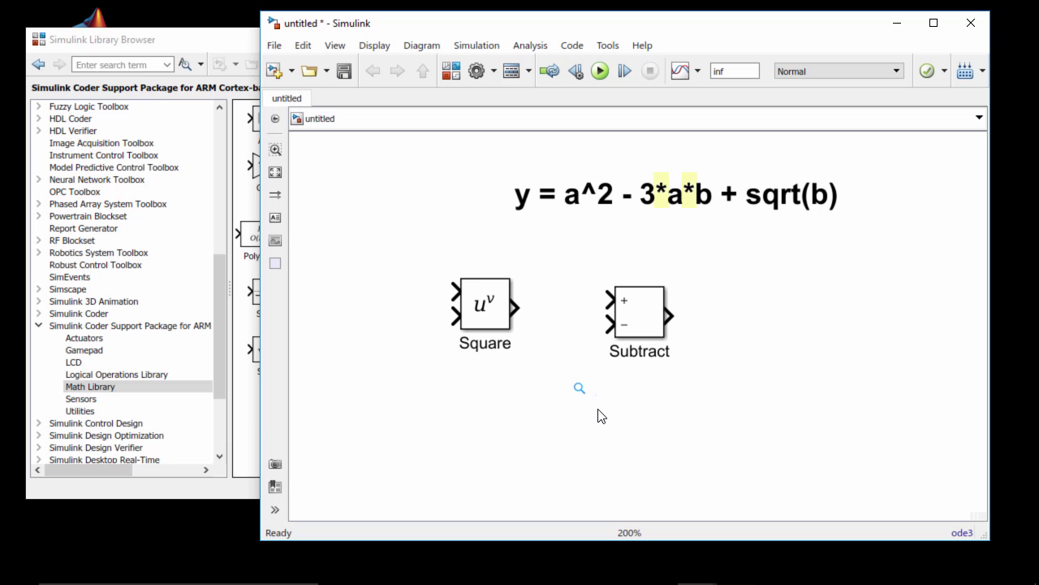
Step: Add a Product block from the Math Library below the Subtract block, with the number of inputs set to 3
{"action": "left_click", "coordinate": [179, 393]}
{"action": "left_click_drag", "start_coordinate": [328, 235], "coordinate": [636, 420]}
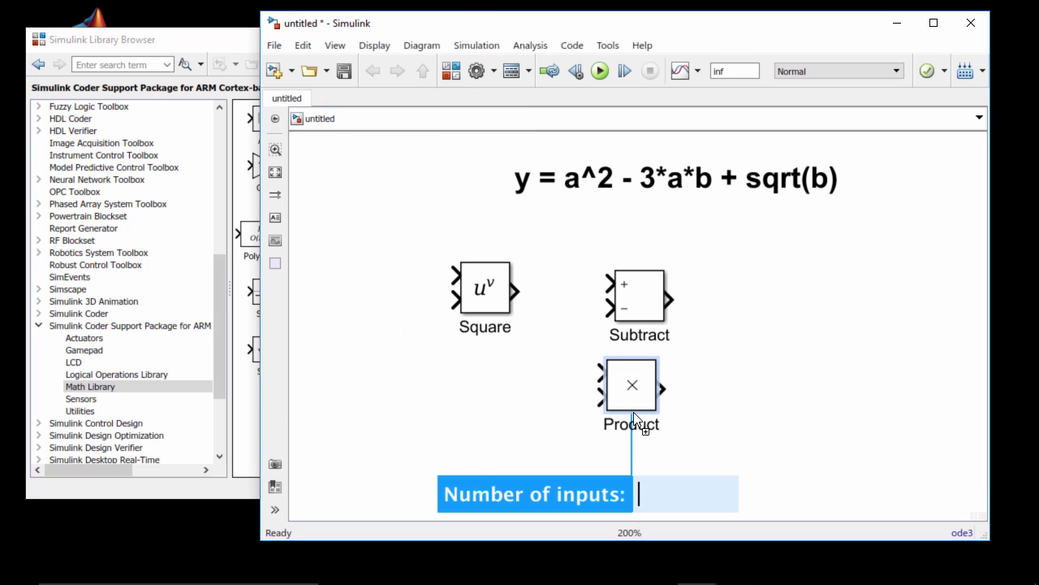
{"action": "type", "text": "3"}
{"action": "key", "text": "Return"}
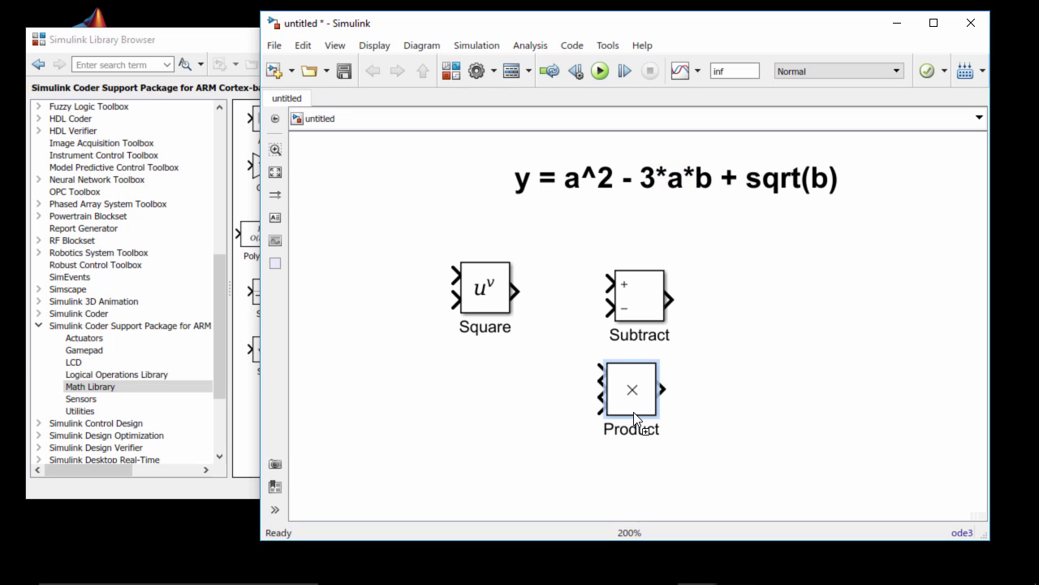
{"action": "left_click", "coordinate": [634, 454]}
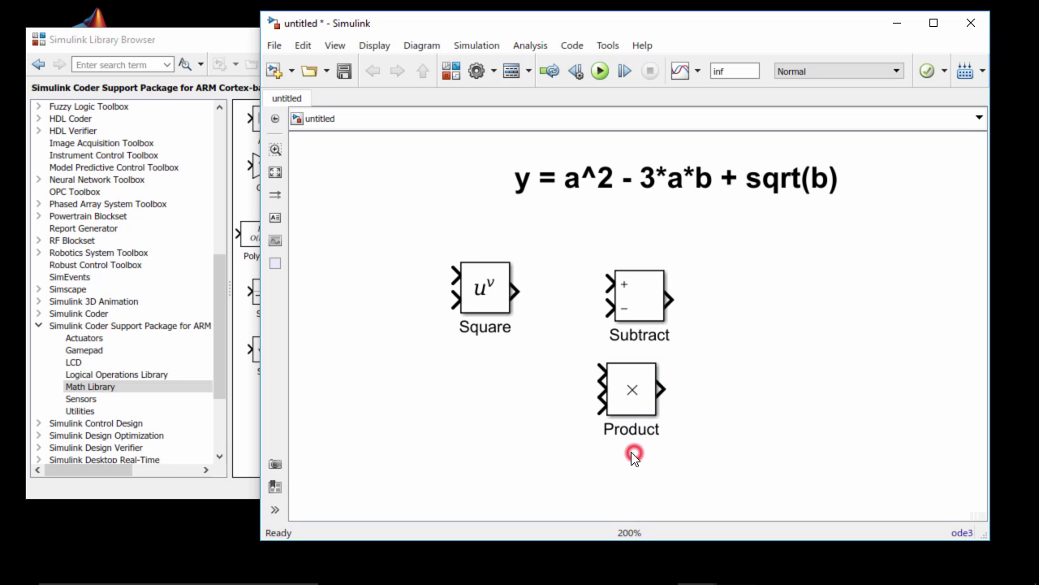
Step: Add an Add block from the Math Library beside the Subtract block and return to the Math Library
{"action": "left_click", "coordinate": [250, 397]}
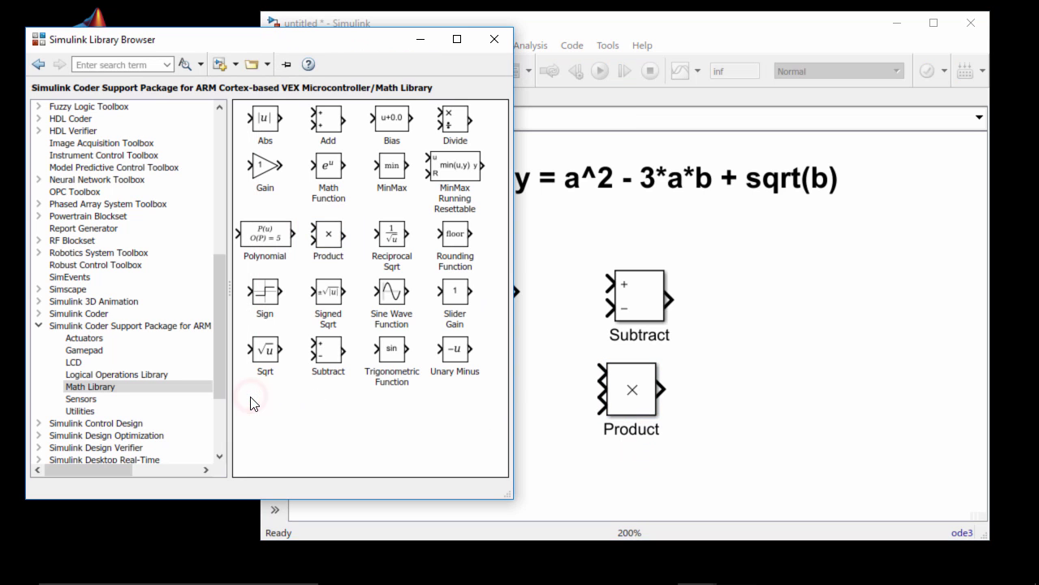
{"action": "left_click_drag", "start_coordinate": [328, 120], "coordinate": [775, 301]}
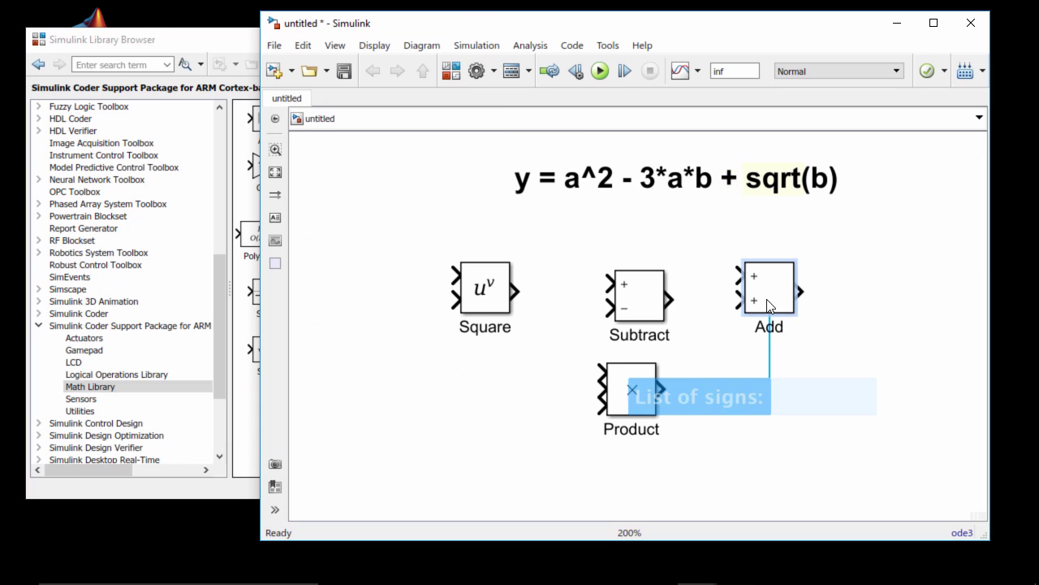
{"action": "left_click", "coordinate": [245, 432]}
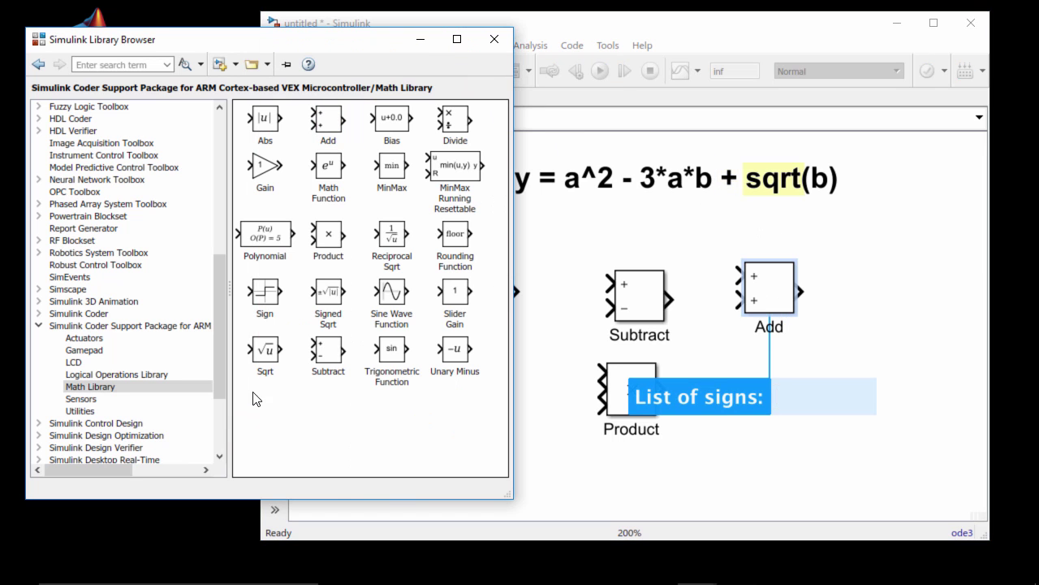
Step: Add a Sqrt block from the Math Library below the Add block
{"action": "left_click", "coordinate": [266, 351]}
{"action": "left_click_drag", "start_coordinate": [264, 351], "coordinate": [778, 412]}
{"action": "left_click", "coordinate": [733, 481]}
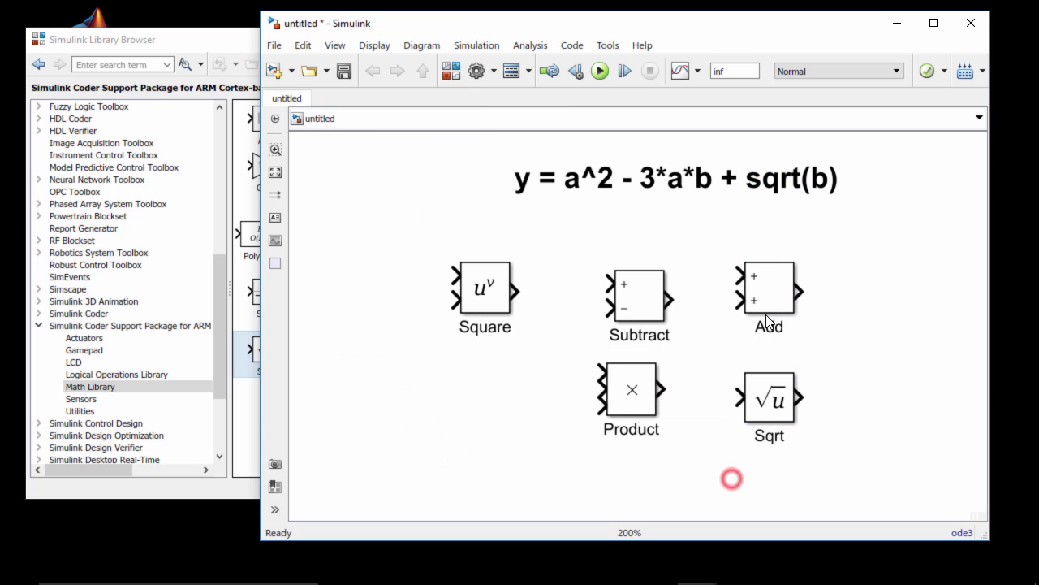
{"action": "left_click", "coordinate": [786, 406]}
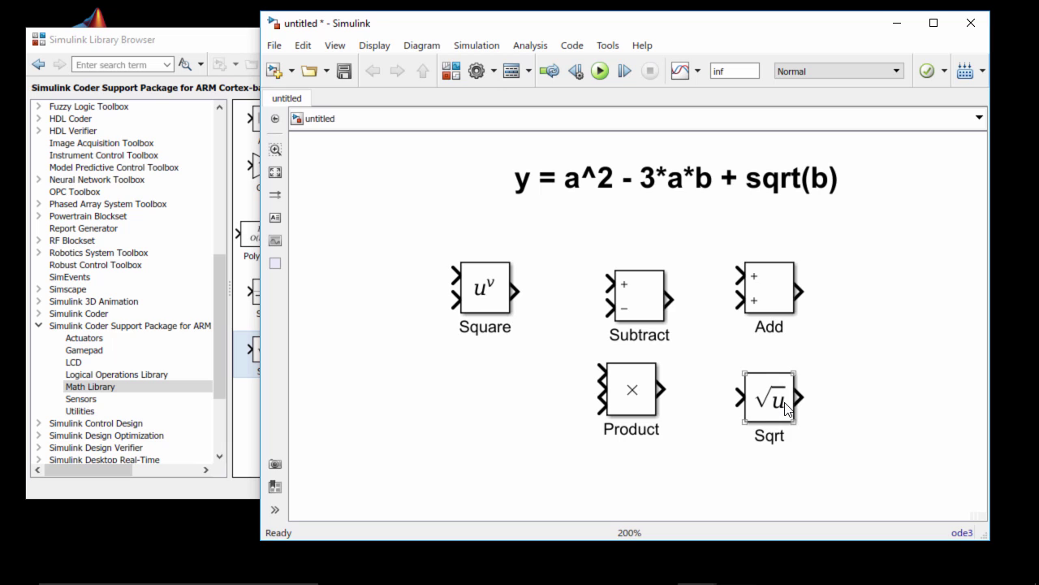
{"action": "left_click", "coordinate": [797, 476]}
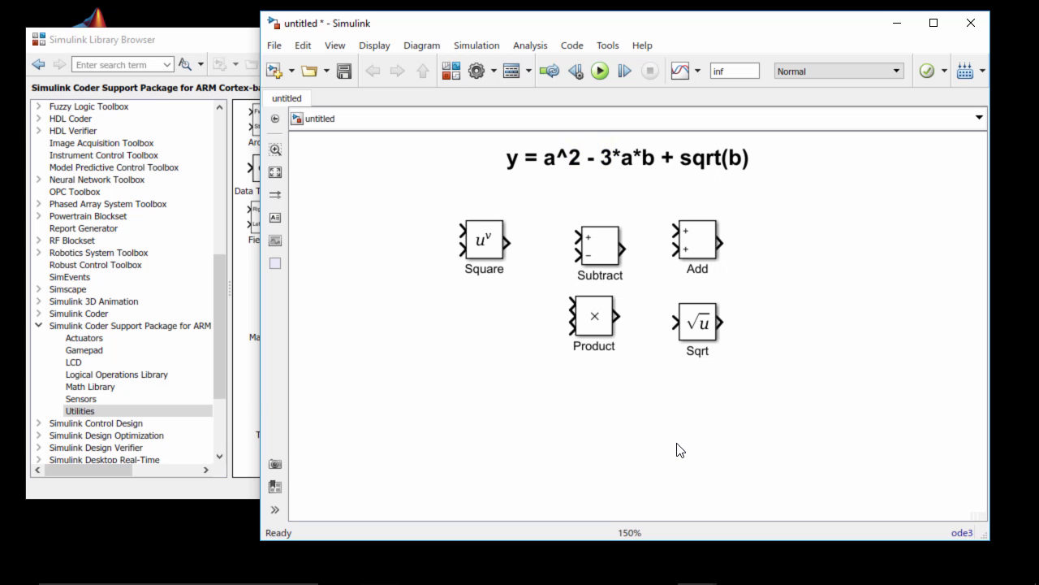
Step: Add a Constant block with value 2 from the VEX support package's Utilities library, placed below and left of the Square block
{"action": "left_click", "coordinate": [206, 325]}
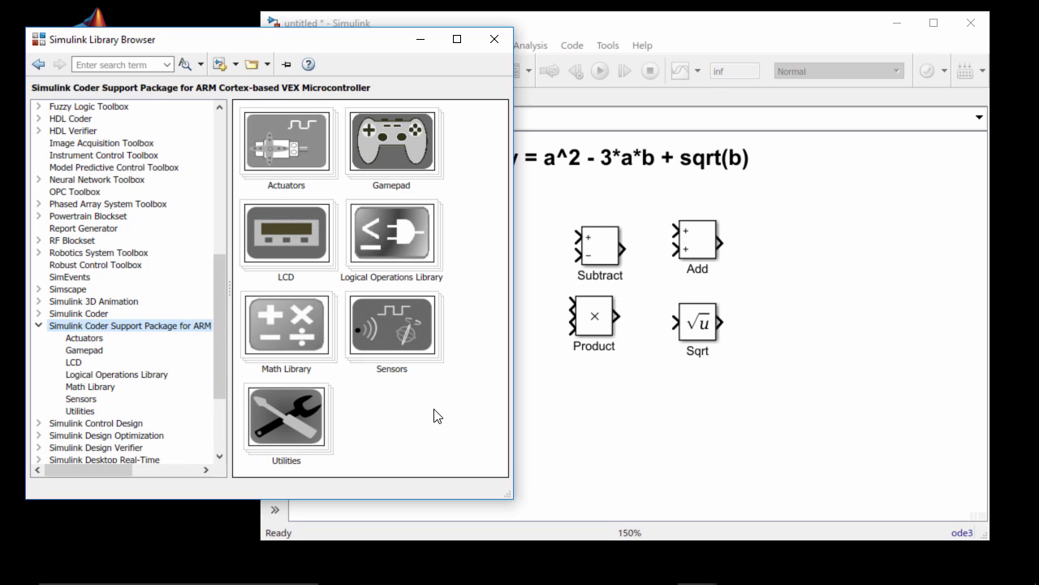
{"action": "left_click", "coordinate": [298, 415]}
{"action": "double_click", "coordinate": [298, 415]}
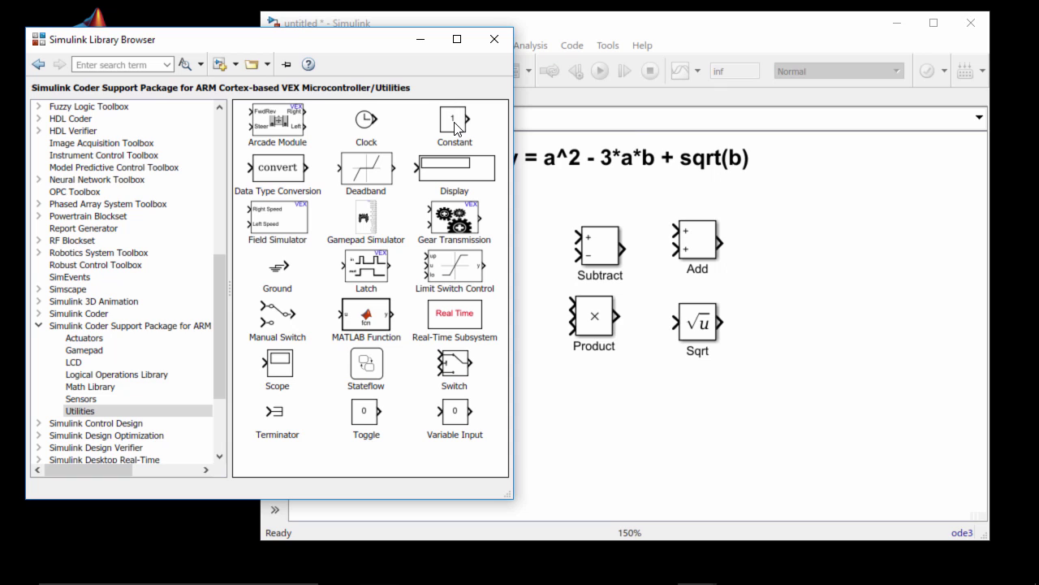
{"action": "mouse_move", "coordinate": [454, 122]}
{"action": "left_mouse_down"}
{"action": "mouse_move", "coordinate": [544, 231]}
{"action": "mouse_move", "coordinate": [564, 421]}
{"action": "left_mouse_up"}
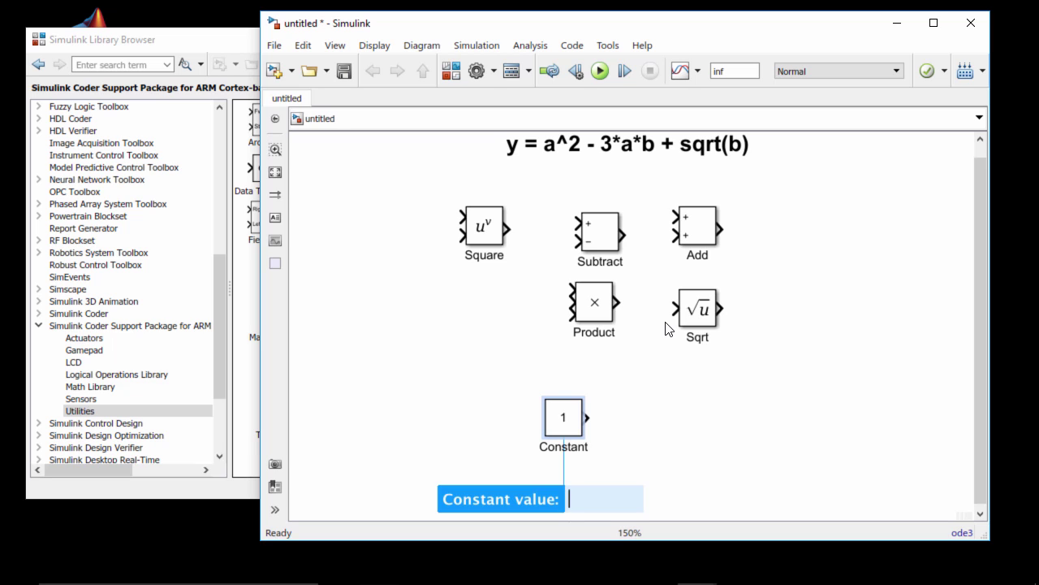
{"action": "type", "text": "2"}
{"action": "key", "text": "Return"}
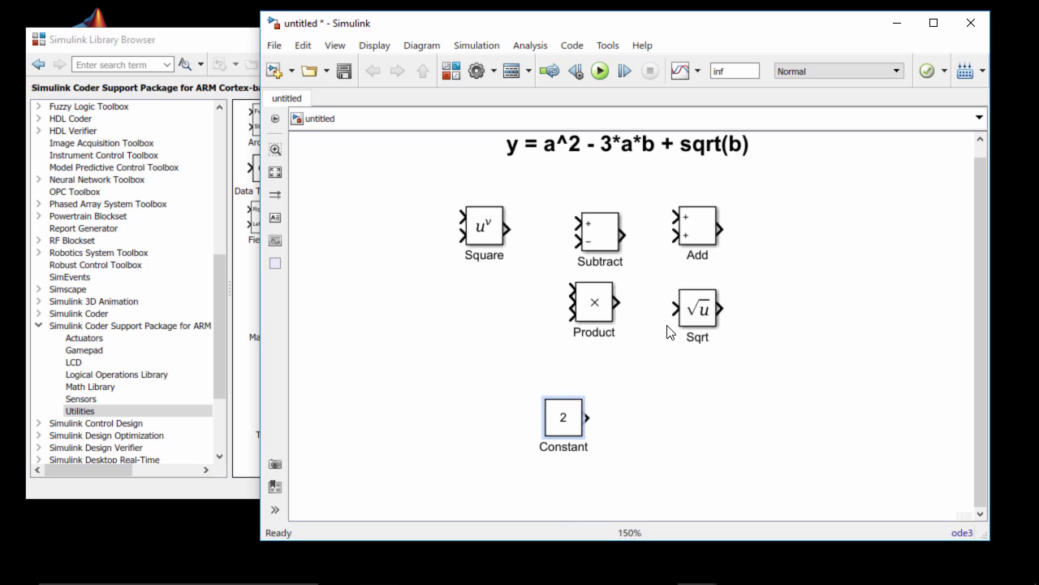
{"action": "left_click_drag", "start_coordinate": [561, 417], "coordinate": [388, 331]}
{"action": "left_click", "coordinate": [433, 375]}
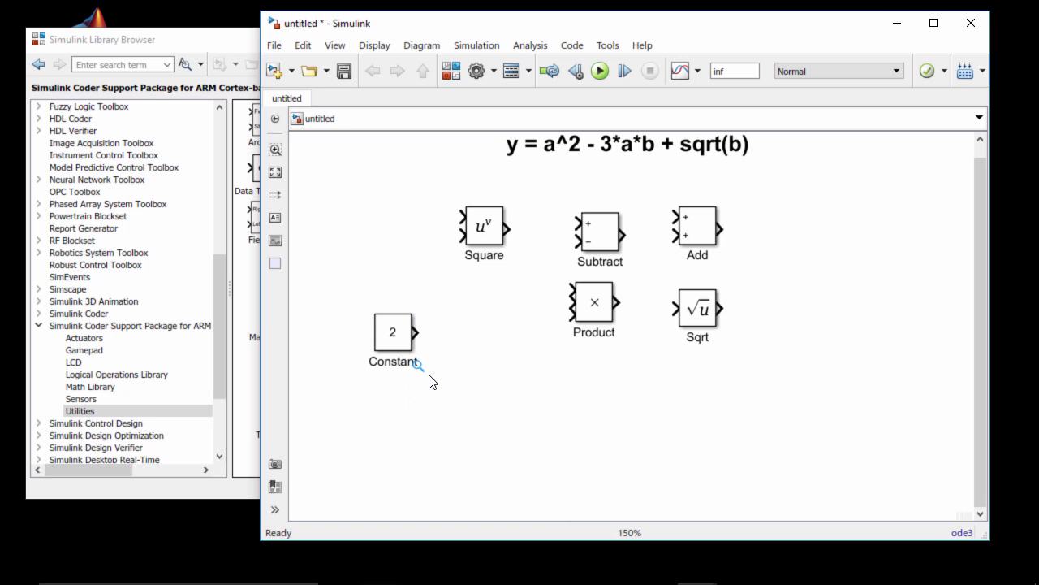
Step: Duplicate the constant 2 block directly below itself and set the copy's constant value to 3
{"action": "left_click", "coordinate": [395, 330]}
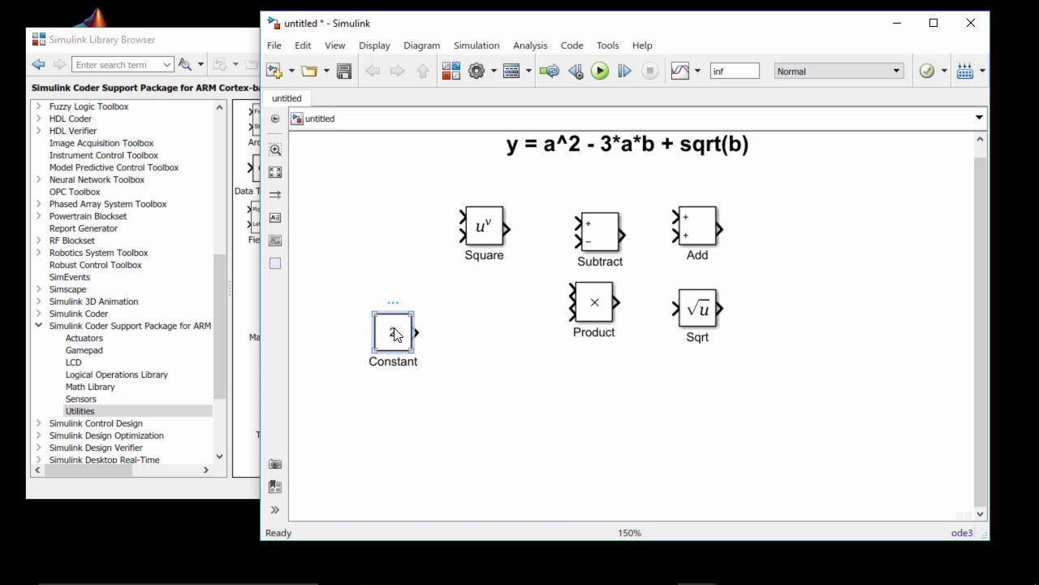
{"action": "left_click_drag", "start_coordinate": [395, 333], "coordinate": [395, 419]}
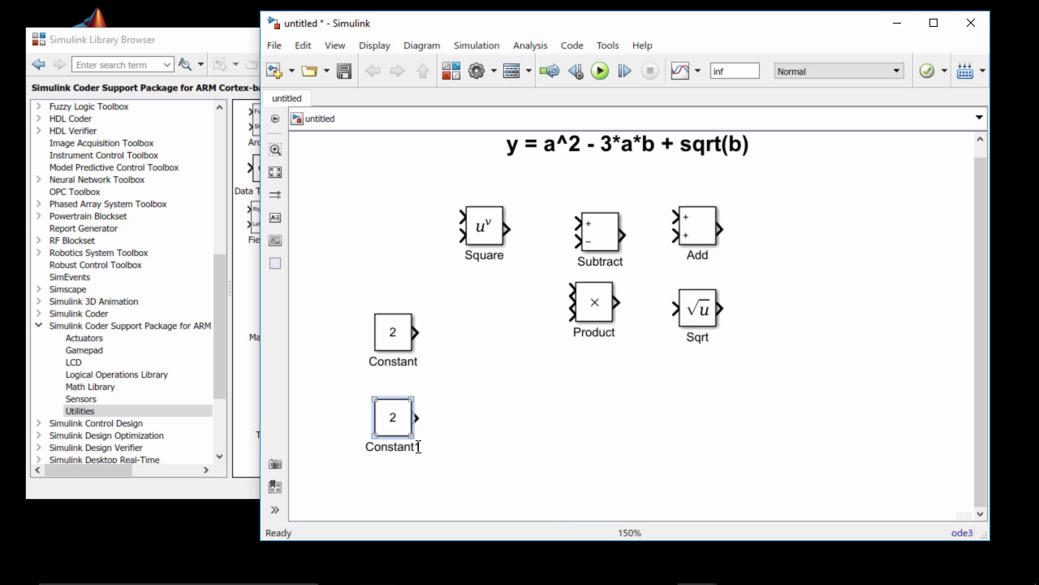
{"action": "double_click", "coordinate": [395, 420]}
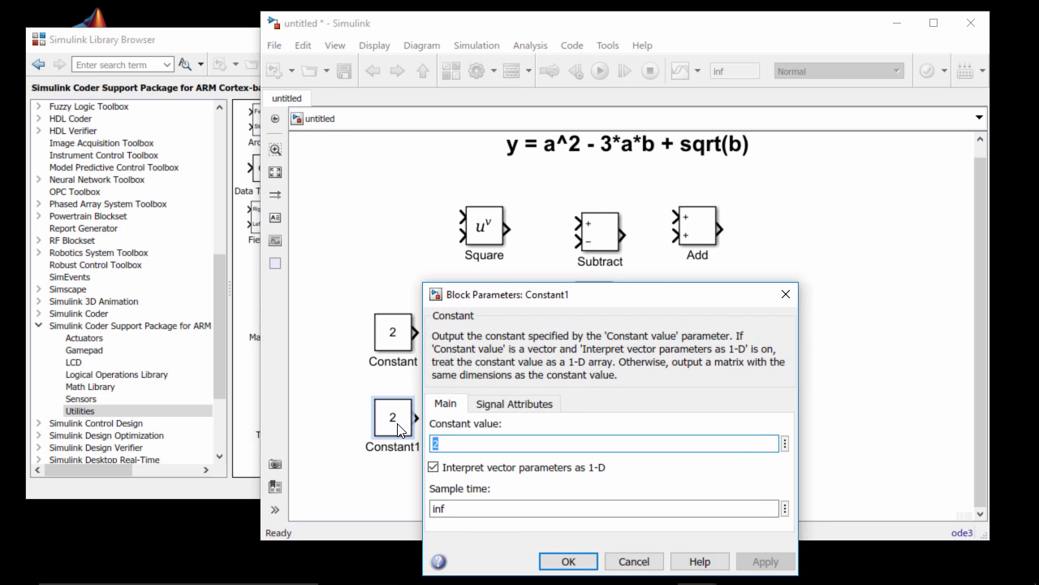
{"action": "type", "text": "3"}
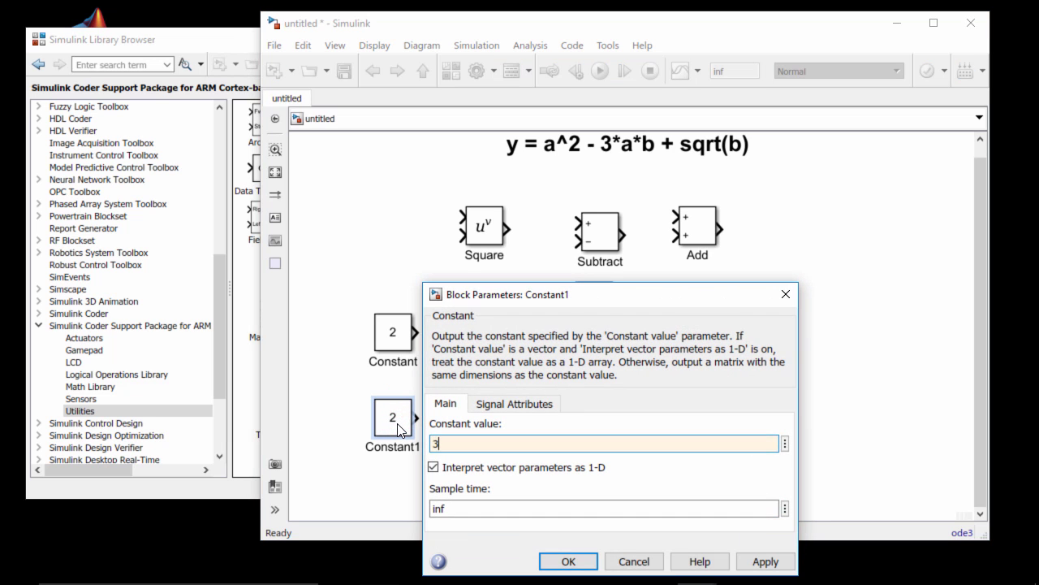
{"action": "key", "text": "Return"}
{"action": "left_click", "coordinate": [488, 374]}
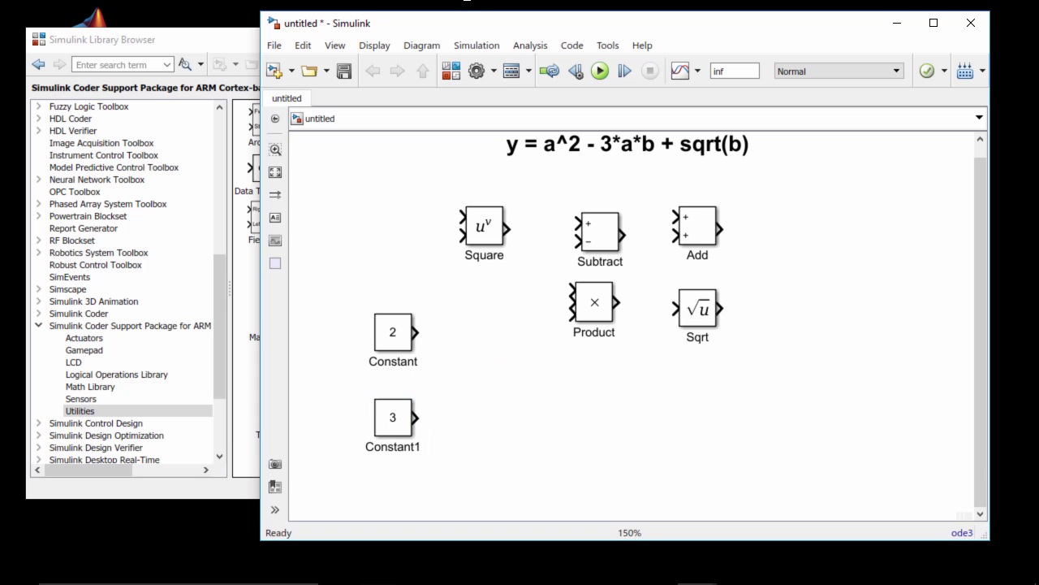
{"action": "left_click_drag", "start_coordinate": [980, 455], "coordinate": [983, 428]}
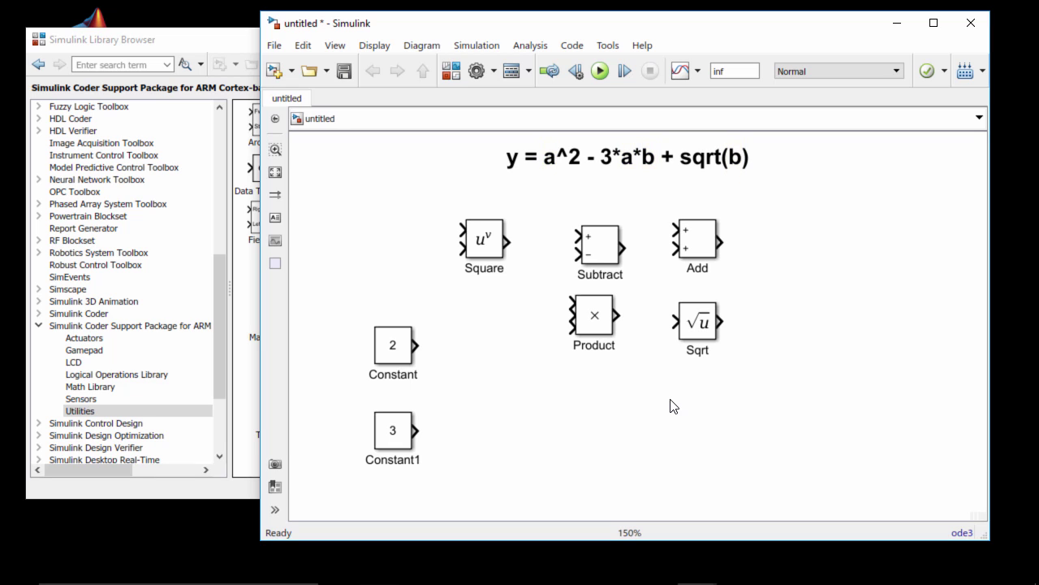
Step: Add a Variable Input block from the Utilities library below the Product block with Low set to -127, and check its slider settings
{"action": "left_click", "coordinate": [167, 410]}
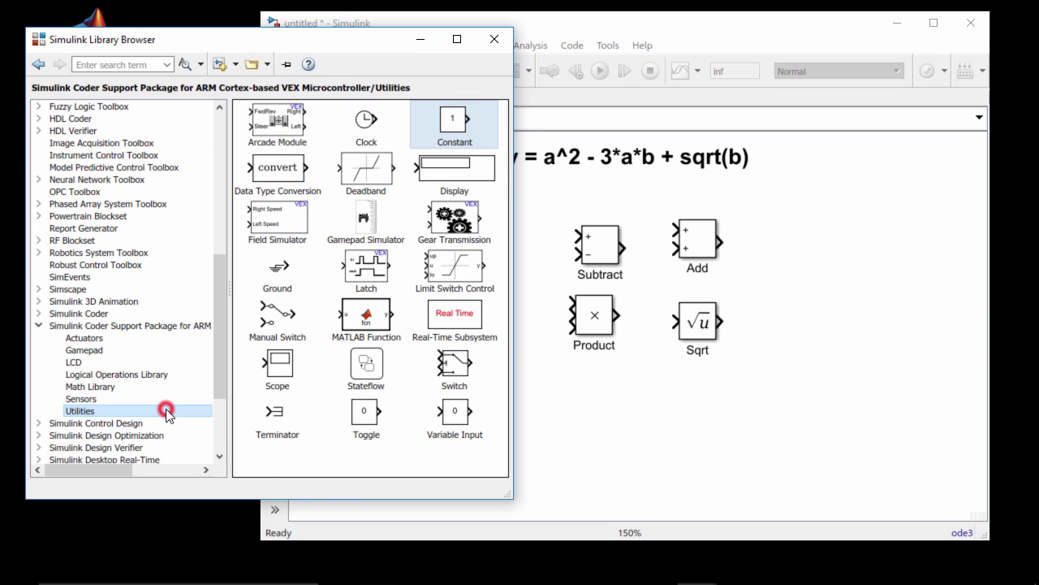
{"action": "left_click", "coordinate": [378, 462]}
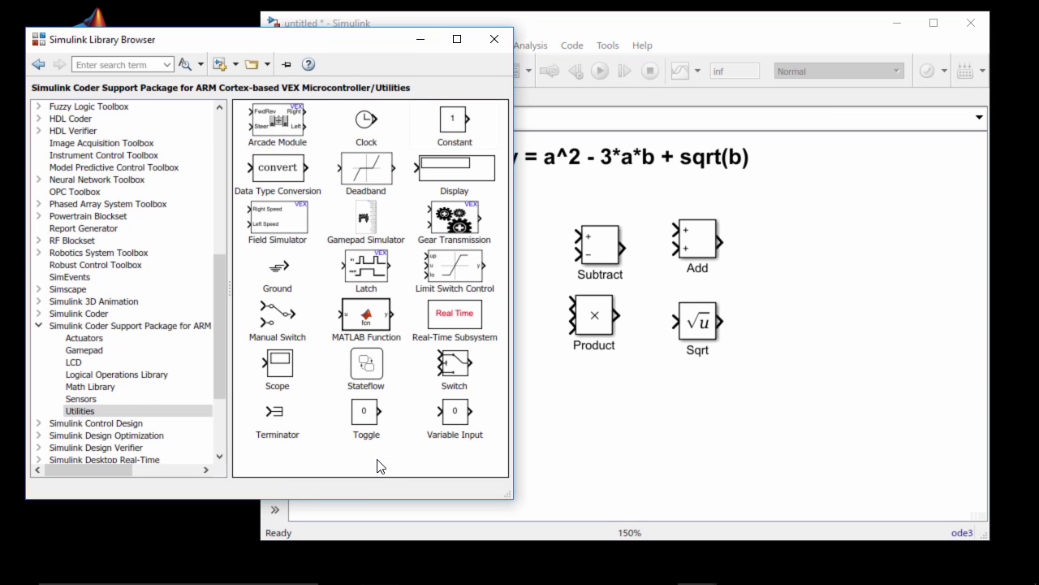
{"action": "left_click_drag", "start_coordinate": [453, 414], "coordinate": [628, 417]}
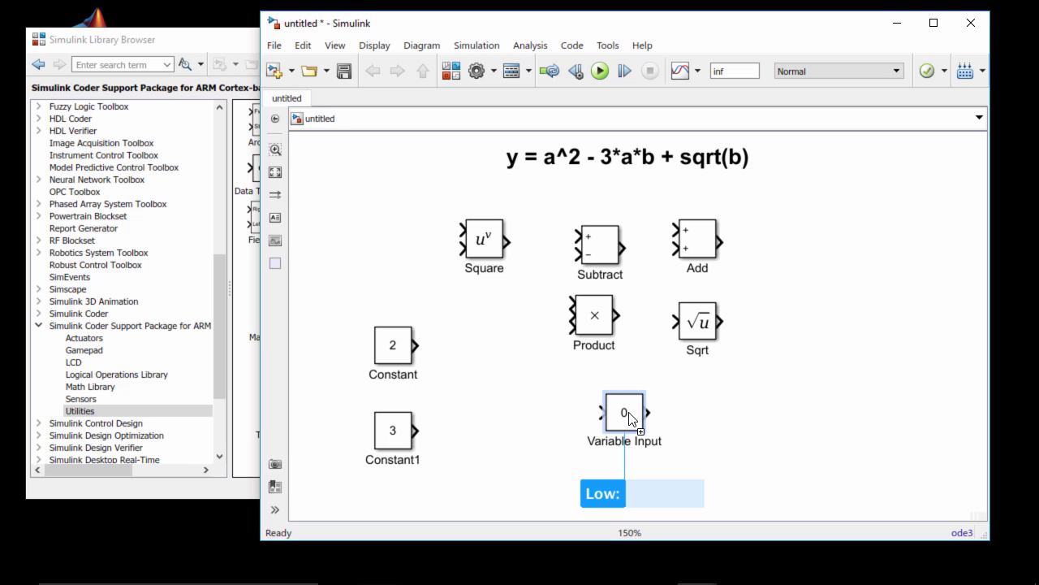
{"action": "type", "text": "-127"}
{"action": "left_click", "coordinate": [688, 419]}
{"action": "double_click", "coordinate": [639, 423]}
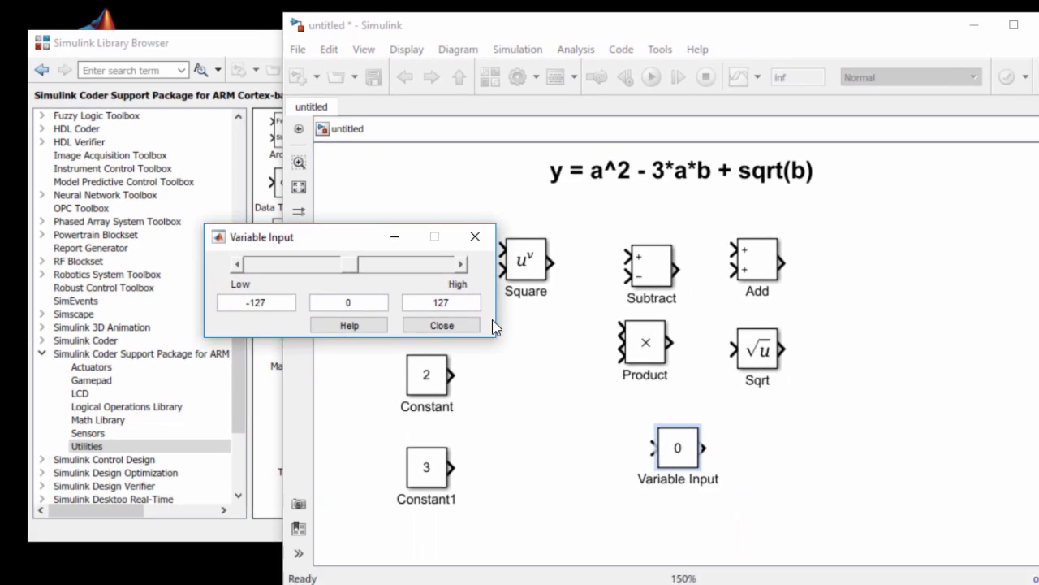
{"action": "left_click", "coordinate": [469, 325]}
{"action": "left_click", "coordinate": [574, 481]}
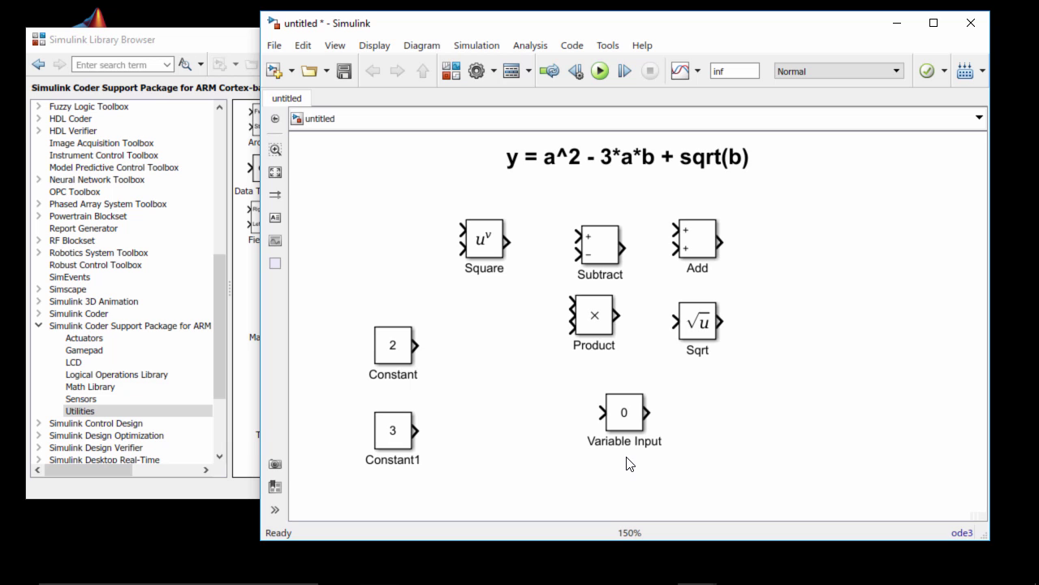
Step: Add a Constant block with value 1 from the Utilities library, align it beside the Variable Input block and connect it to that block's input
{"action": "left_click", "coordinate": [192, 415]}
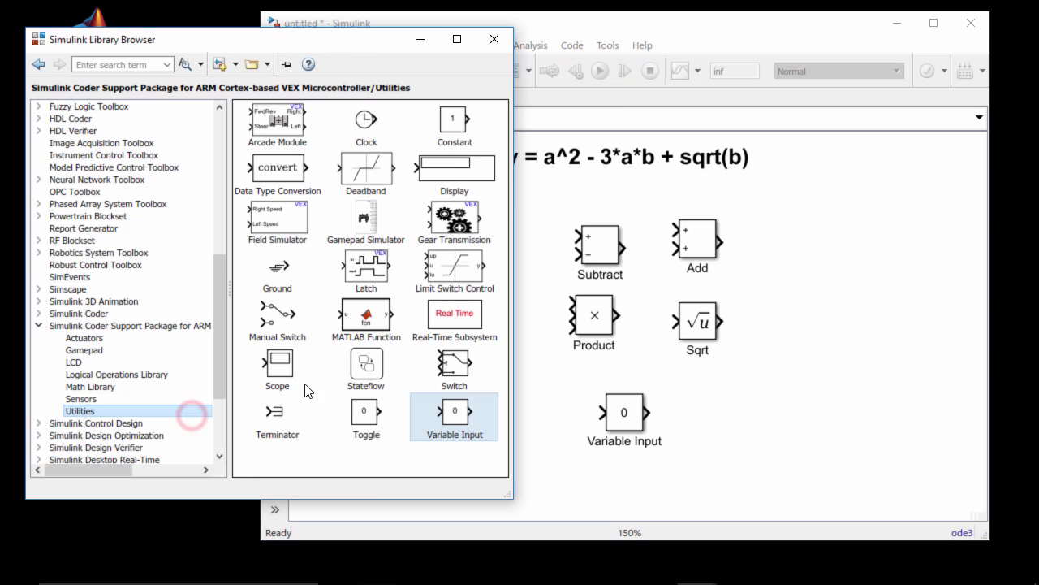
{"action": "left_click_drag", "start_coordinate": [455, 119], "coordinate": [540, 427]}
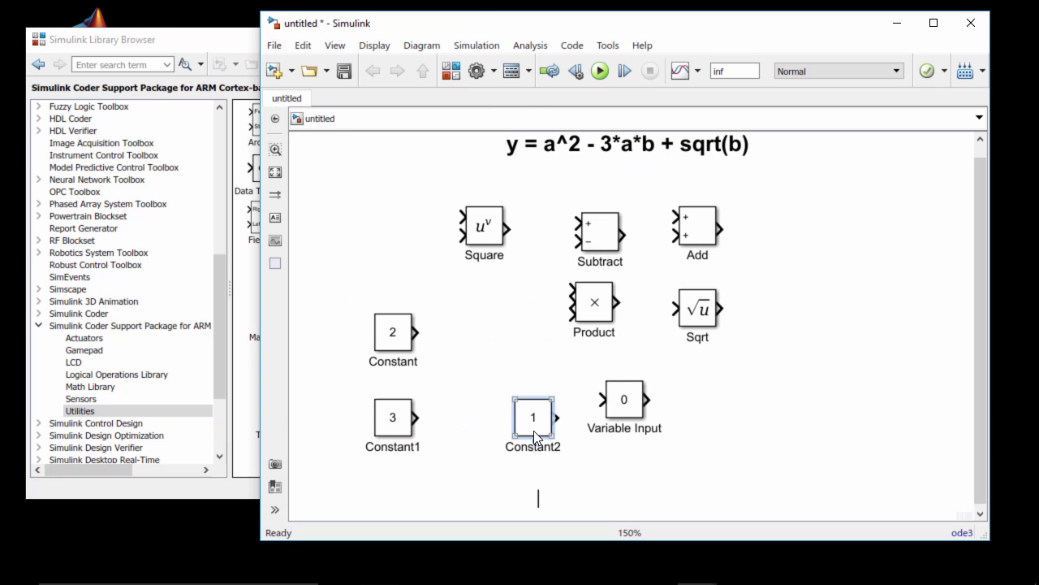
{"action": "left_click", "coordinate": [604, 459]}
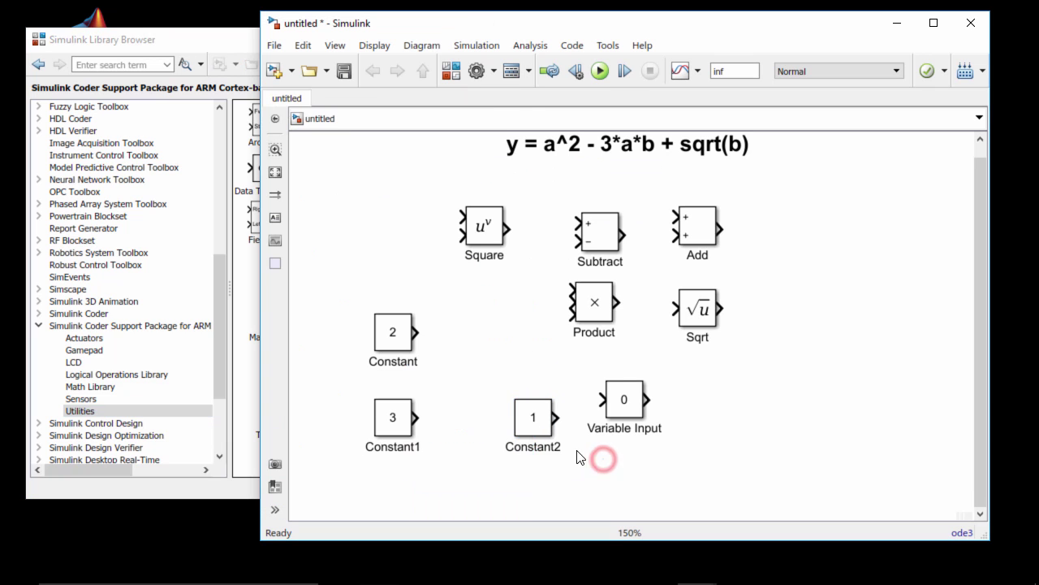
{"action": "left_click_drag", "start_coordinate": [521, 427], "coordinate": [514, 408]}
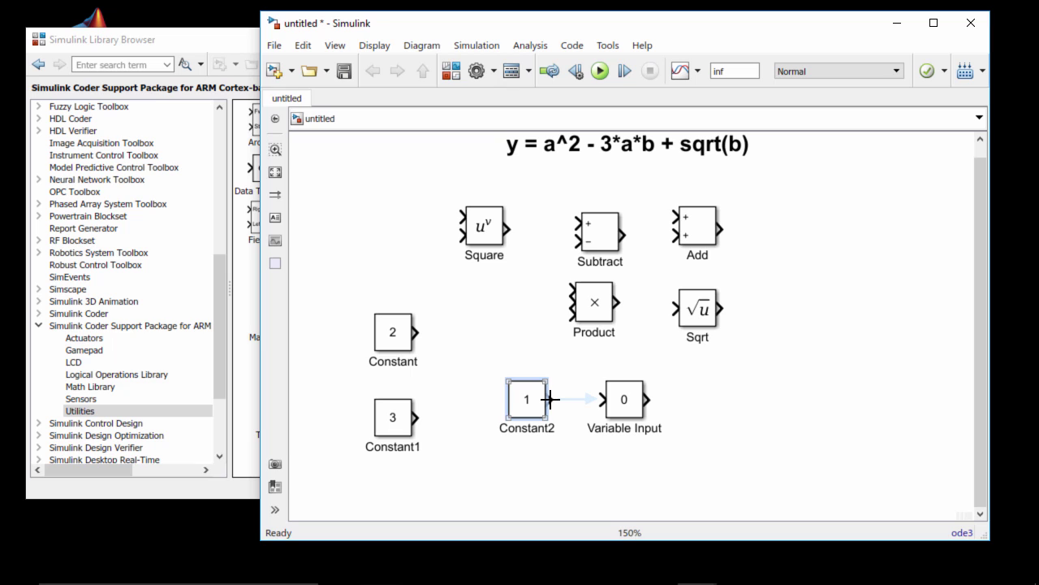
{"action": "left_click_drag", "start_coordinate": [550, 399], "coordinate": [609, 399]}
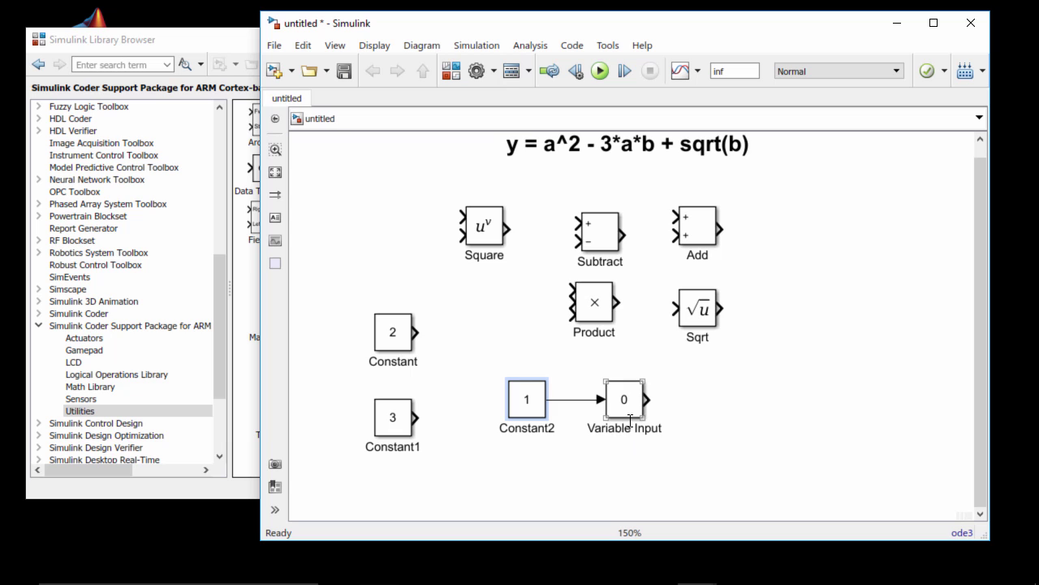
Step: Shift the Variable Input block slightly away from its constant, and delete and redraw the signal line between them
{"action": "left_click", "coordinate": [630, 401]}
{"action": "mouse_move", "coordinate": [630, 401]}
{"action": "left_mouse_down"}
{"action": "mouse_move", "coordinate": [632, 452]}
{"action": "mouse_move", "coordinate": [641, 388]}
{"action": "mouse_move", "coordinate": [635, 401]}
{"action": "left_mouse_up"}
{"action": "mouse_move", "coordinate": [529, 399]}
{"action": "left_mouse_down"}
{"action": "mouse_move", "coordinate": [533, 380]}
{"action": "mouse_move", "coordinate": [527, 408]}
{"action": "left_mouse_up"}
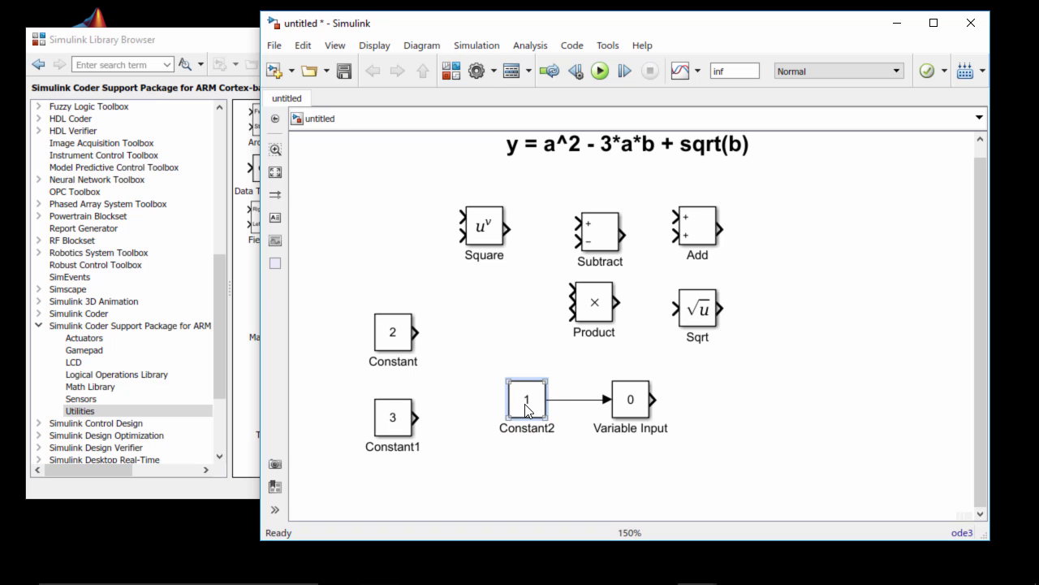
{"action": "left_click", "coordinate": [629, 408]}
{"action": "left_click", "coordinate": [581, 400]}
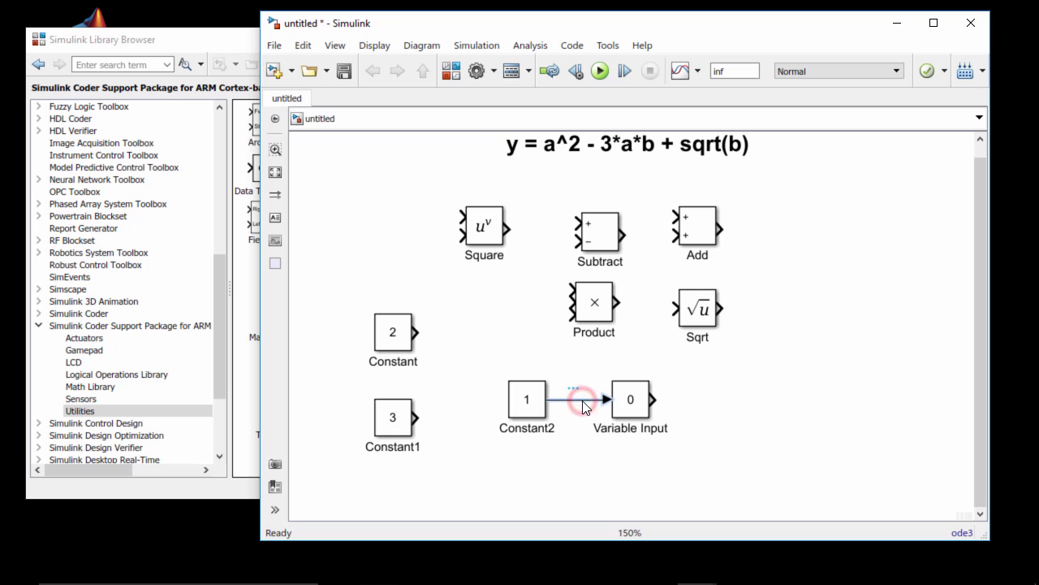
{"action": "key", "text": "Delete"}
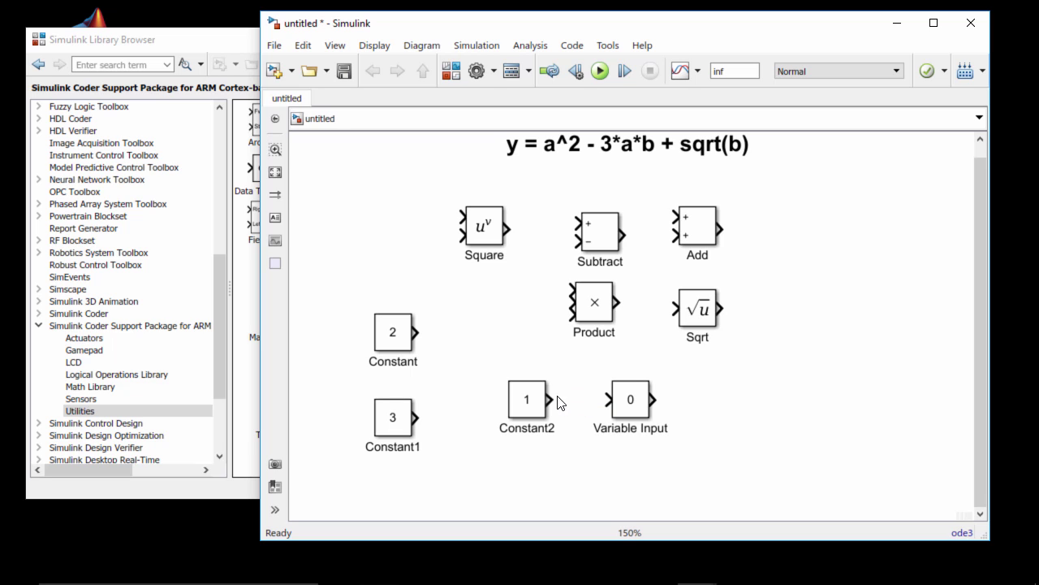
{"action": "left_click_drag", "start_coordinate": [550, 399], "coordinate": [610, 399]}
Step: Rename the Variable Input block to a
{"action": "double_click", "coordinate": [609, 428]}
{"action": "key", "text": "BackSpace"}
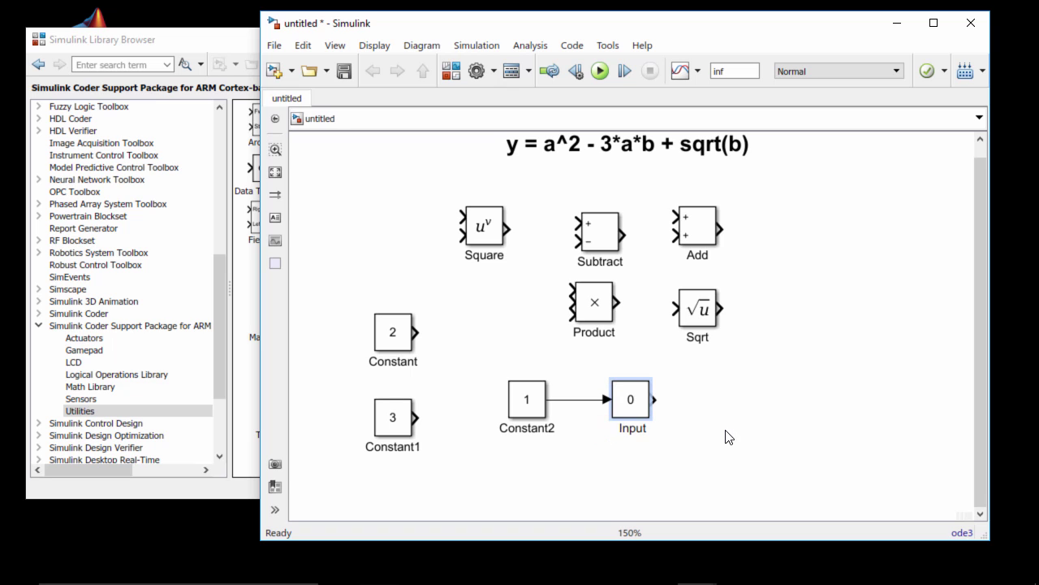
{"action": "key", "text": "Delete"}
{"action": "key", "text": "Delete"}
{"action": "key", "text": "Delete"}
{"action": "left_click", "coordinate": [724, 435]}
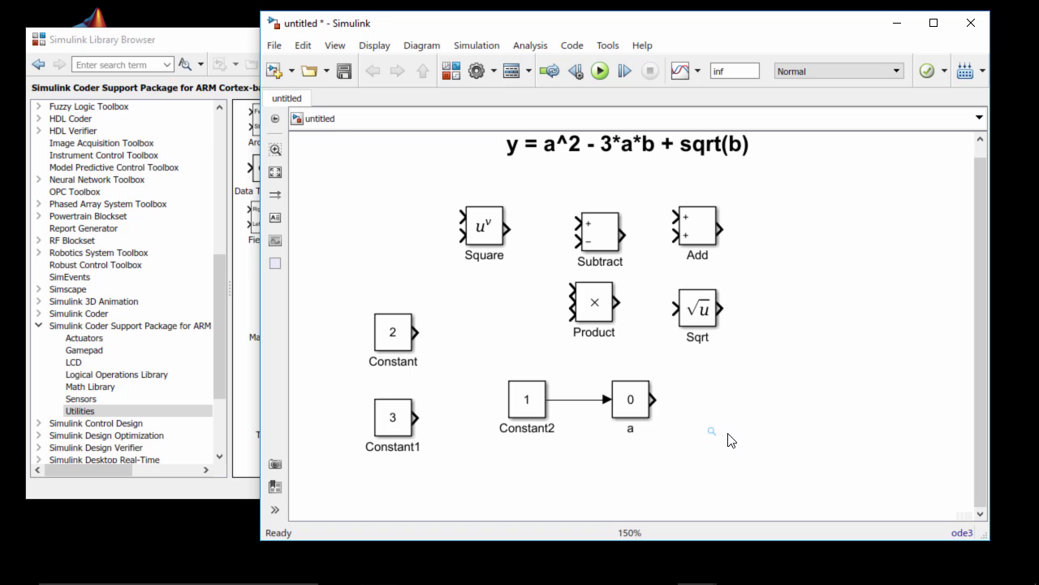
Step: Duplicate the connected constant and a block below the originals and rename the copied Variable Input block to b
{"action": "left_click_drag", "start_coordinate": [492, 369], "coordinate": [677, 452]}
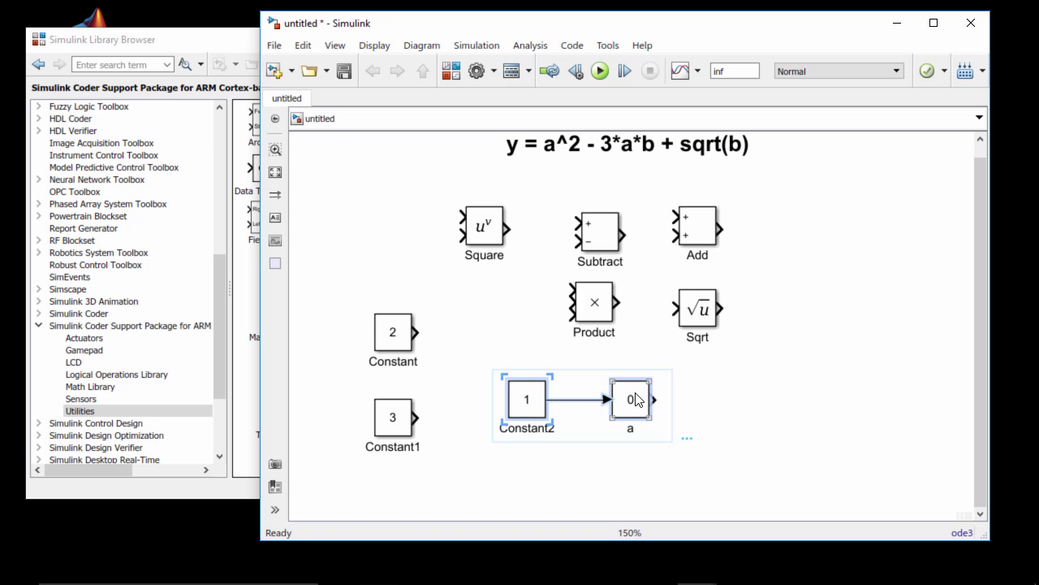
{"action": "left_click_drag", "start_coordinate": [636, 398], "coordinate": [627, 465]}
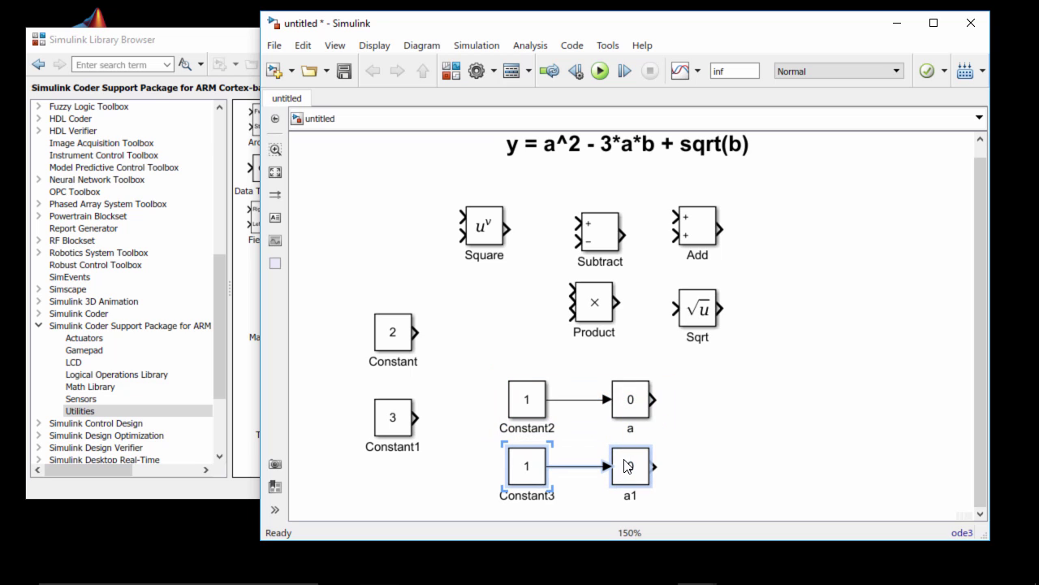
{"action": "double_click", "coordinate": [631, 494]}
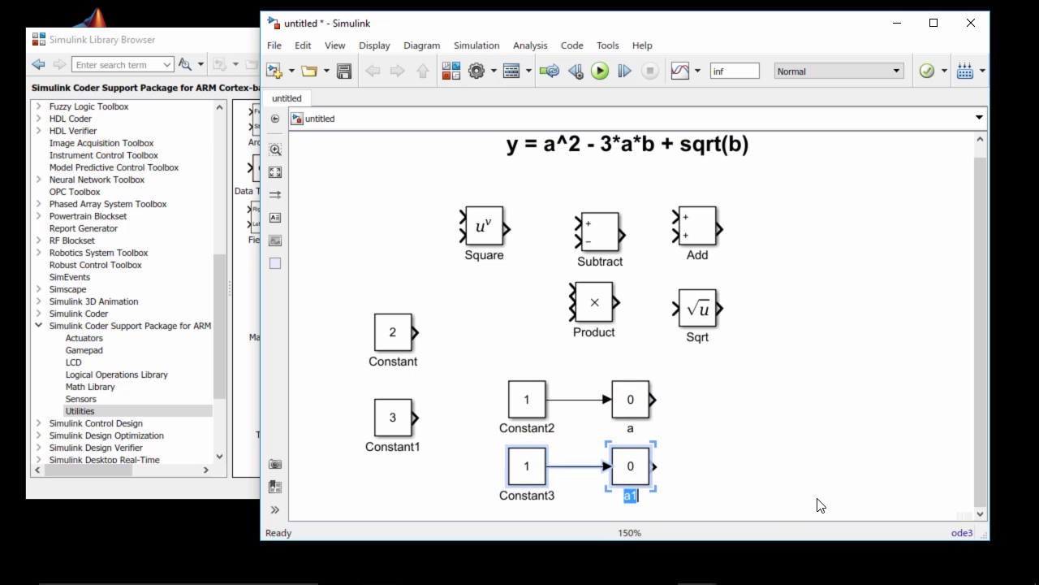
{"action": "type", "text": "b"}
{"action": "left_click", "coordinate": [713, 468]}
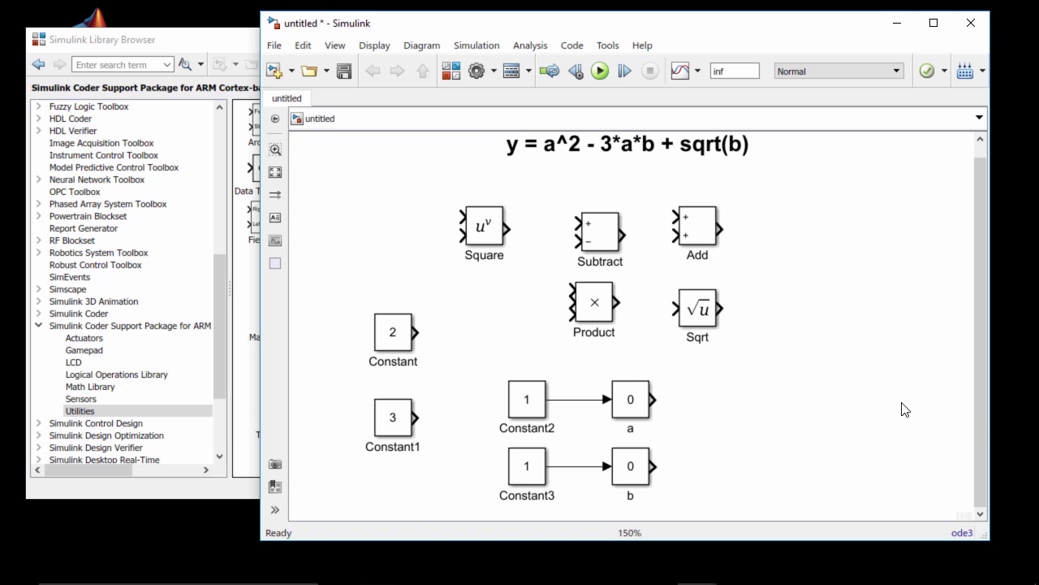
Step: Move the Square block, the constant 2 and the connected constant-and-a pair to the upper left of the model, clear of the other blocks
{"action": "key", "text": "space"}
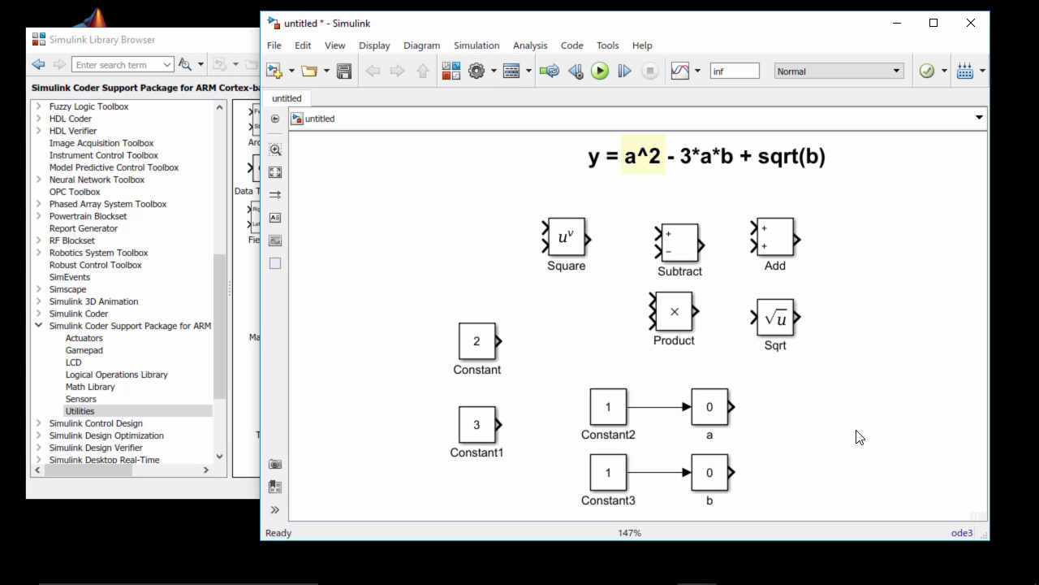
{"action": "left_click", "coordinate": [560, 250]}
{"action": "left_click_drag", "start_coordinate": [556, 252], "coordinate": [491, 234]}
{"action": "left_click_drag", "start_coordinate": [484, 344], "coordinate": [395, 279]}
{"action": "left_click_drag", "start_coordinate": [555, 371], "coordinate": [766, 417]}
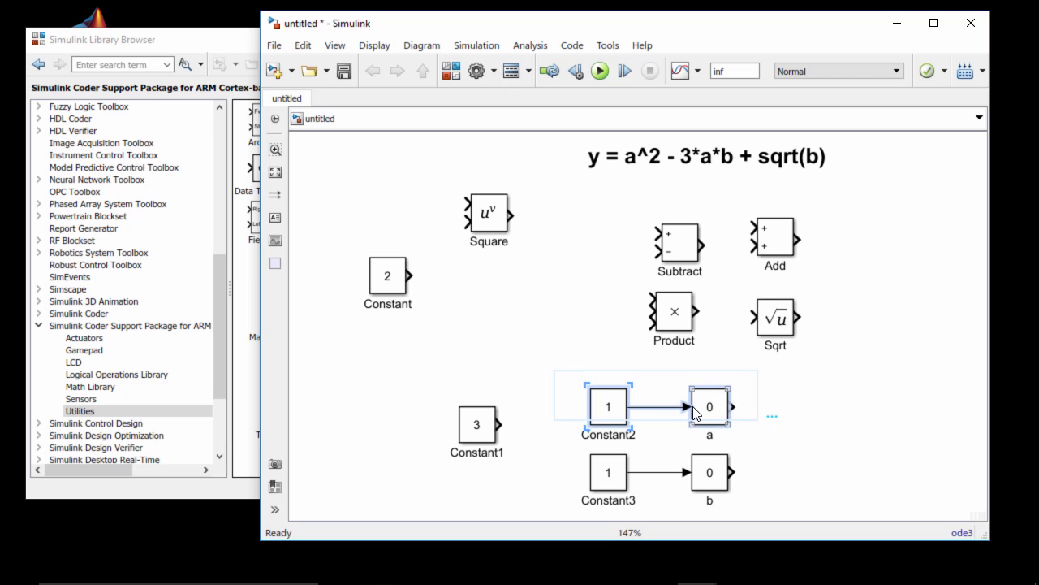
{"action": "left_click_drag", "start_coordinate": [697, 412], "coordinate": [416, 179]}
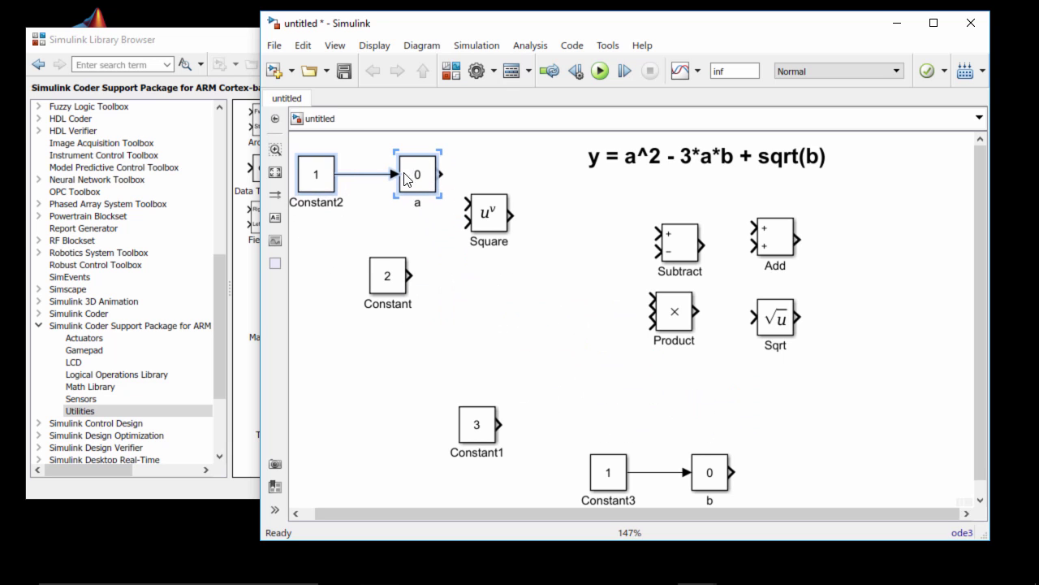
{"action": "left_click", "coordinate": [588, 363]}
Step: Move the Subtract, Add, Product and Sqrt blocks together to the model's lower right and shift the constant 3 slightly down
{"action": "left_click_drag", "start_coordinate": [626, 211], "coordinate": [917, 477]}
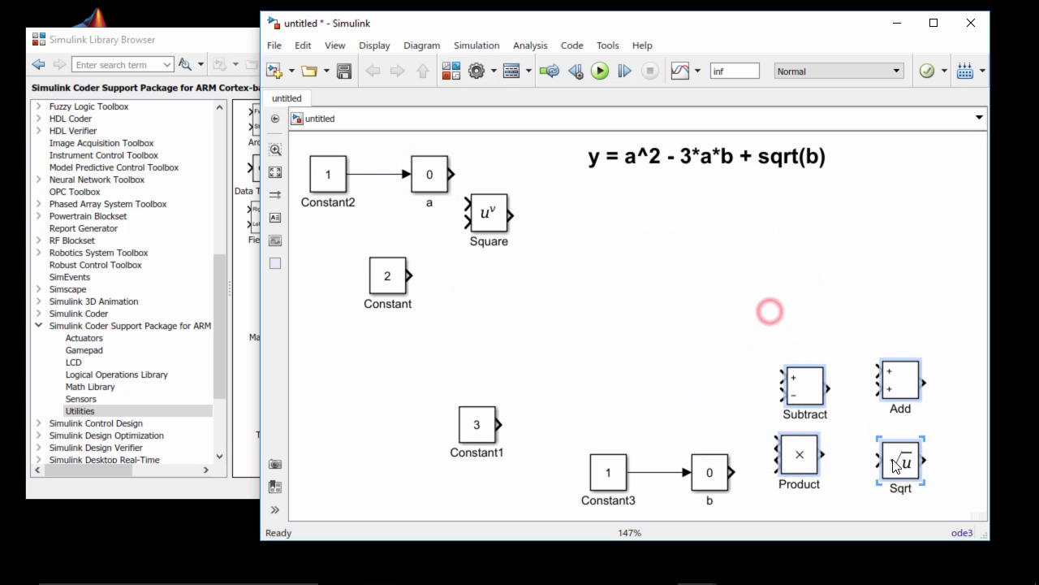
{"action": "left_click_drag", "start_coordinate": [475, 424], "coordinate": [487, 449]}
{"action": "left_click", "coordinate": [542, 357]}
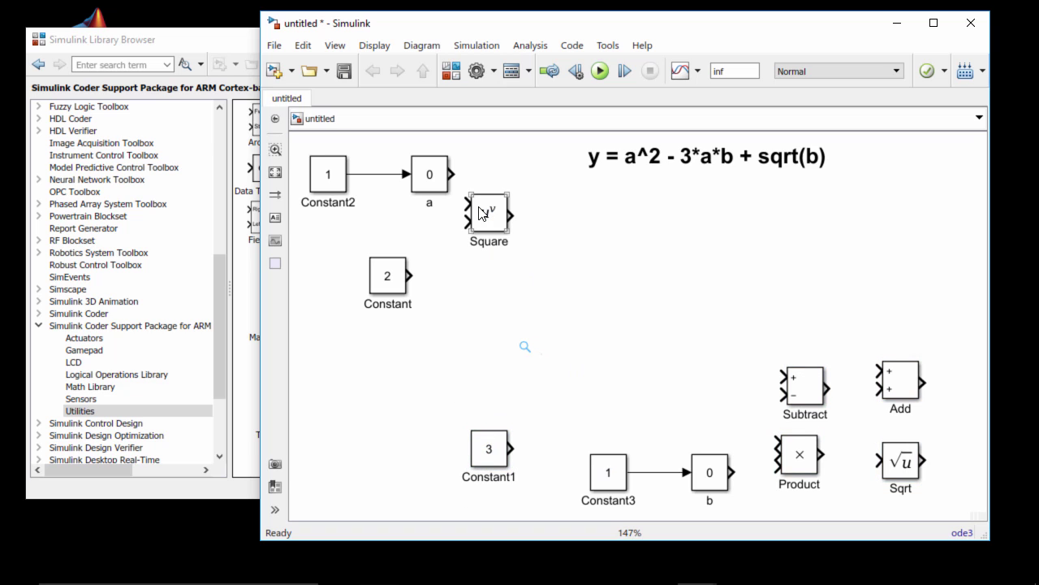
Step: Place and heighten the Square block beside the a pair, align that pair with its upper input and connect a to it
{"action": "mouse_move", "coordinate": [485, 211]}
{"action": "left_mouse_down"}
{"action": "mouse_move", "coordinate": [553, 220]}
{"action": "mouse_move", "coordinate": [573, 261]}
{"action": "left_mouse_up"}
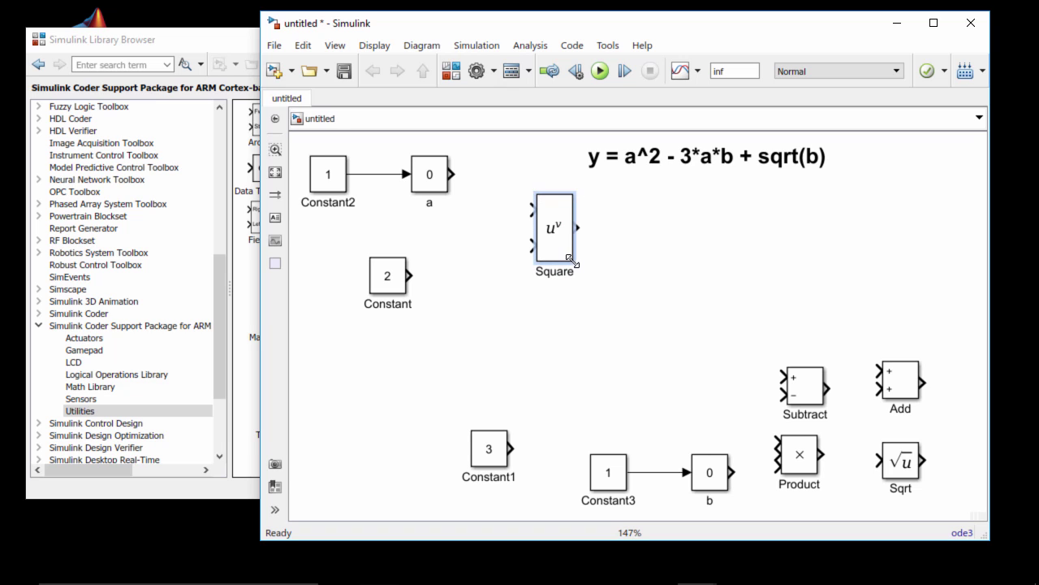
{"action": "left_click", "coordinate": [589, 257]}
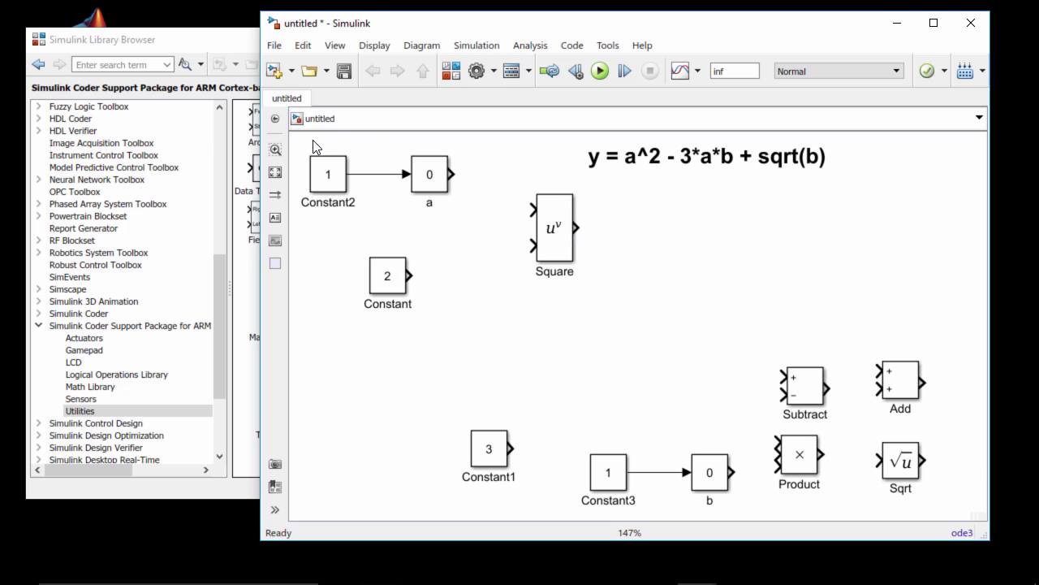
{"action": "left_click_drag", "start_coordinate": [314, 142], "coordinate": [542, 219]}
{"action": "left_click", "coordinate": [446, 213]}
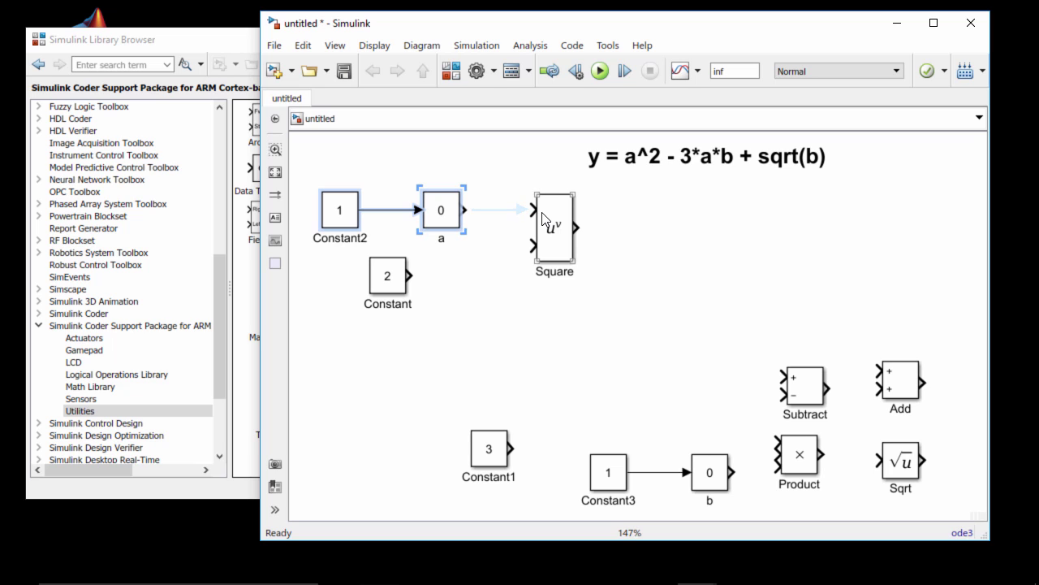
{"action": "left_click", "coordinate": [453, 220]}
{"action": "left_click", "coordinate": [520, 214]}
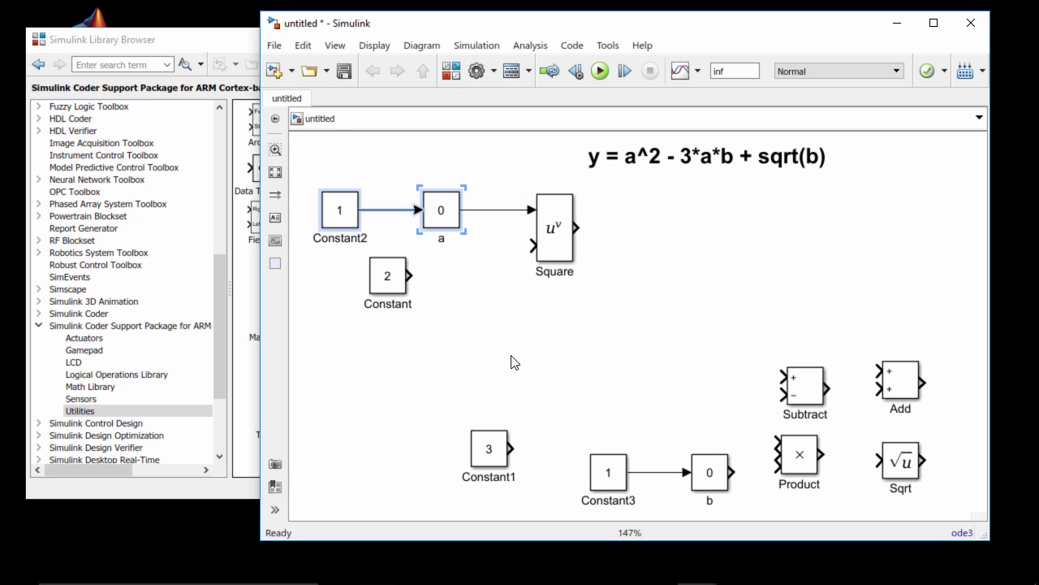
Step: Align the constant 2 beneath a, connect it to the Square block's lower input and draw an open line from the Square output
{"action": "left_click_drag", "start_coordinate": [390, 277], "coordinate": [444, 290]}
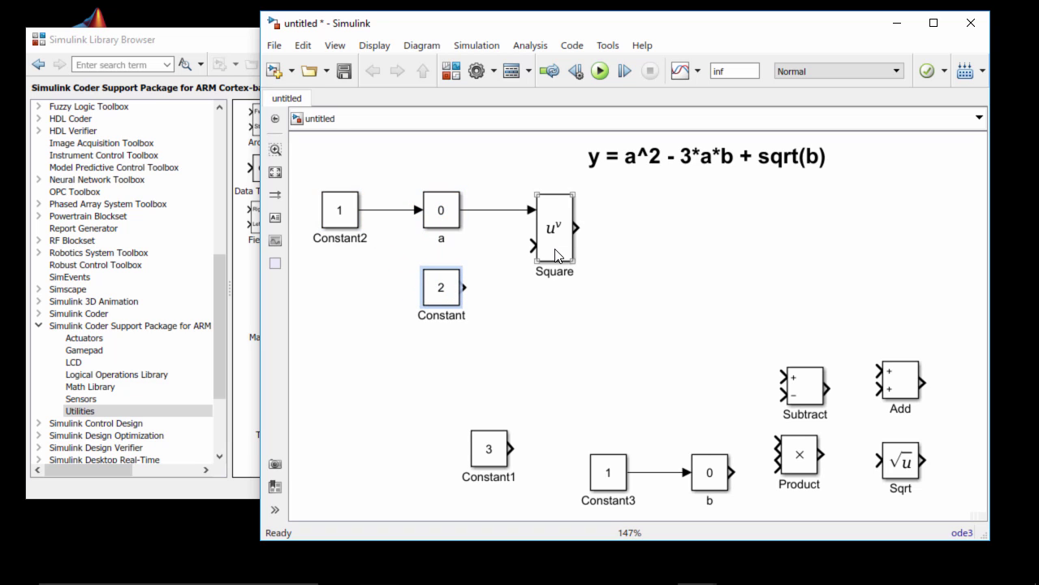
{"action": "left_click_drag", "start_coordinate": [464, 287], "coordinate": [537, 243]}
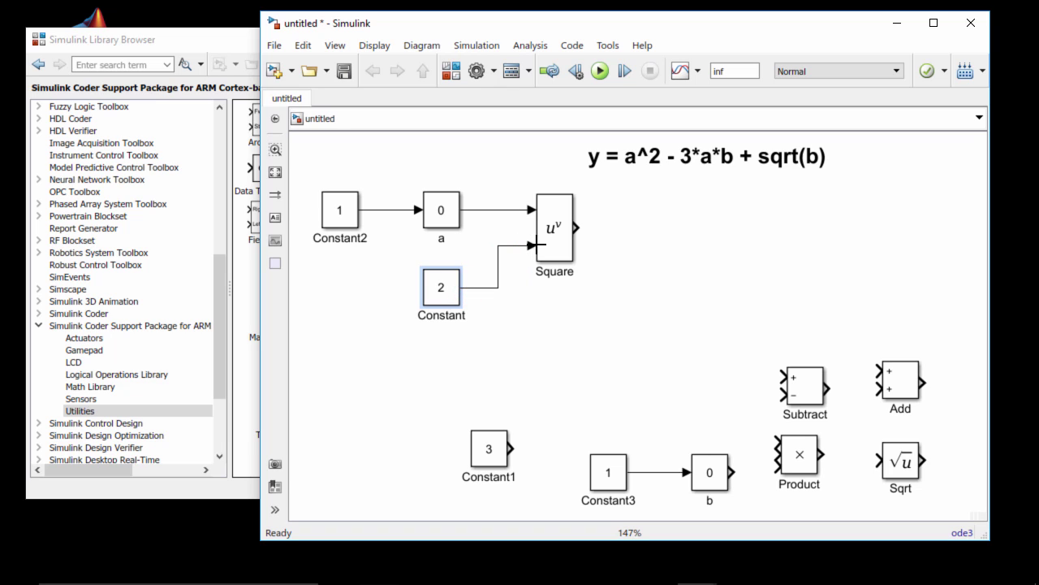
{"action": "left_click", "coordinate": [588, 287]}
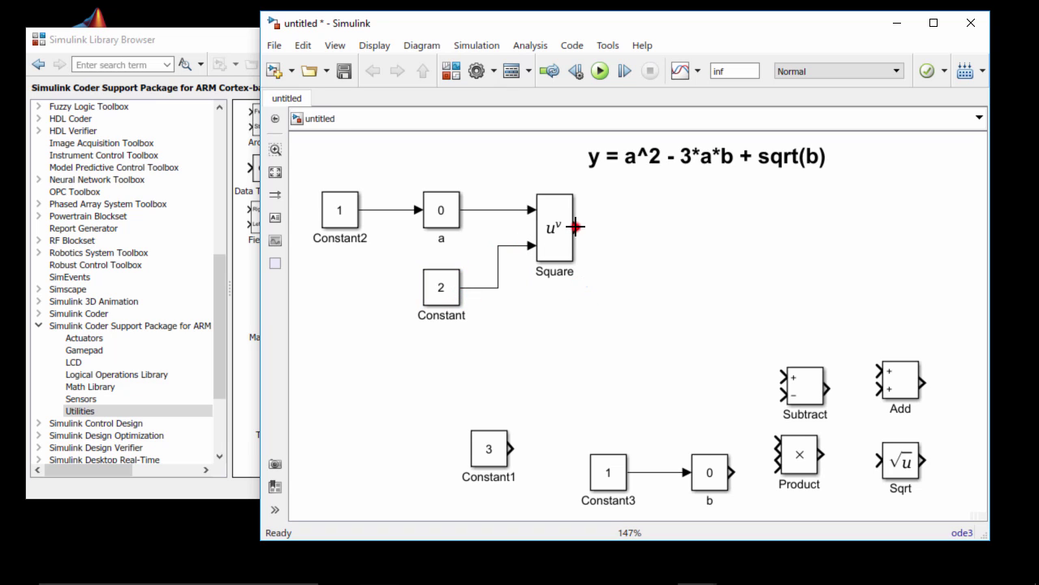
{"action": "left_click_drag", "start_coordinate": [574, 227], "coordinate": [597, 264]}
Step: Place the constant 3 and the connected b pair below the Square branch, with a heightened Product block beneath the Square block
{"action": "left_click_drag", "start_coordinate": [491, 445], "coordinate": [366, 370]}
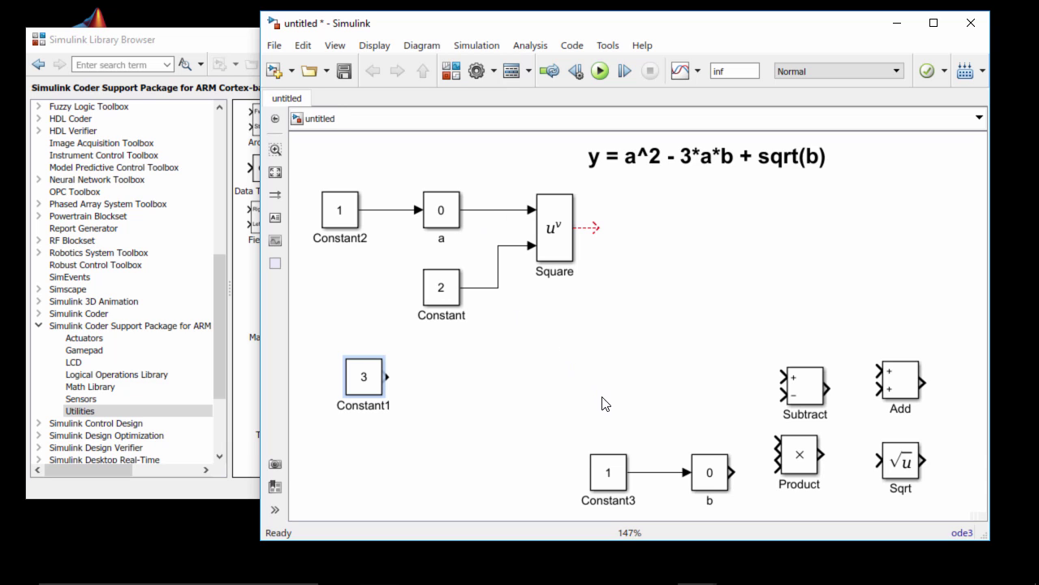
{"action": "left_click_drag", "start_coordinate": [580, 425], "coordinate": [464, 443]}
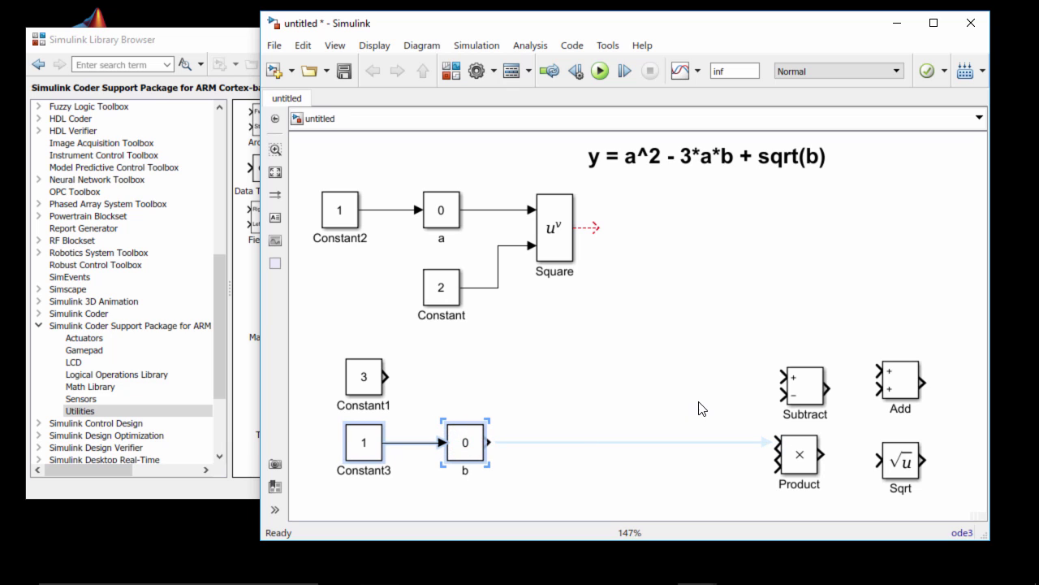
{"action": "left_click", "coordinate": [698, 402]}
{"action": "left_click_drag", "start_coordinate": [791, 451], "coordinate": [568, 402]}
{"action": "left_click_drag", "start_coordinate": [552, 366], "coordinate": [556, 372]}
{"action": "left_click", "coordinate": [640, 322]}
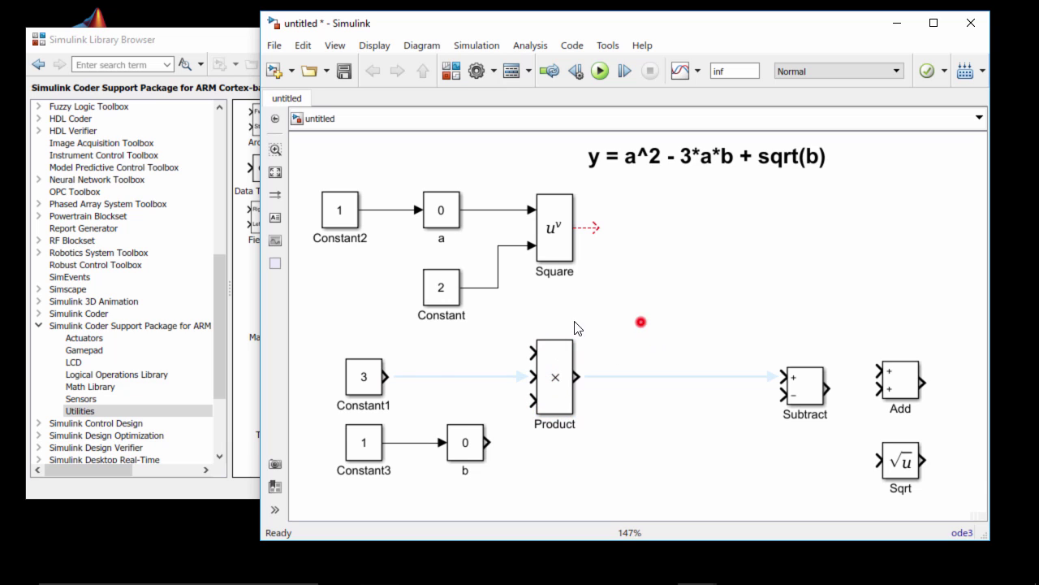
Step: Align the constant 3 with the Product block's first input and connect it, and connect b to the Product block's third input
{"action": "left_click_drag", "start_coordinate": [375, 374], "coordinate": [375, 351]}
{"action": "left_click", "coordinate": [425, 354]}
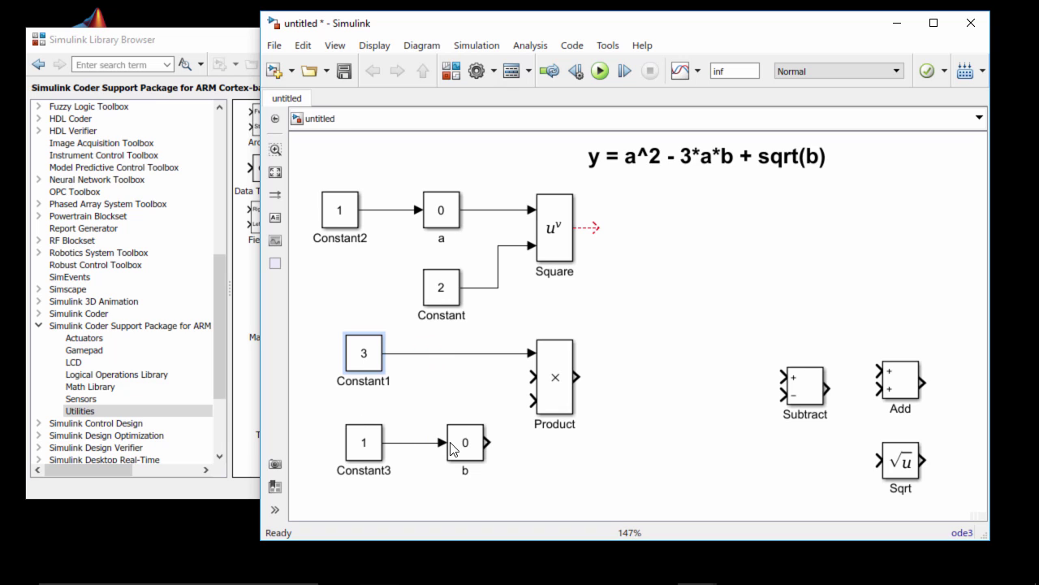
{"action": "left_click_drag", "start_coordinate": [487, 443], "coordinate": [543, 399]}
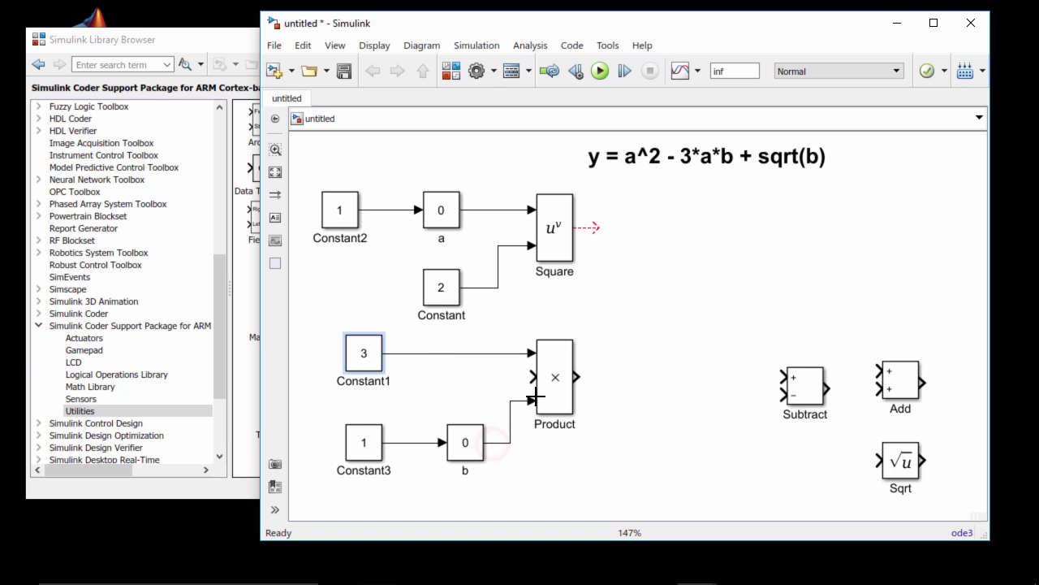
{"action": "left_click", "coordinate": [579, 456]}
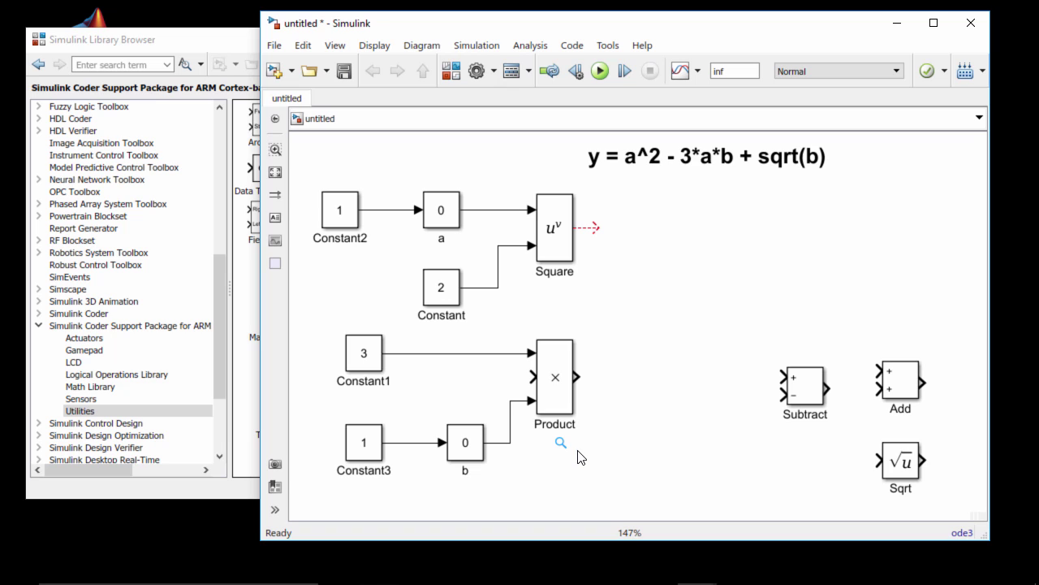
Step: Branch a's output signal to the Product block's middle input and draw an open line from the Product output
{"action": "left_click", "coordinate": [540, 383]}
{"action": "left_click_drag", "start_coordinate": [537, 378], "coordinate": [477, 210]}
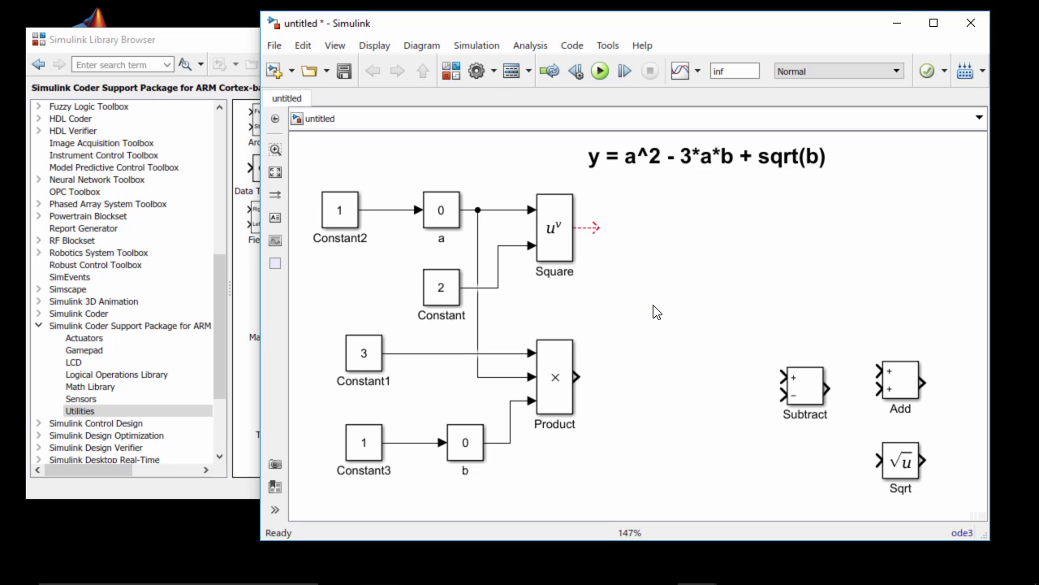
{"action": "left_click", "coordinate": [549, 390]}
{"action": "left_click_drag", "start_coordinate": [576, 376], "coordinate": [603, 374]}
{"action": "left_click", "coordinate": [544, 357]}
{"action": "left_click", "coordinate": [717, 368]}
{"action": "left_click", "coordinate": [791, 169]}
{"action": "left_click", "coordinate": [755, 303]}
Step: Place the Sqrt block below the Product block, branch b's signal to its input and draw an open output line
{"action": "left_click_drag", "start_coordinate": [898, 459], "coordinate": [556, 487]}
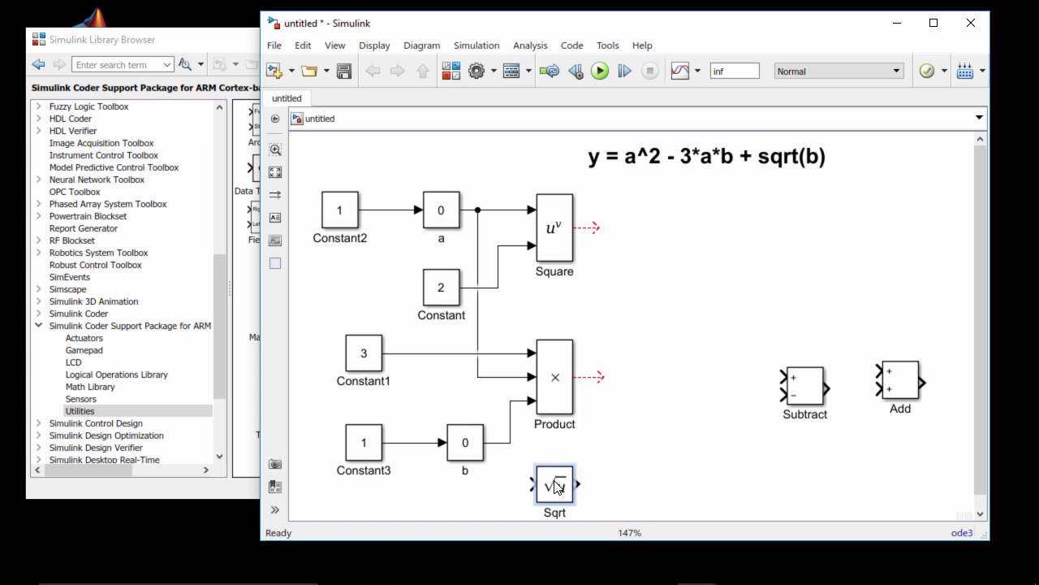
{"action": "scroll", "coordinate": [652, 446], "scroll_direction": "down", "scroll_amount": 1}
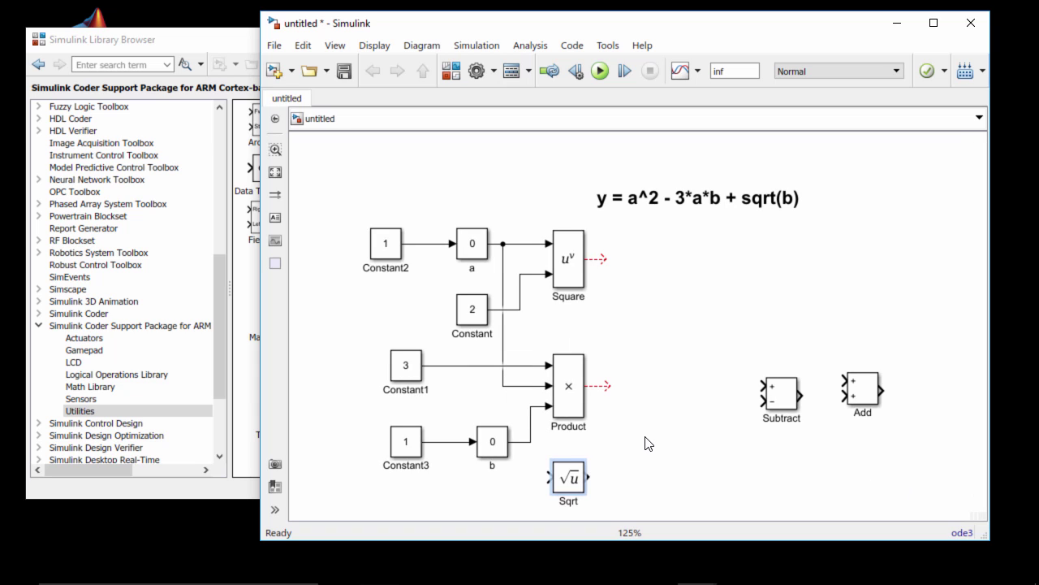
{"action": "left_click", "coordinate": [606, 457]}
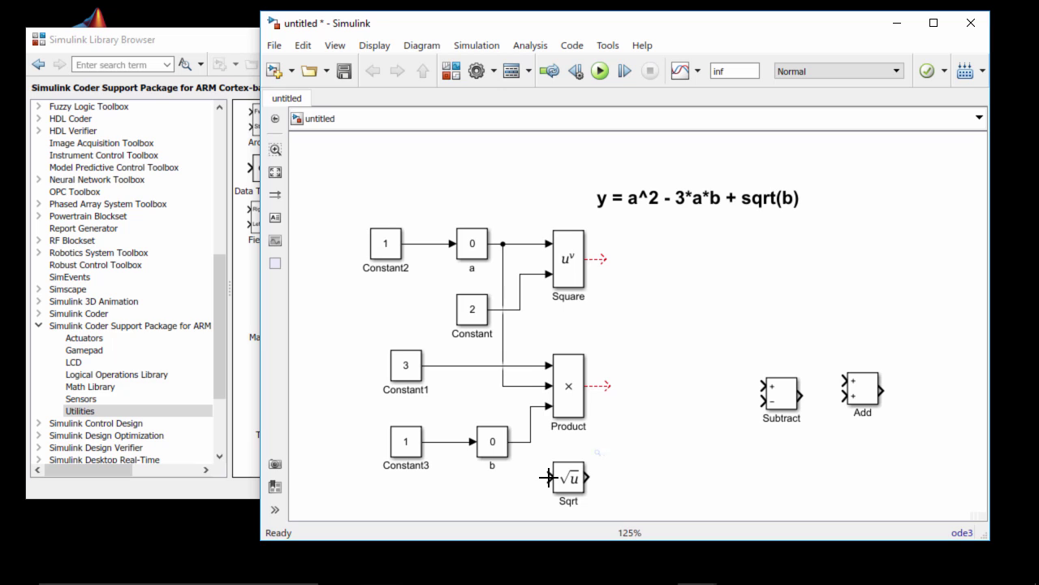
{"action": "left_click_drag", "start_coordinate": [547, 478], "coordinate": [520, 442]}
{"action": "left_click", "coordinate": [632, 445]}
{"action": "left_click", "coordinate": [588, 479]}
{"action": "left_click_drag", "start_coordinate": [587, 479], "coordinate": [617, 479]}
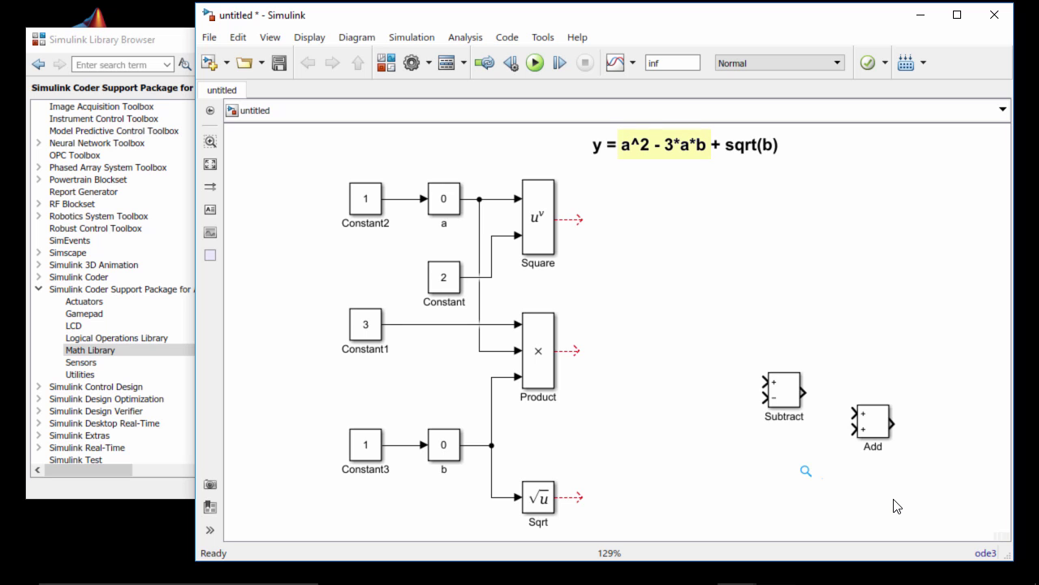
Step: Place the Subtract block between the branches, connect Square to its plus input and Product to its minus input, and draw an open output line
{"action": "left_click_drag", "start_coordinate": [776, 400], "coordinate": [684, 312]}
{"action": "left_click", "coordinate": [704, 367]}
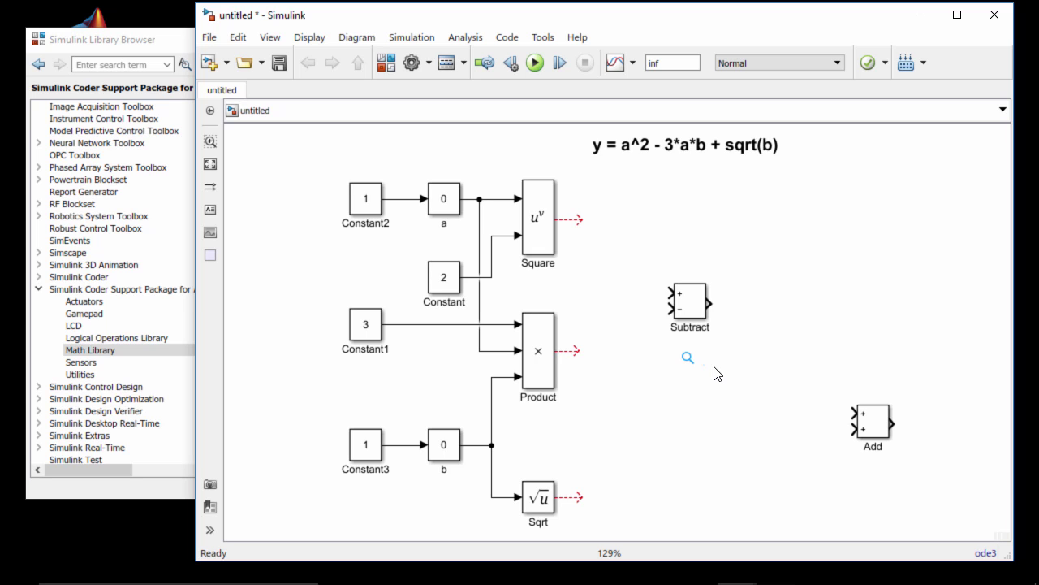
{"action": "left_click_drag", "start_coordinate": [579, 220], "coordinate": [671, 293]}
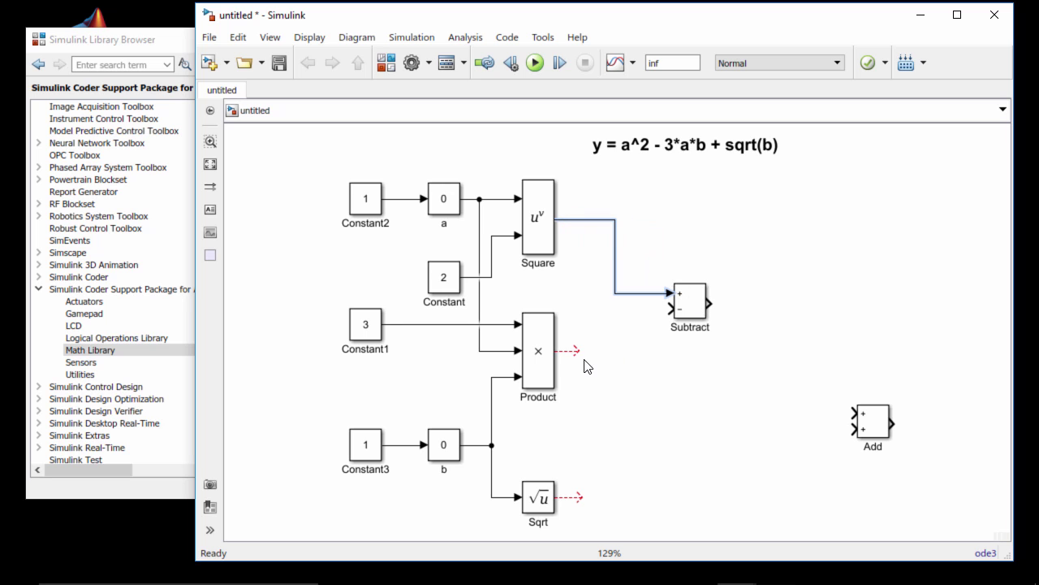
{"action": "left_click_drag", "start_coordinate": [576, 350], "coordinate": [673, 307]}
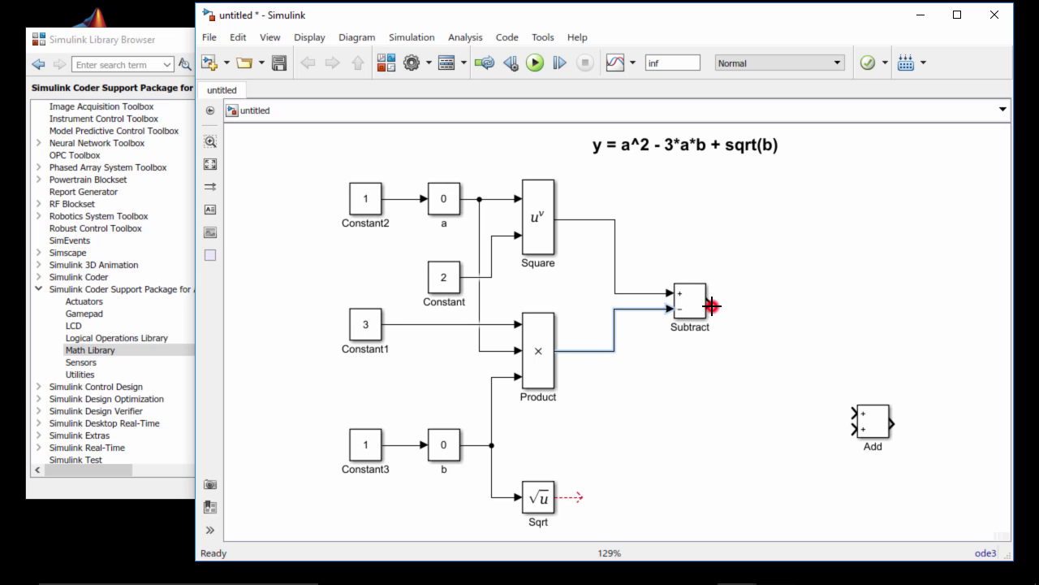
{"action": "left_click_drag", "start_coordinate": [710, 304], "coordinate": [739, 304]}
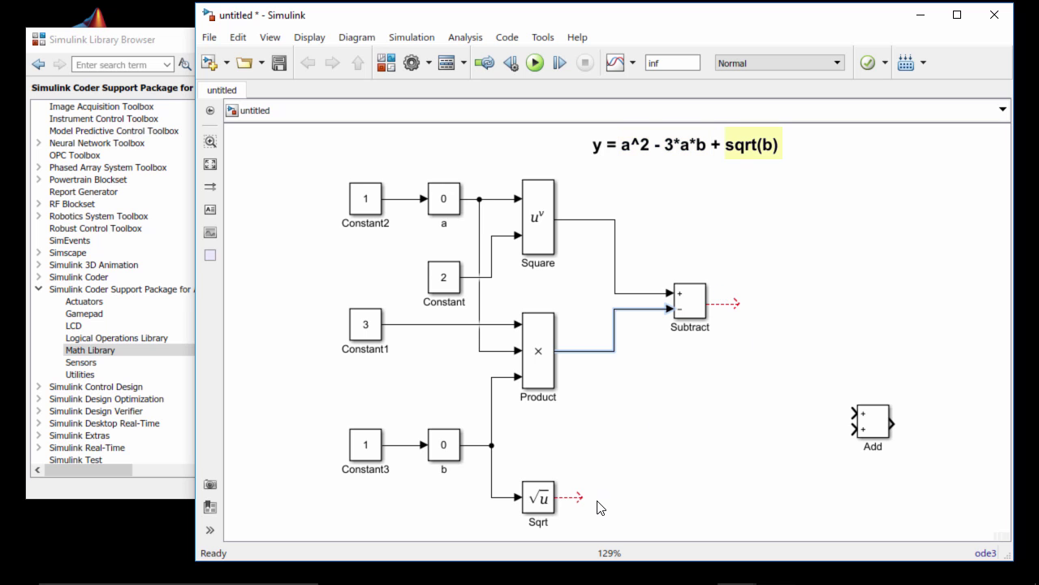
Step: Place the Add block beside Subtract, connect Subtract and Sqrt to its two inputs and draw an open output line
{"action": "left_click_drag", "start_coordinate": [872, 419], "coordinate": [801, 306]}
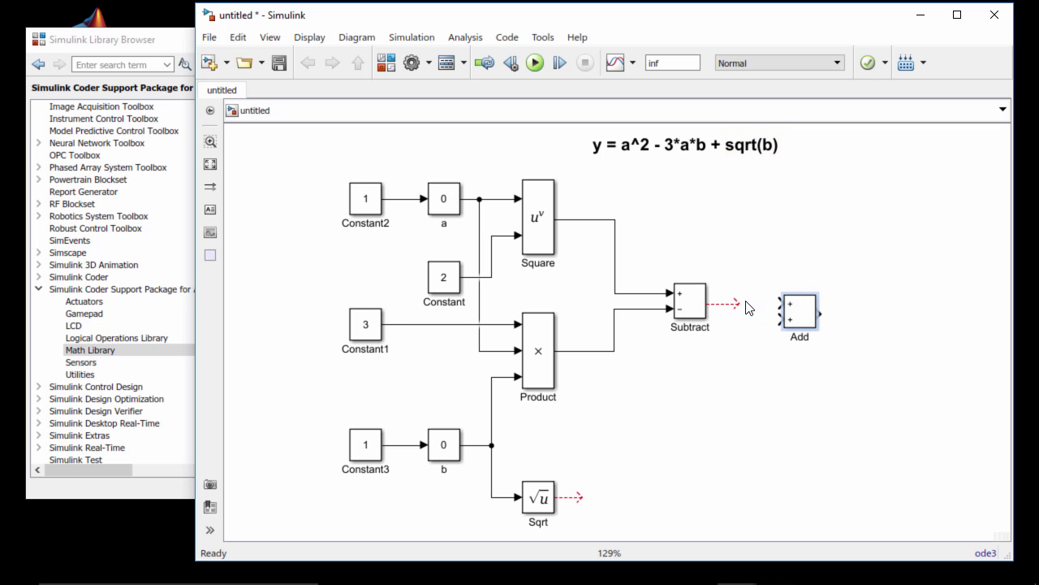
{"action": "left_click_drag", "start_coordinate": [735, 302], "coordinate": [793, 305]}
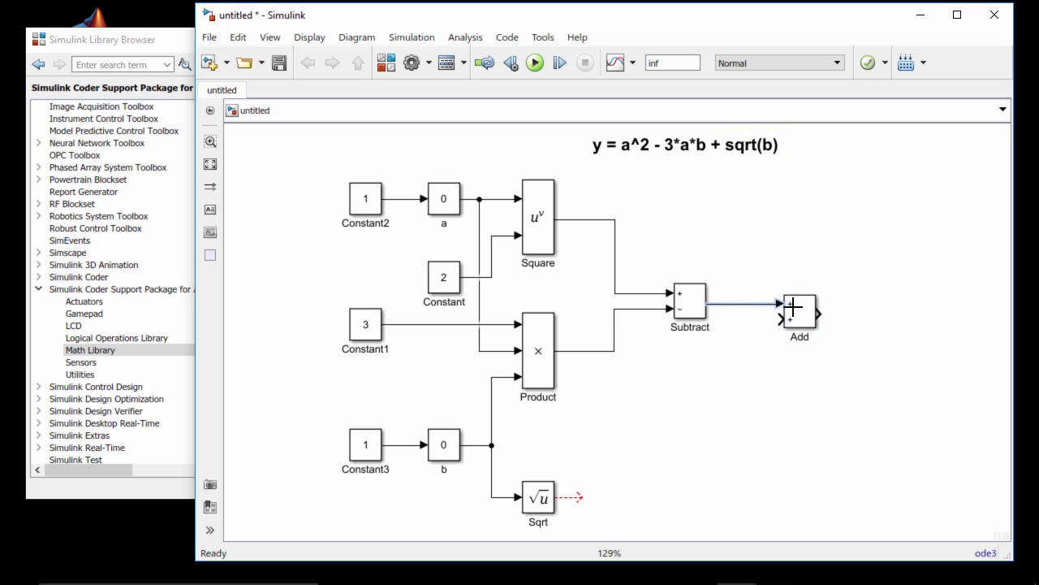
{"action": "left_click", "coordinate": [579, 498]}
{"action": "mouse_move", "coordinate": [579, 498]}
{"action": "left_mouse_down"}
{"action": "mouse_move", "coordinate": [619, 485]}
{"action": "mouse_move", "coordinate": [749, 325]}
{"action": "mouse_move", "coordinate": [845, 315]}
{"action": "left_mouse_up"}
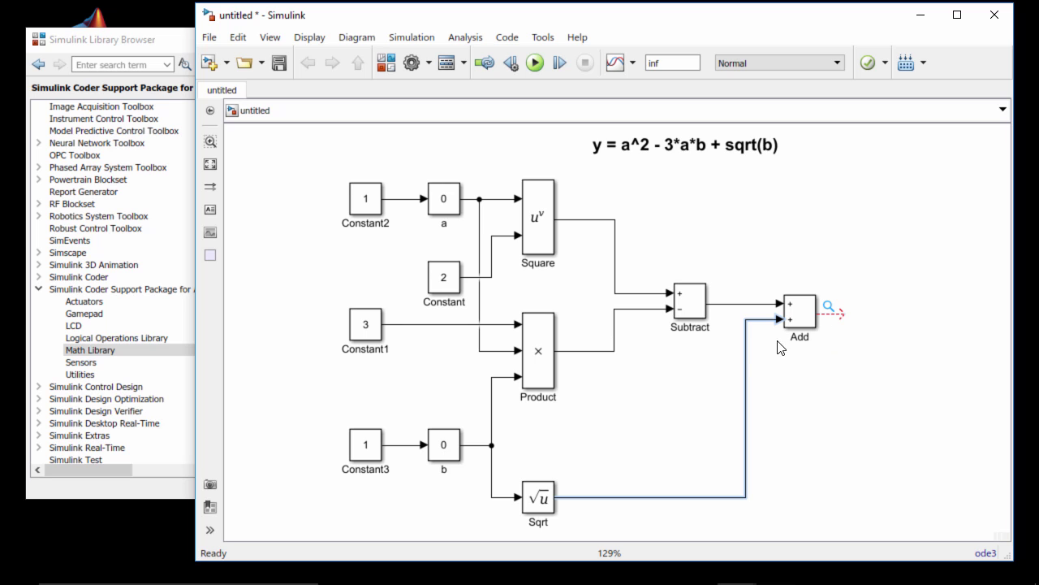
Step: Delete the Add block together with its two input lines and its open output line
{"action": "left_click", "coordinate": [745, 349]}
{"action": "key", "text": "Delete"}
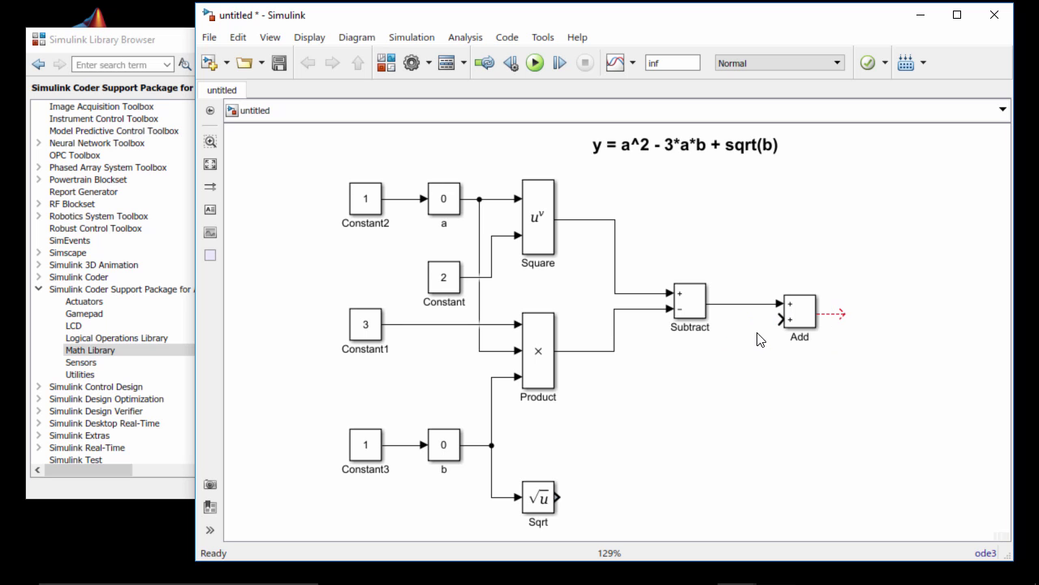
{"action": "left_click", "coordinate": [747, 305]}
{"action": "key", "text": "Delete"}
{"action": "left_click", "coordinate": [794, 313]}
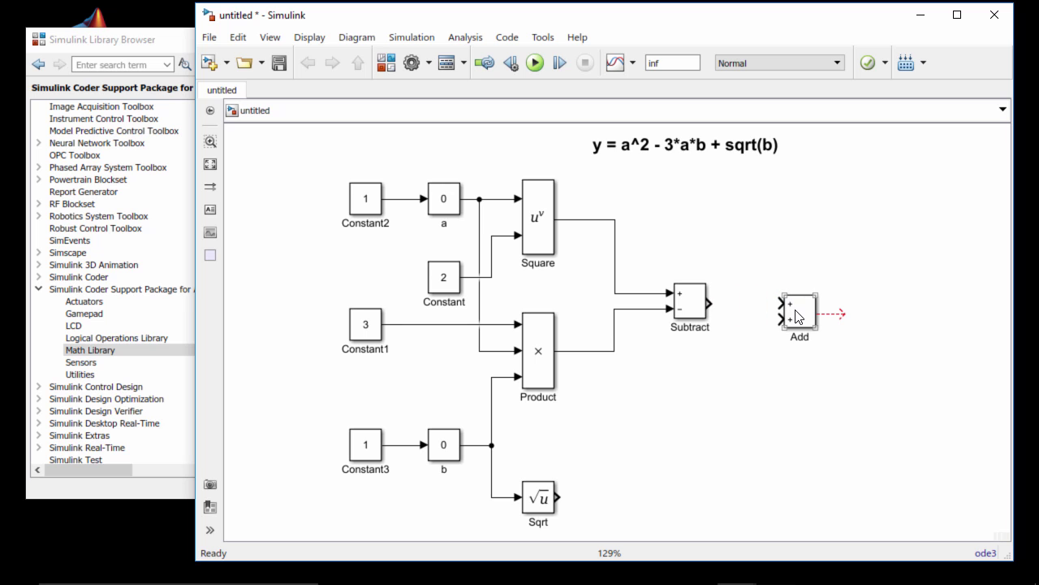
{"action": "left_click", "coordinate": [795, 312]}
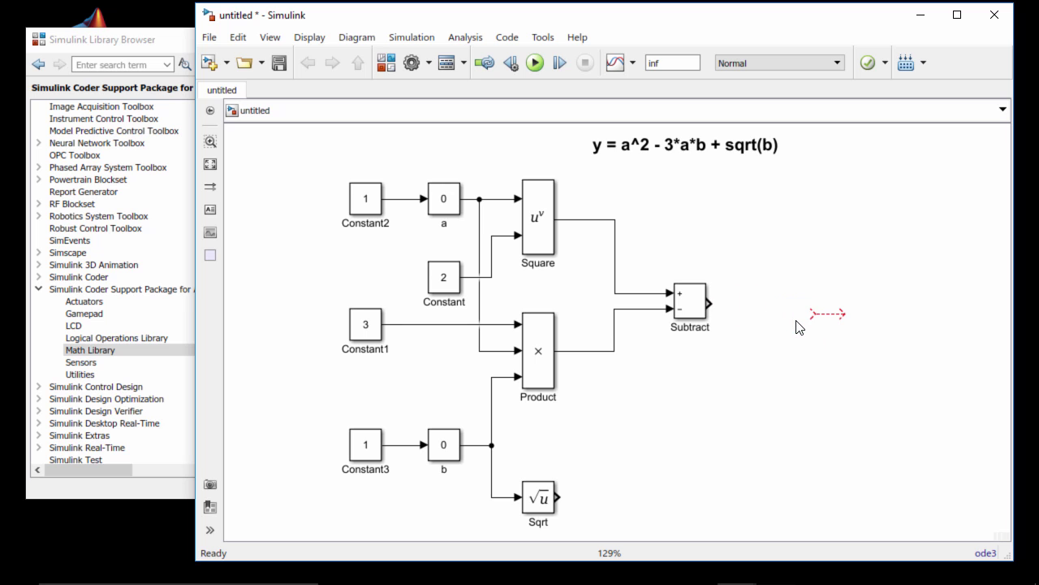
{"action": "left_click", "coordinate": [825, 314]}
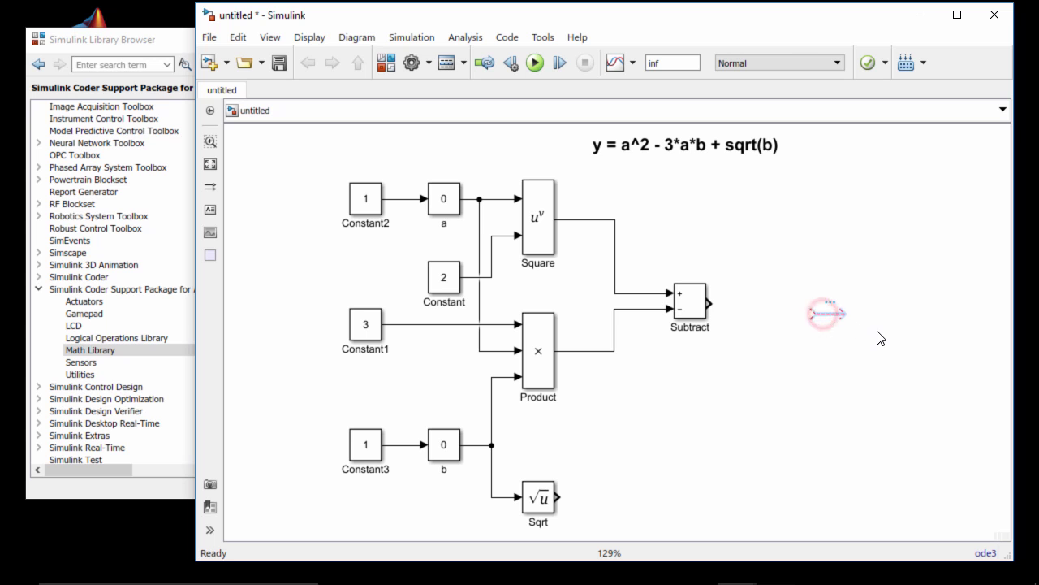
{"action": "key", "text": "Delete"}
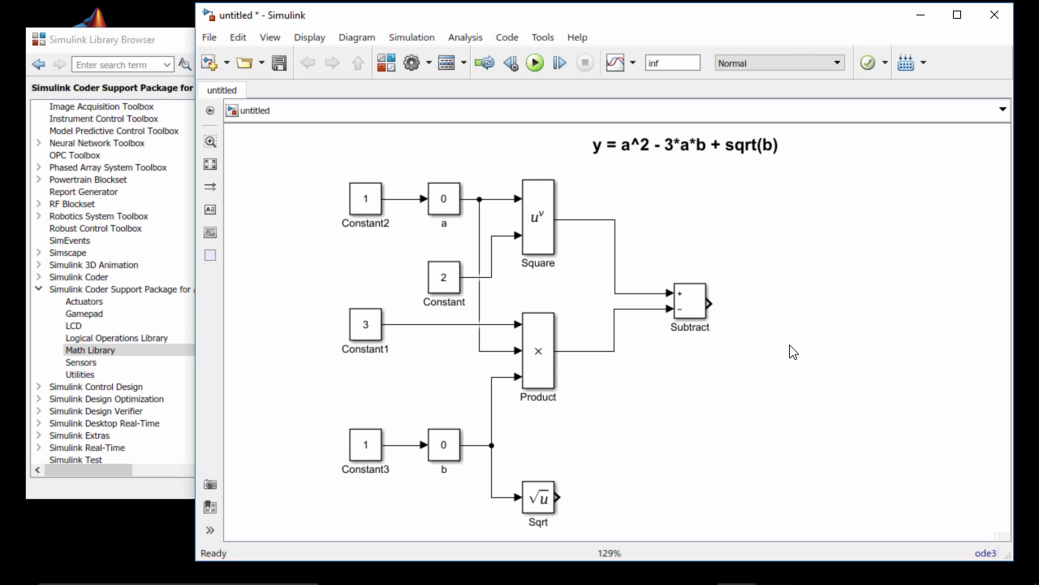
Step: Set the Subtract block's list of signs to +-+ and enlarge the block to space out its three inputs
{"action": "double_click", "coordinate": [690, 309]}
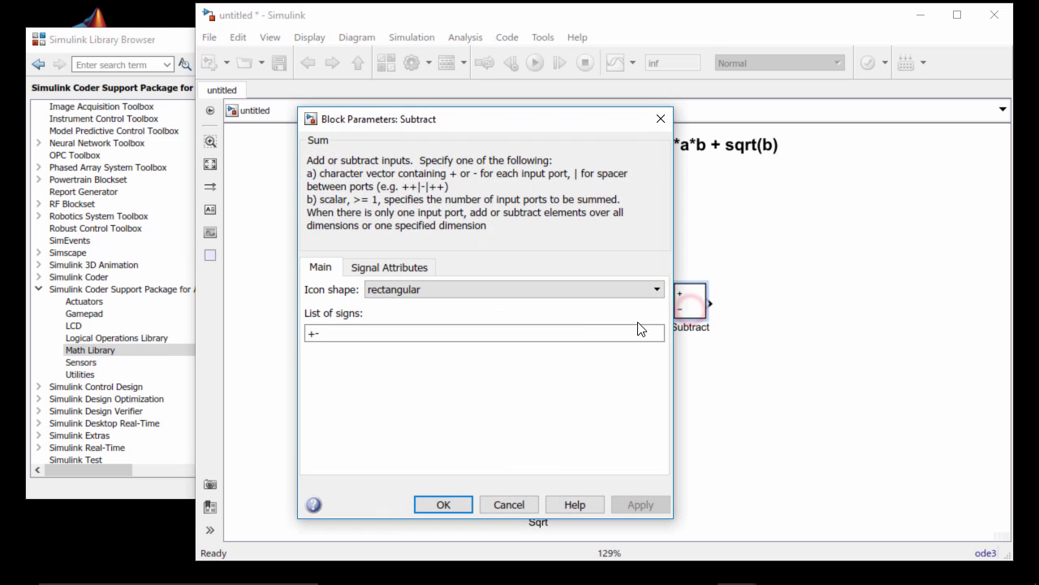
{"action": "left_click", "coordinate": [583, 332]}
{"action": "left_click", "coordinate": [584, 333]}
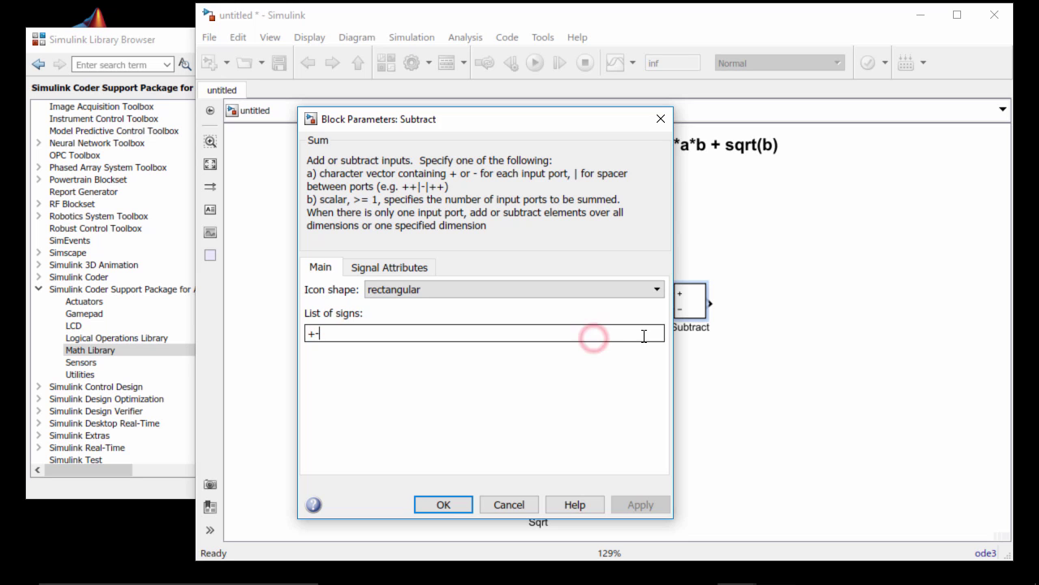
{"action": "type", "text": "+"}
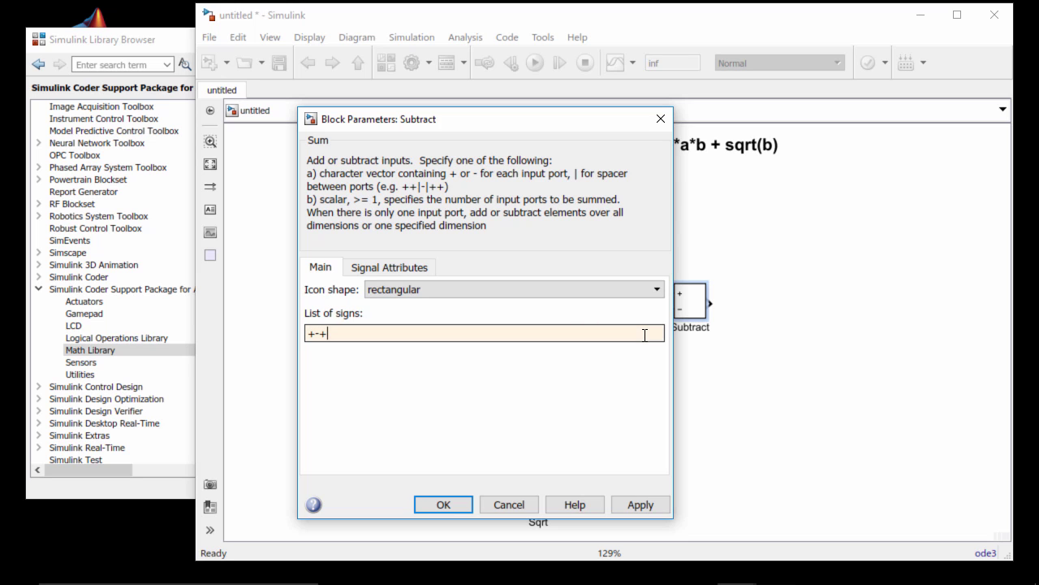
{"action": "left_click", "coordinate": [633, 504]}
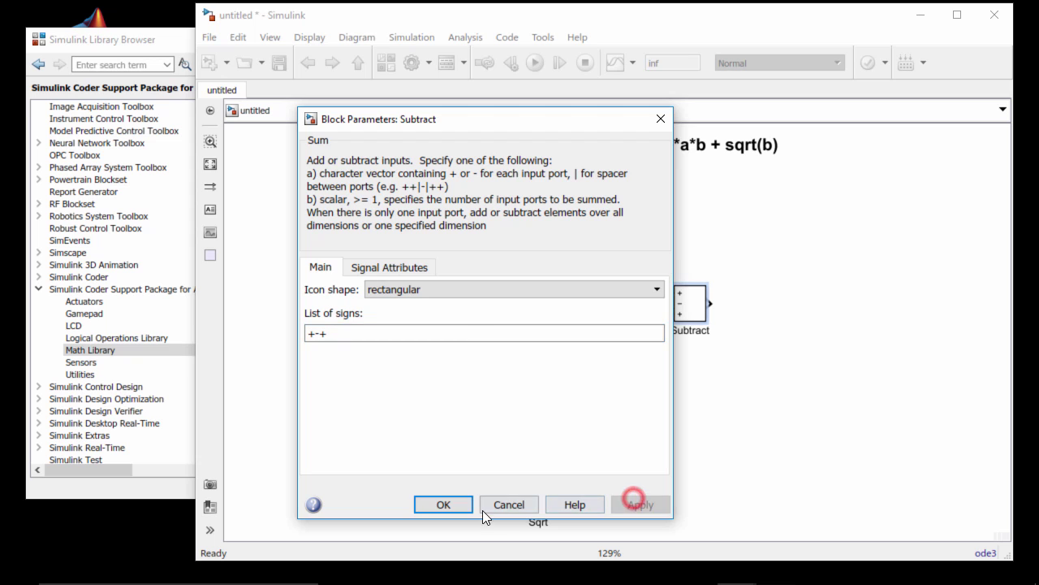
{"action": "left_click", "coordinate": [460, 504]}
{"action": "left_click_drag", "start_coordinate": [707, 322], "coordinate": [727, 342]}
{"action": "left_click", "coordinate": [700, 385]}
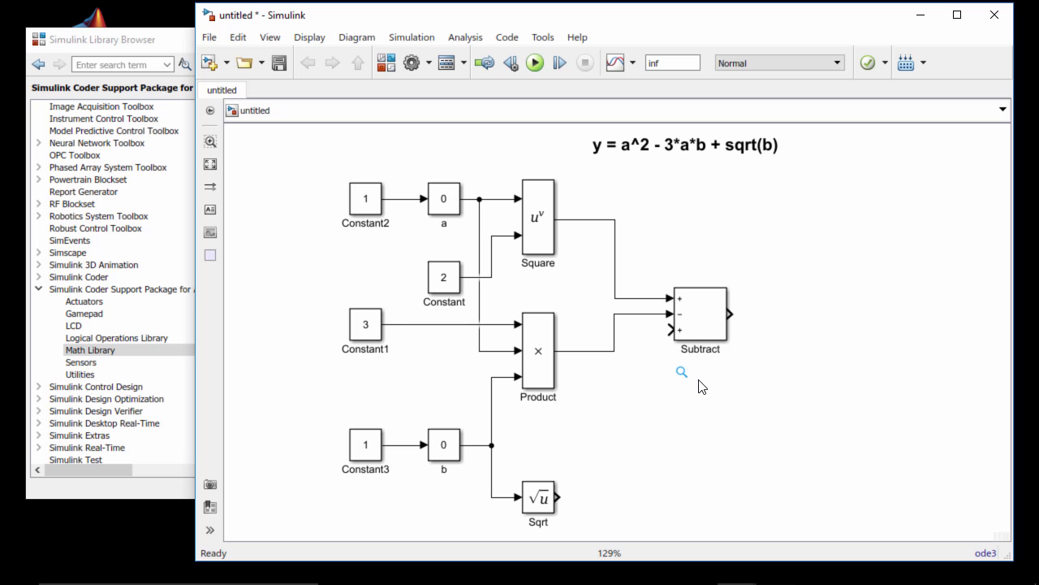
Step: Connect the Sqrt output to Subtract's third input and draw an open output line from Subtract
{"action": "left_click", "coordinate": [558, 497]}
{"action": "left_click_drag", "start_coordinate": [559, 497], "coordinate": [669, 329]}
{"action": "left_click_drag", "start_coordinate": [731, 314], "coordinate": [763, 314]}
{"action": "left_click", "coordinate": [789, 355]}
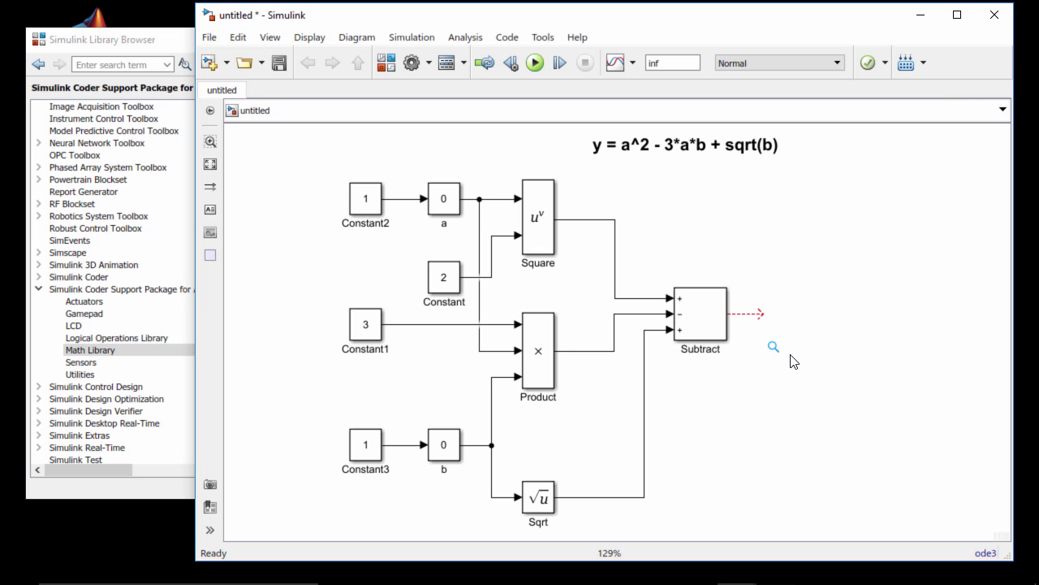
Step: Place a Gain block from the Math Library below Subtract with a gain of 3
{"action": "left_click", "coordinate": [556, 401]}
{"action": "left_click", "coordinate": [555, 410]}
{"action": "left_click", "coordinate": [167, 485]}
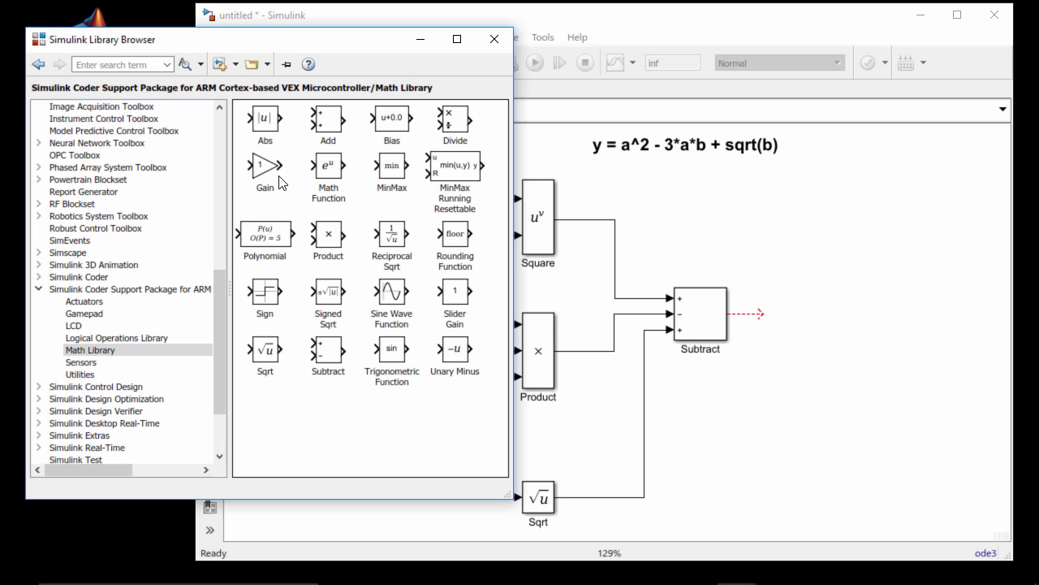
{"action": "left_click_drag", "start_coordinate": [268, 169], "coordinate": [714, 414]}
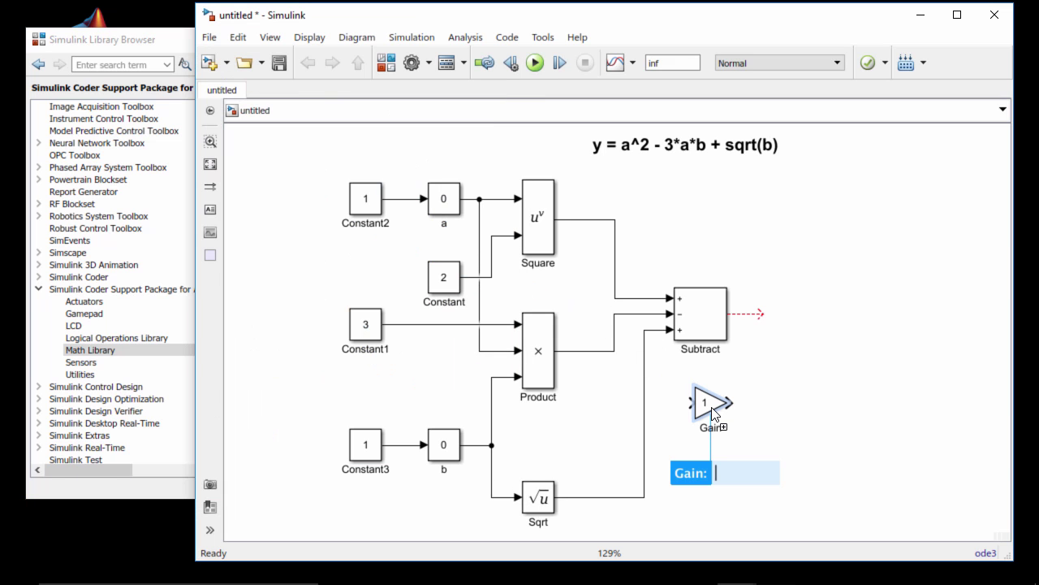
{"action": "type", "text": "3"}
{"action": "key", "text": "Return"}
{"action": "left_click", "coordinate": [779, 410]}
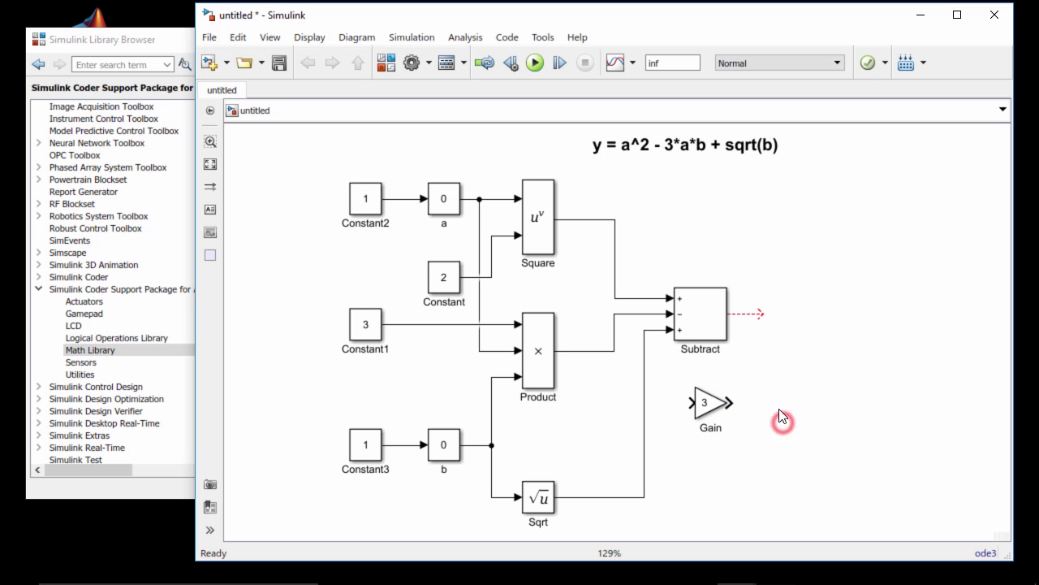
Step: Delete the three signal lines entering the Product block
{"action": "left_click", "coordinate": [508, 324]}
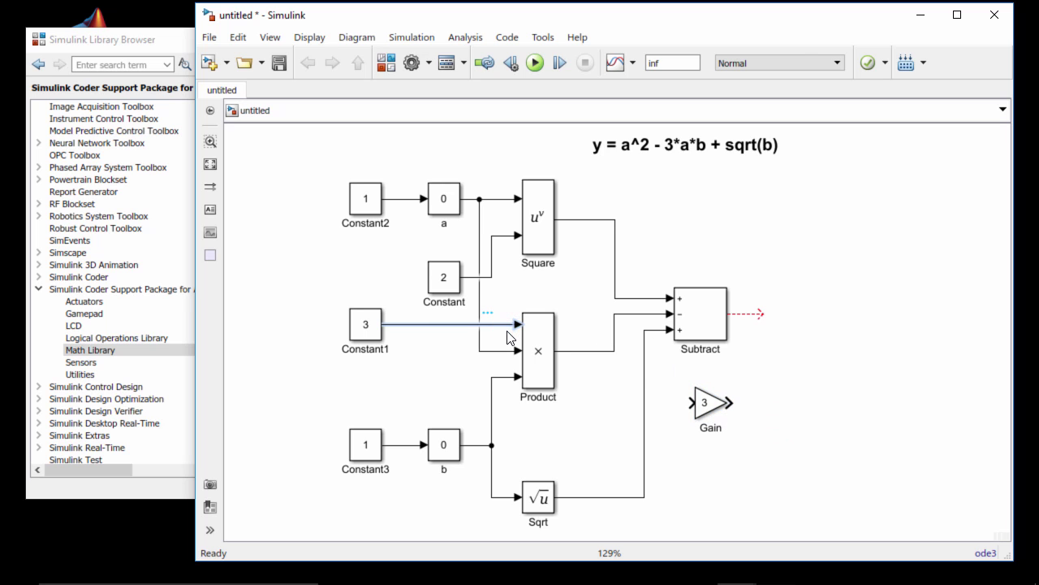
{"action": "key", "text": "Delete"}
{"action": "left_click", "coordinate": [507, 351]}
{"action": "key", "text": "Delete"}
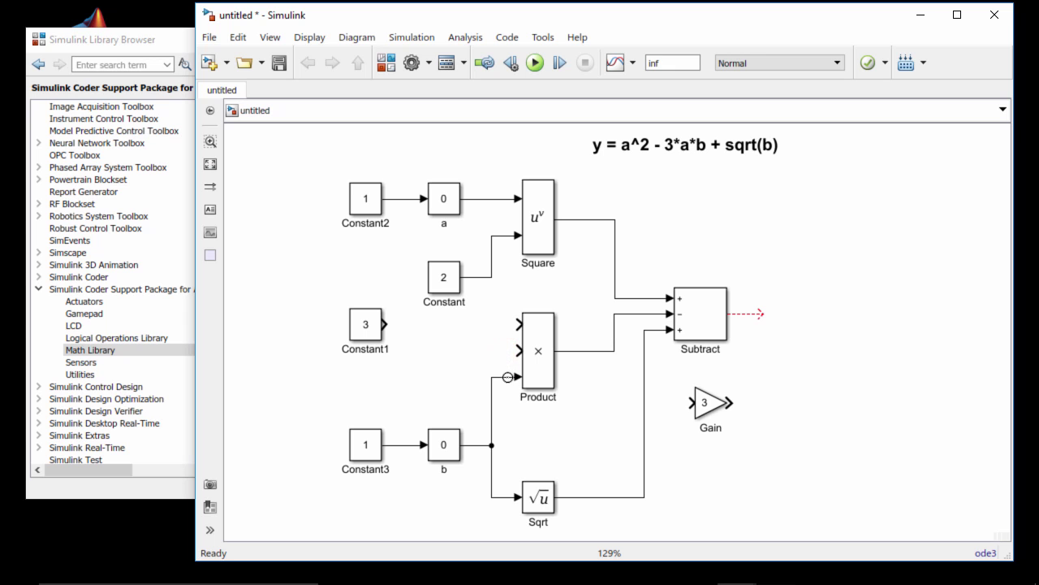
{"action": "left_click", "coordinate": [507, 377]}
{"action": "key", "text": "Delete"}
Step: Set the Product block's number of inputs to 2 and delete the Constant1 block holding 3
{"action": "double_click", "coordinate": [531, 374]}
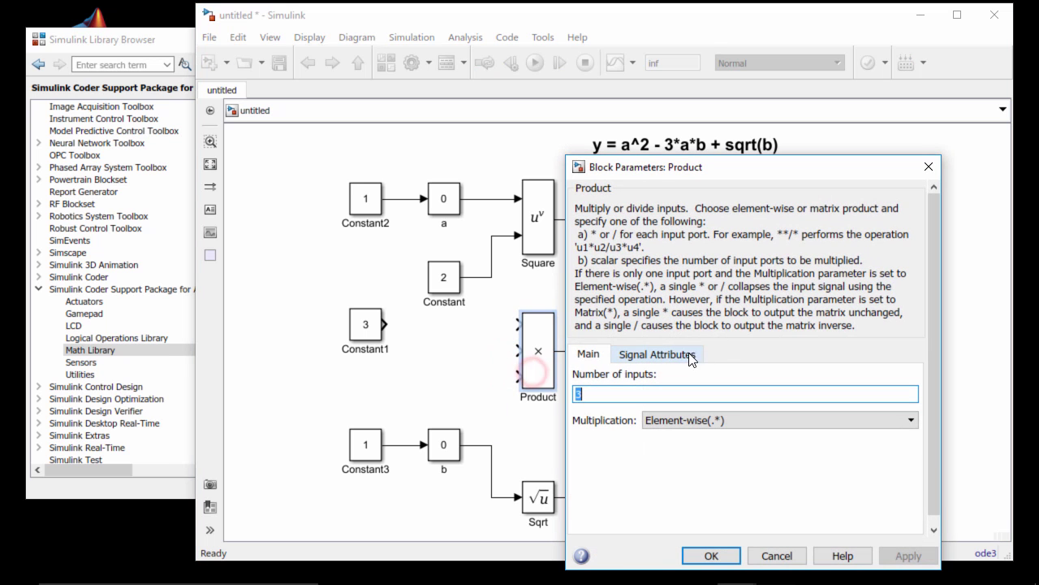
{"action": "type", "text": "2"}
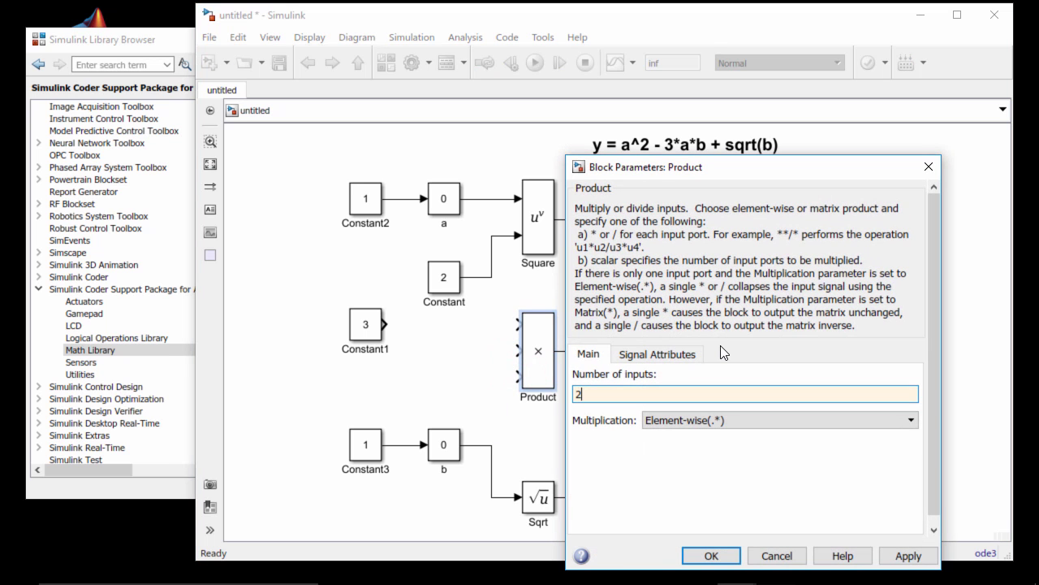
{"action": "left_click", "coordinate": [705, 555]}
{"action": "left_click", "coordinate": [378, 329]}
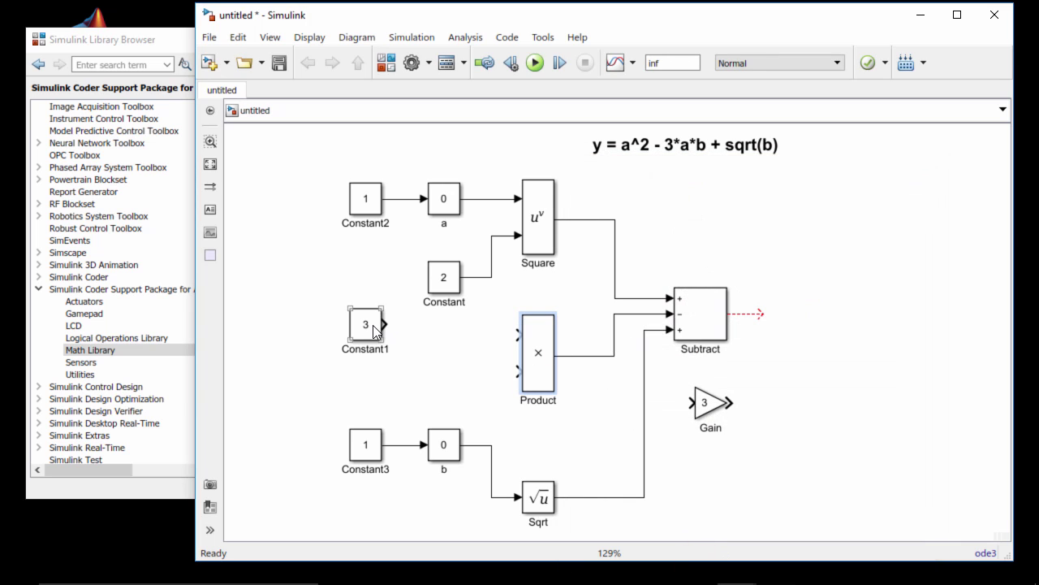
{"action": "key", "text": "Delete"}
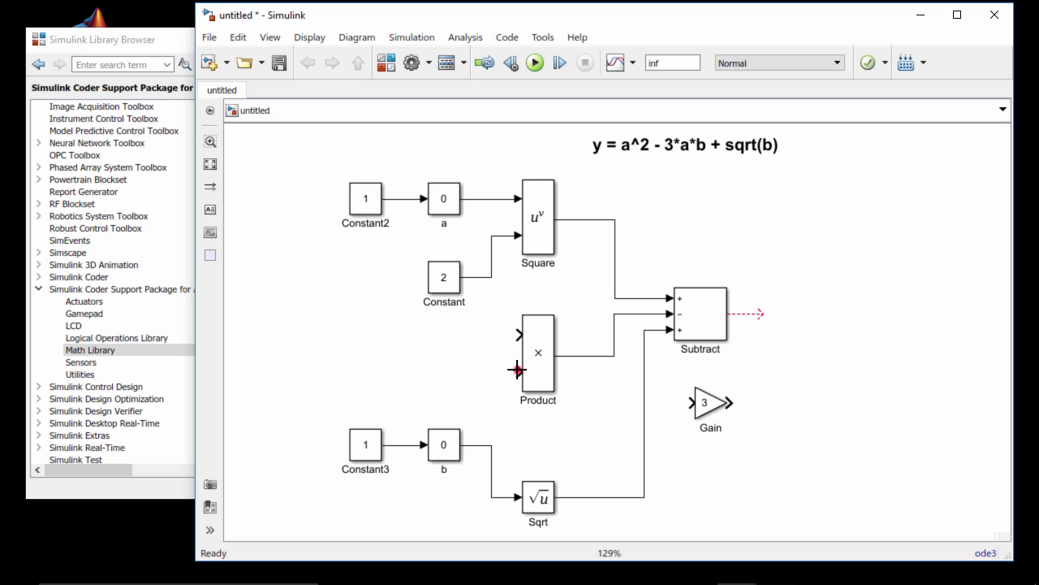
Step: Connect Product's lower input to a branch of b's signal and its upper input to a branch of a's signal
{"action": "left_click_drag", "start_coordinate": [519, 371], "coordinate": [475, 445]}
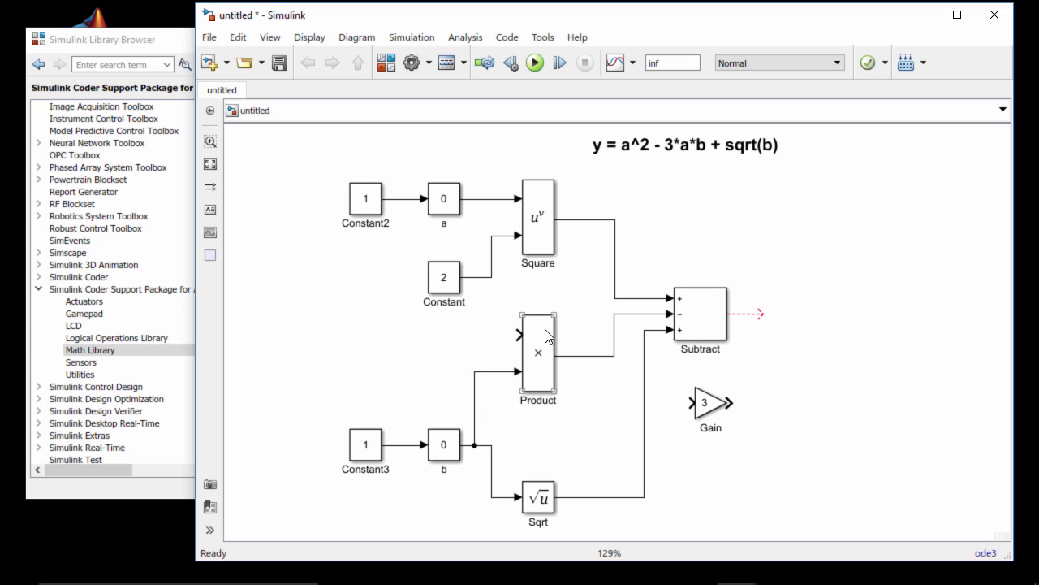
{"action": "left_click", "coordinate": [515, 336]}
{"action": "left_click_drag", "start_coordinate": [515, 335], "coordinate": [471, 198]}
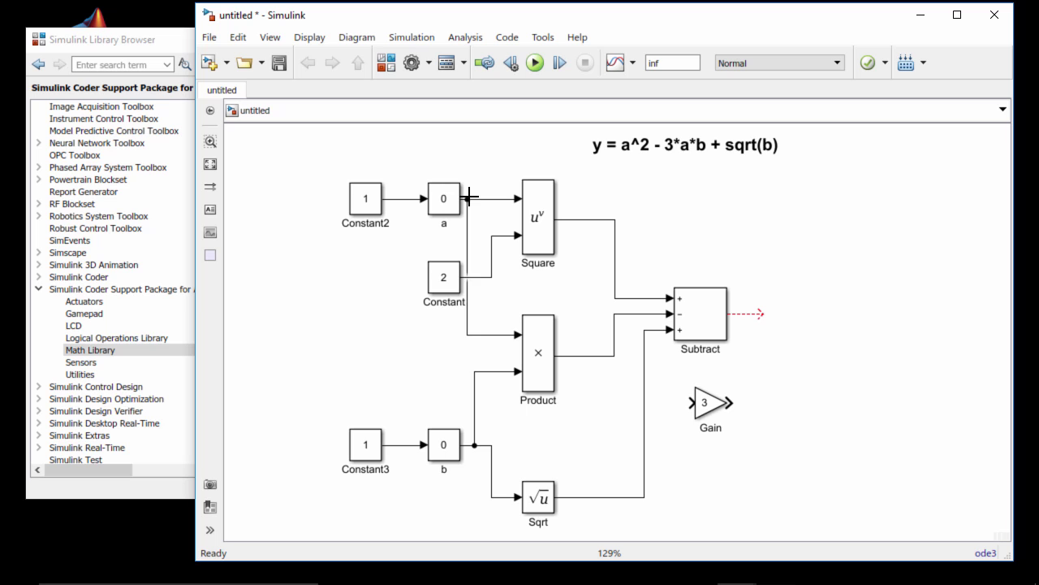
{"action": "left_click", "coordinate": [830, 412]}
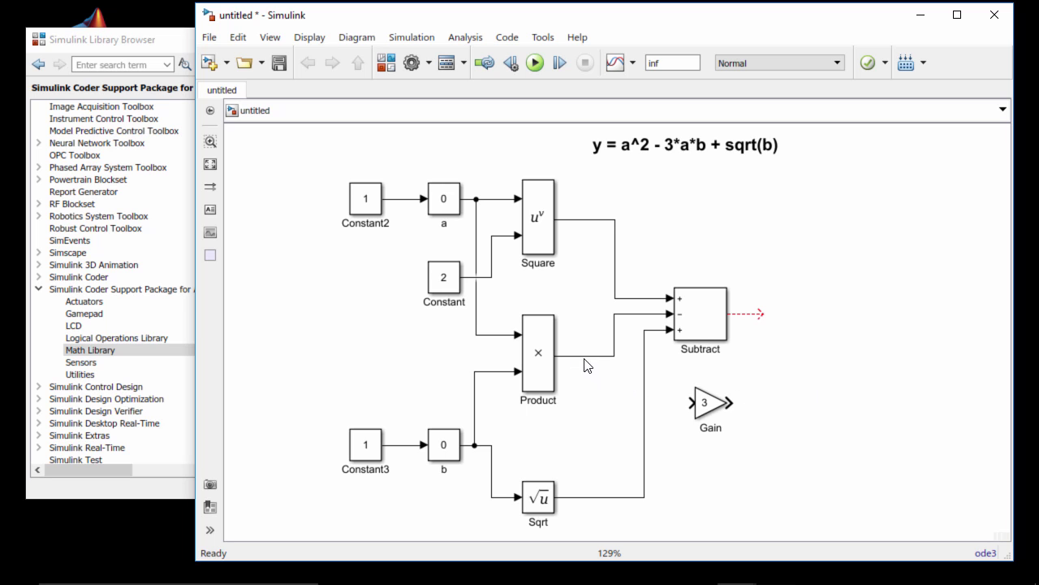
Step: Insert the Gain block into the line between Product and Subtract
{"action": "left_click", "coordinate": [709, 404]}
{"action": "left_click_drag", "start_coordinate": [709, 404], "coordinate": [588, 364]}
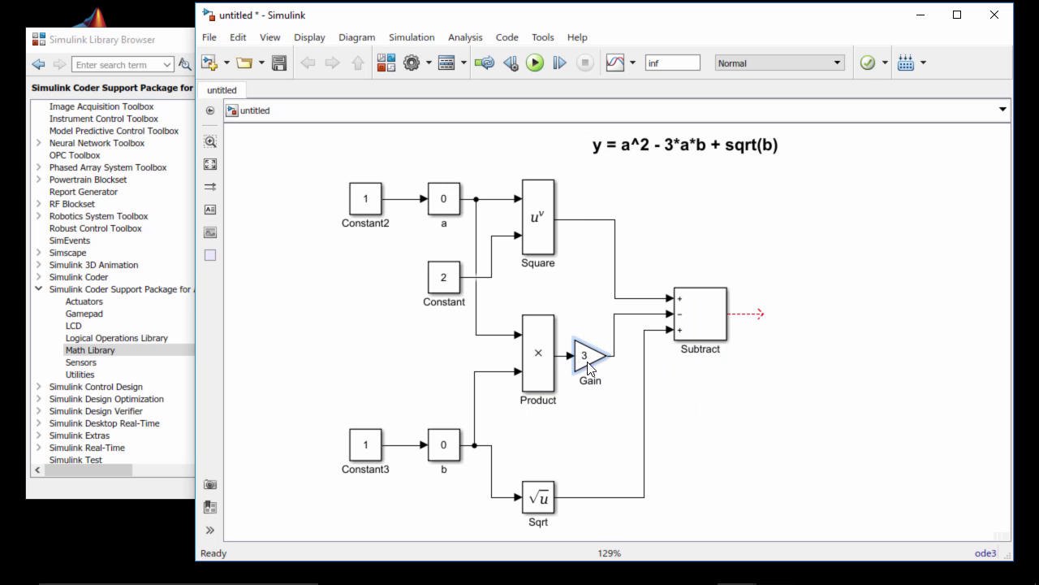
{"action": "left_click", "coordinate": [594, 391]}
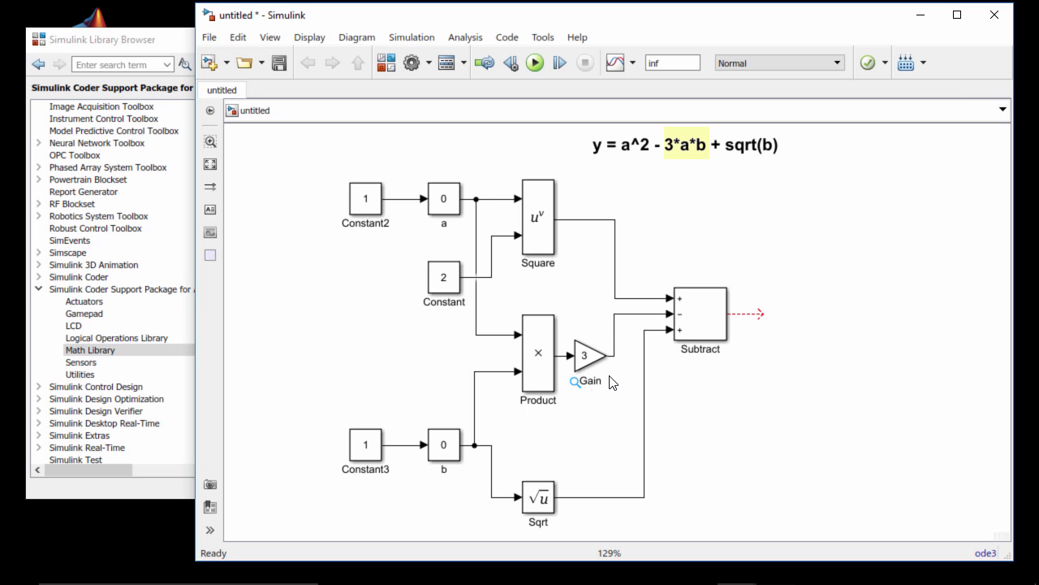
{"action": "left_click", "coordinate": [735, 396]}
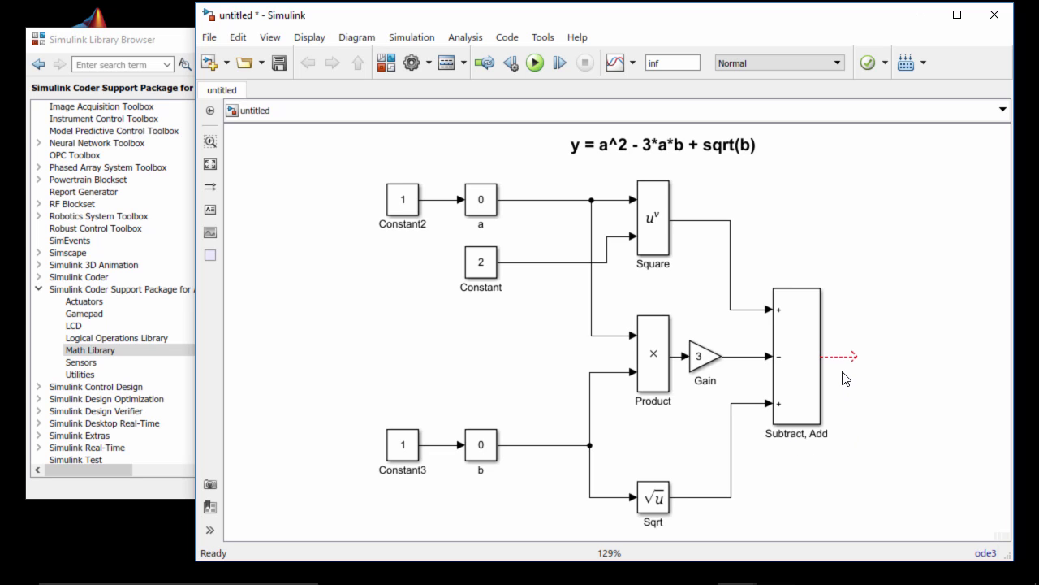
Step: Add a Display block from the Utilities library and attach it to the open output line of Subtract, Add
{"action": "left_click", "coordinate": [110, 375]}
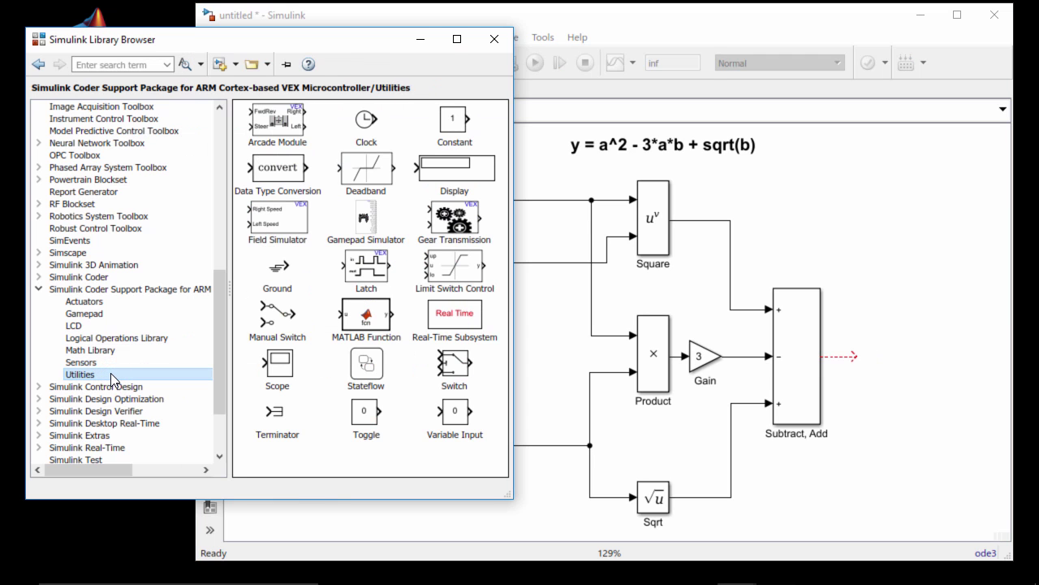
{"action": "left_click", "coordinate": [450, 170]}
{"action": "left_click_drag", "start_coordinate": [451, 170], "coordinate": [878, 354]}
{"action": "left_click", "coordinate": [852, 355]}
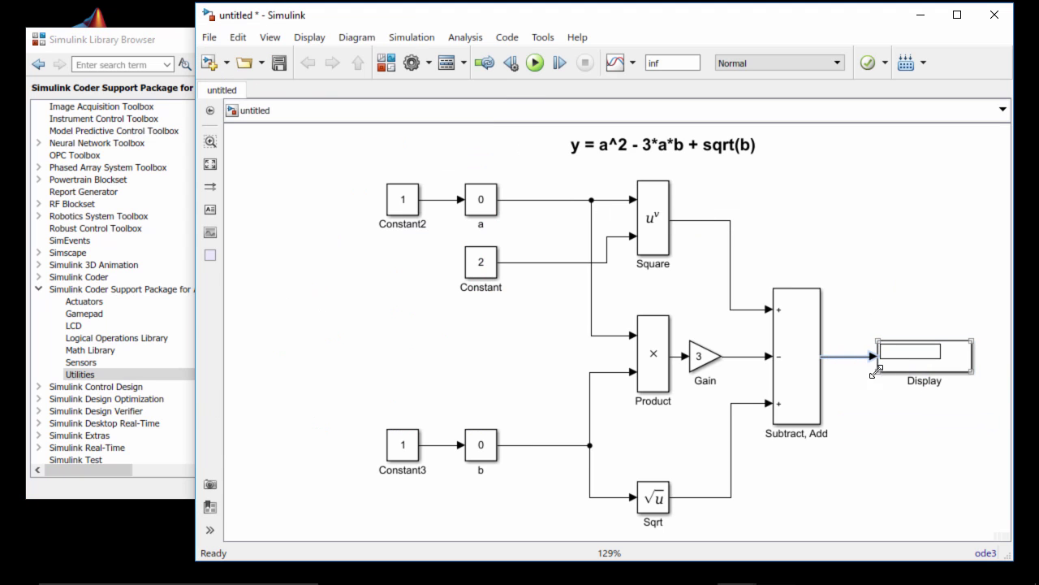
{"action": "left_click", "coordinate": [874, 390]}
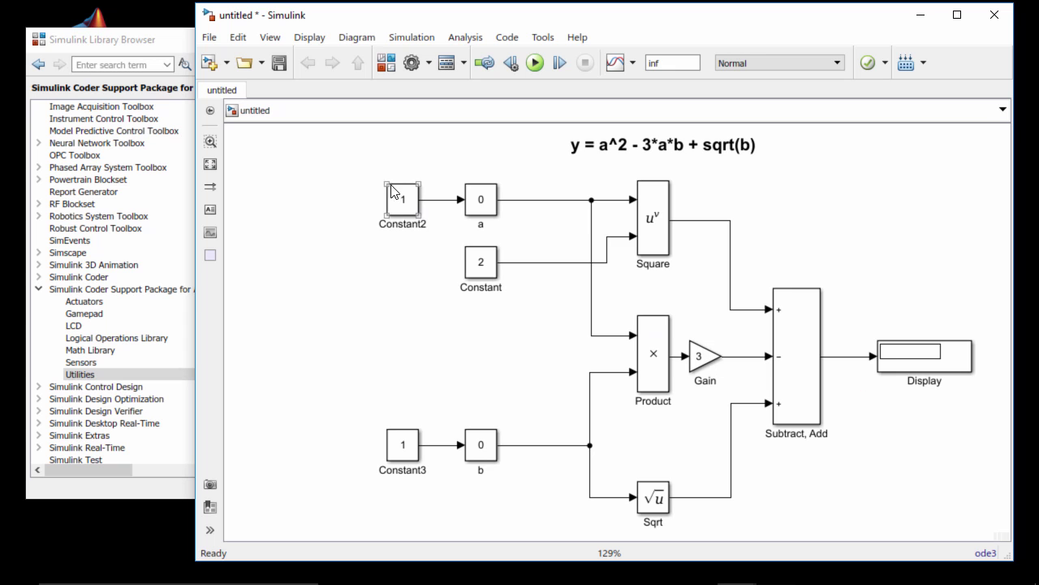
Step: Save the model as AlgebraicEqn in the MATLAB folder
{"action": "left_click", "coordinate": [279, 70]}
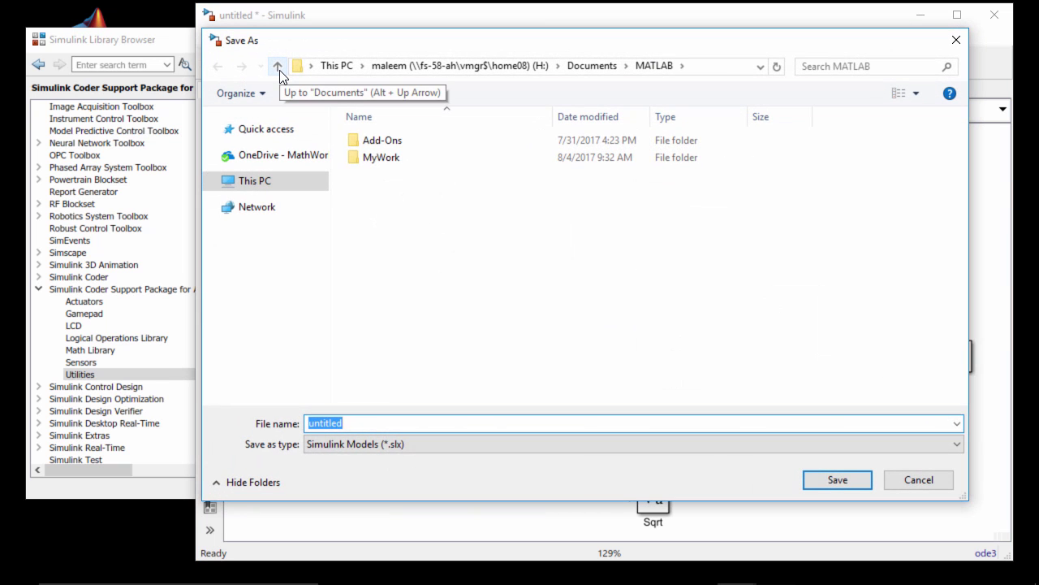
{"action": "type", "text": "AlgebraicEqn"}
{"action": "key", "text": "Return"}
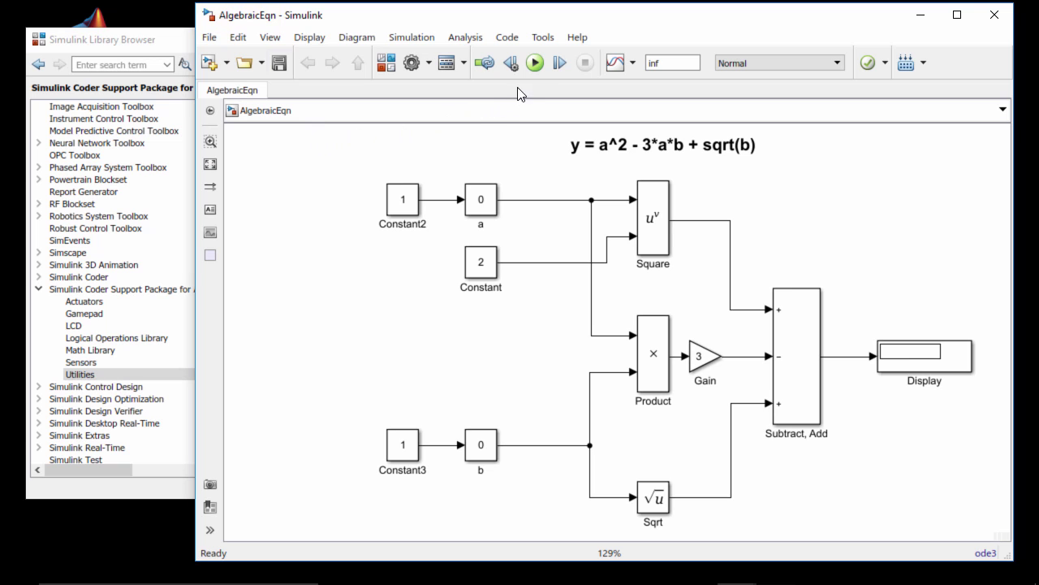
Step: Run the simulation and open the slider dialogs of variables a and b
{"action": "left_click", "coordinate": [535, 63]}
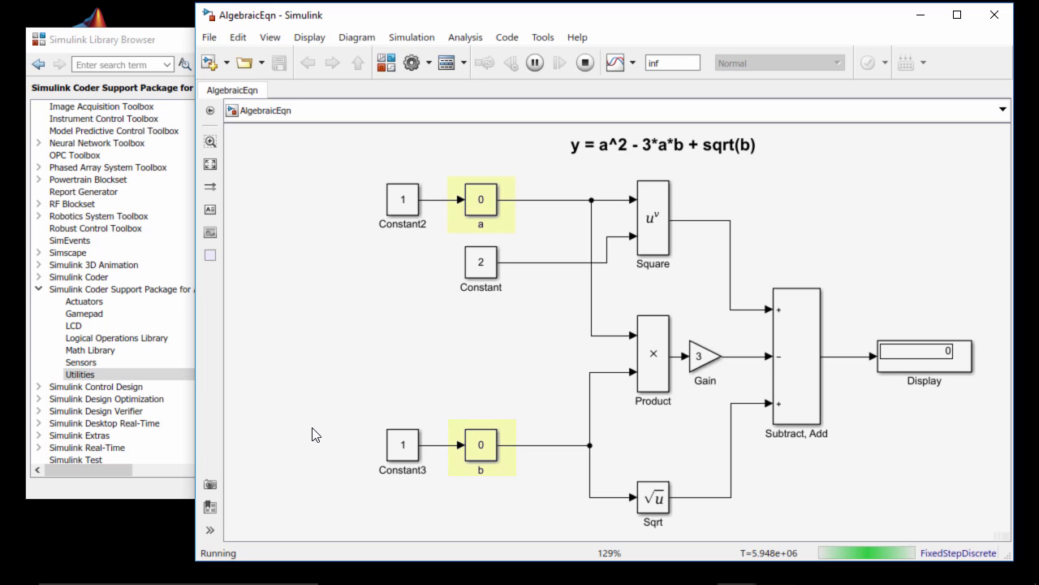
{"action": "left_click", "coordinate": [481, 200]}
{"action": "double_click", "coordinate": [481, 200]}
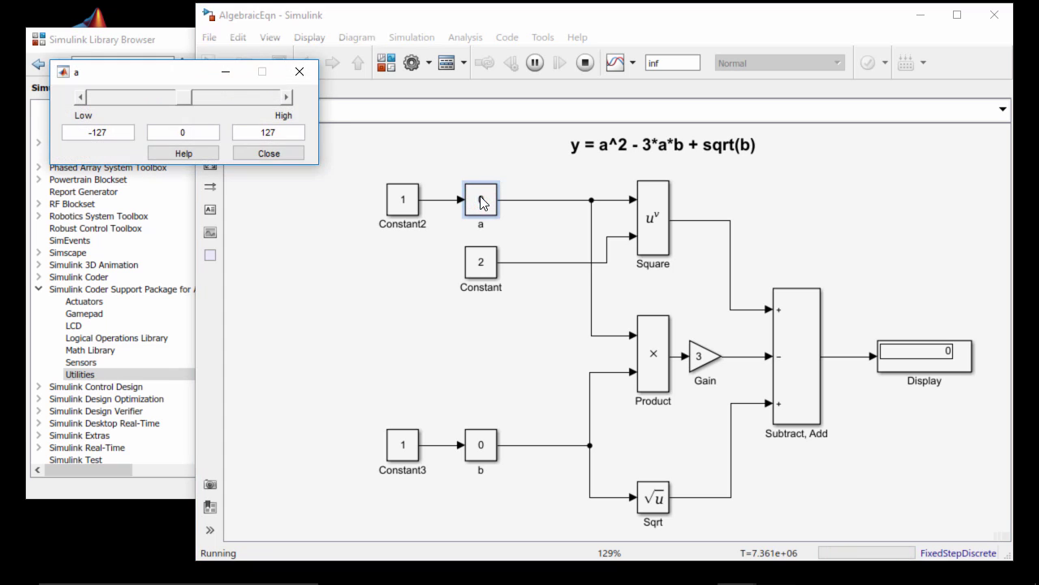
{"action": "left_click", "coordinate": [482, 445]}
{"action": "double_click", "coordinate": [482, 444]}
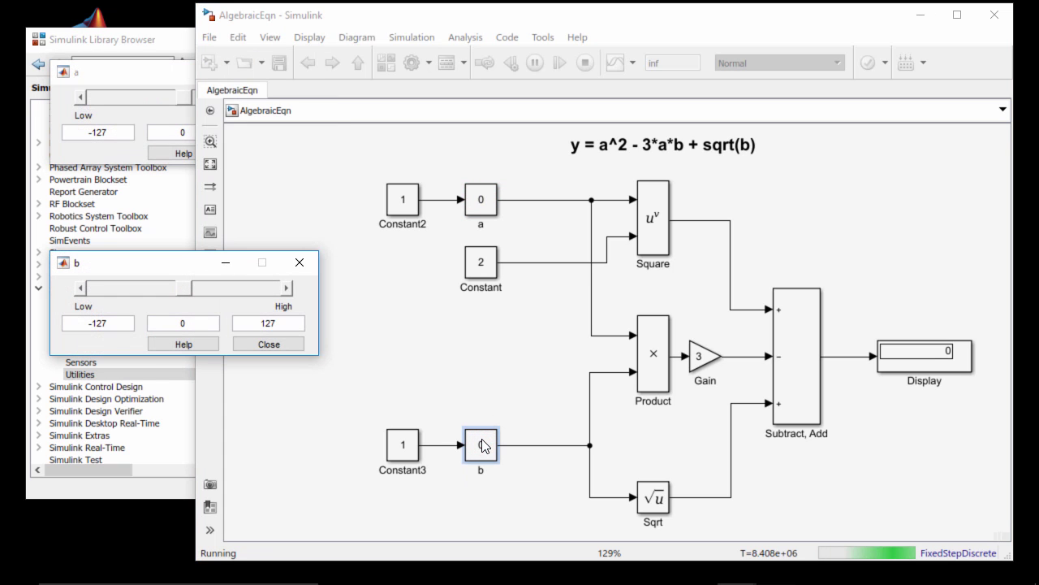
Step: Narrow the model window to make room for the two slider dialogs and minimize the Library Browser
{"action": "left_click_drag", "start_coordinate": [195, 431], "coordinate": [327, 406]}
{"action": "left_click", "coordinate": [421, 400]}
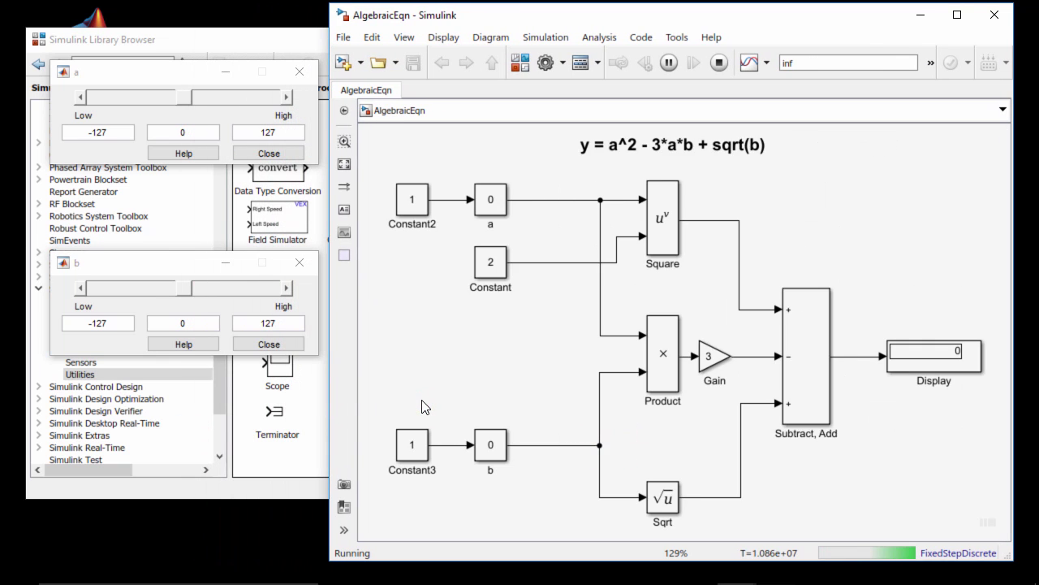
{"action": "left_click", "coordinate": [290, 41]}
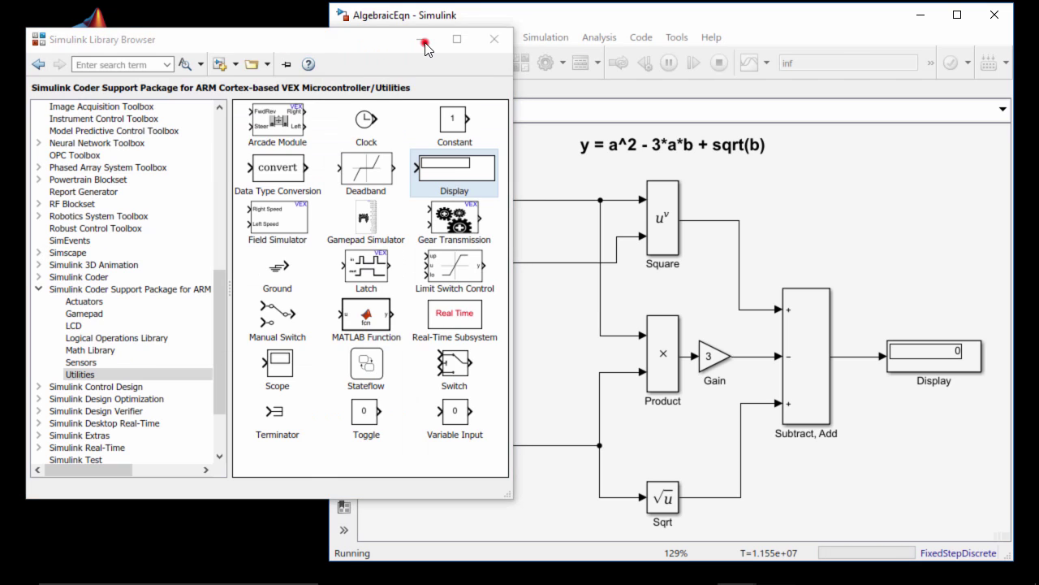
{"action": "left_click", "coordinate": [422, 38]}
{"action": "left_click", "coordinate": [375, 163]}
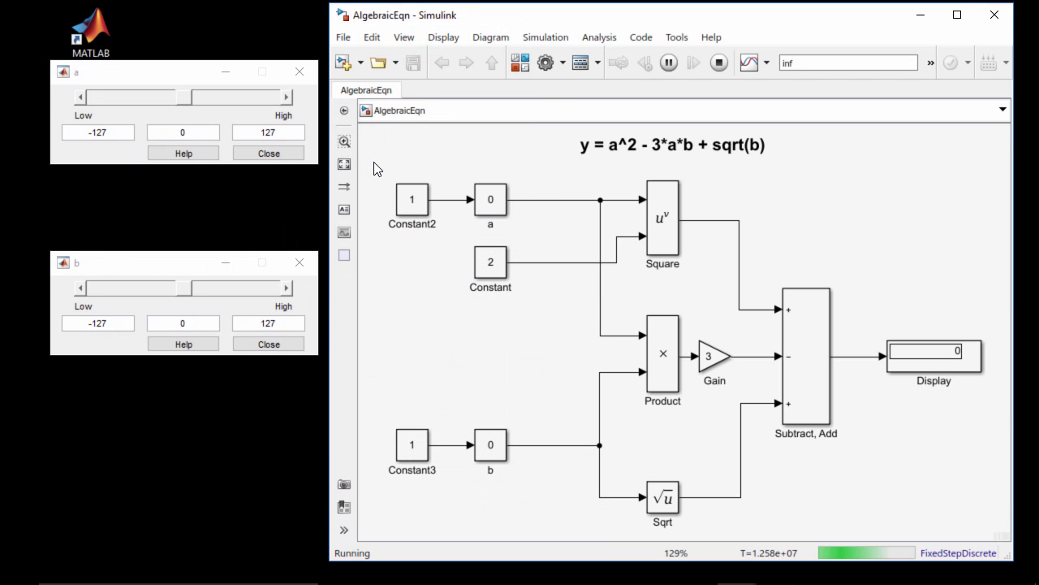
Step: Raise variable a to 5.08 and variable b to 2.54 with their sliders while the simulation runs
{"action": "left_click", "coordinate": [308, 101]}
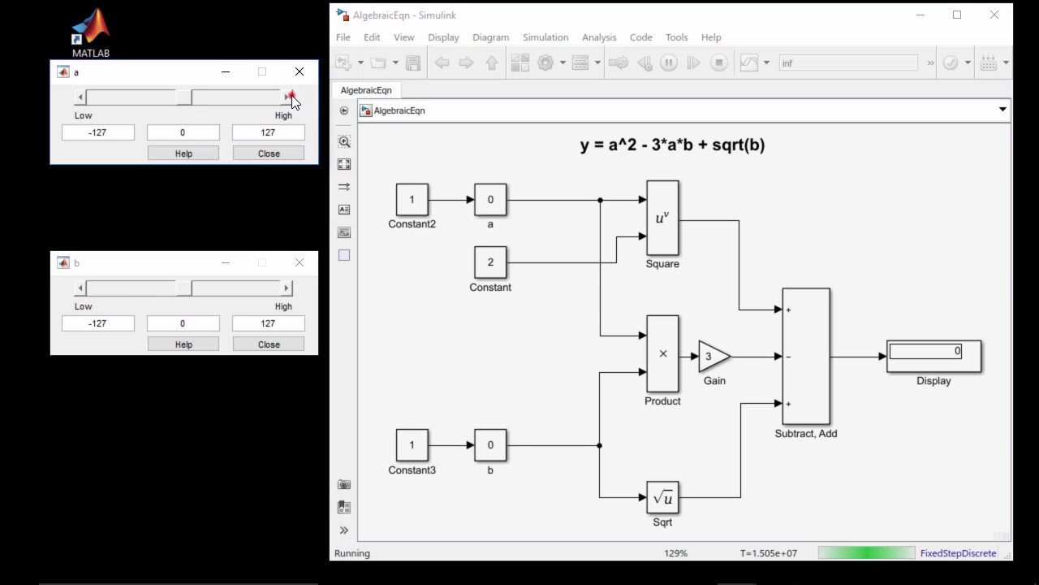
{"action": "left_click", "coordinate": [289, 97]}
{"action": "left_click", "coordinate": [290, 96]}
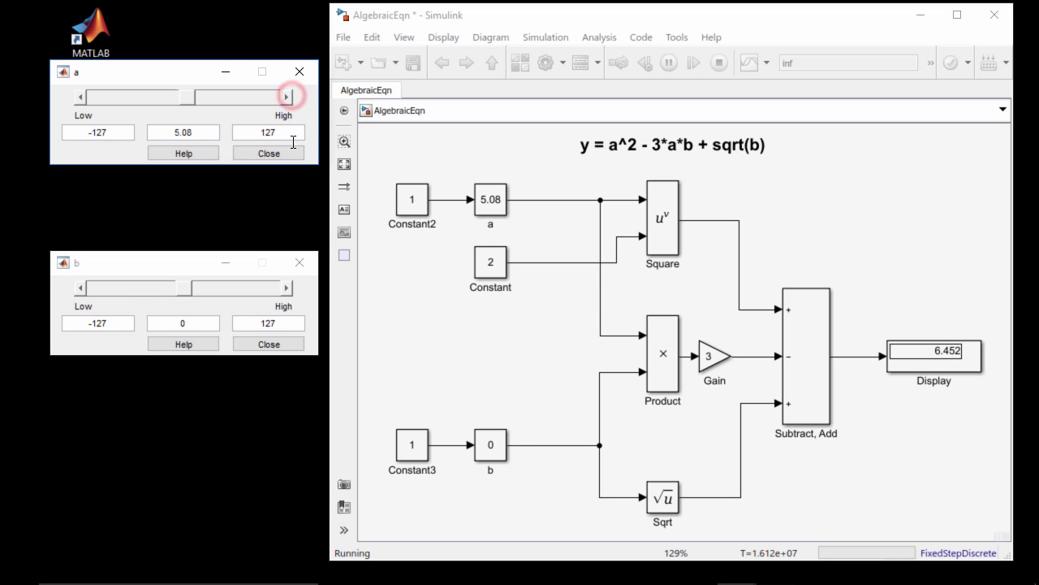
{"action": "left_click", "coordinate": [287, 290]}
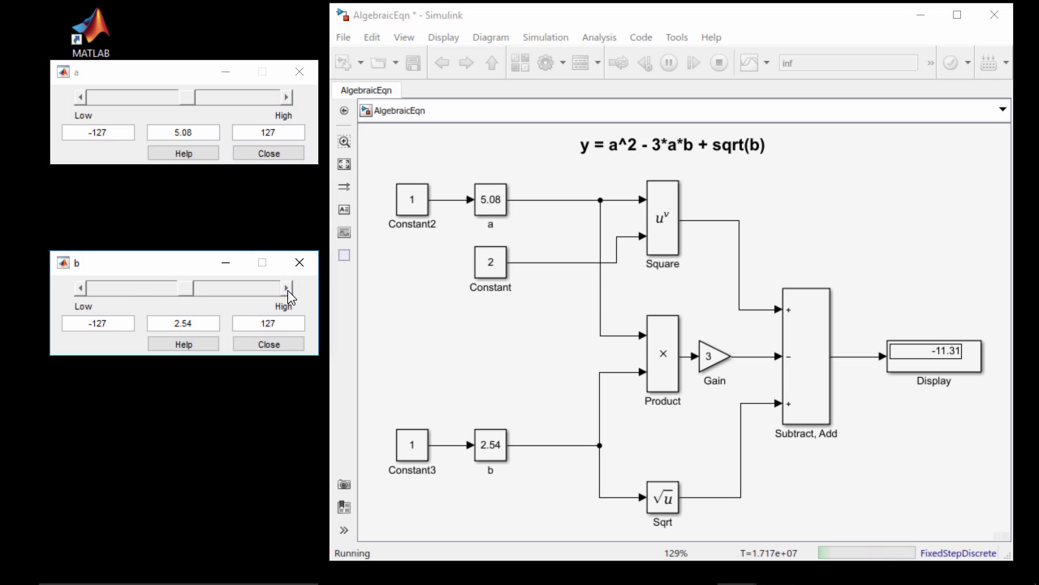
Step: Raise variable b to 10.16 with its slider and stop the simulation
{"action": "left_click", "coordinate": [288, 290]}
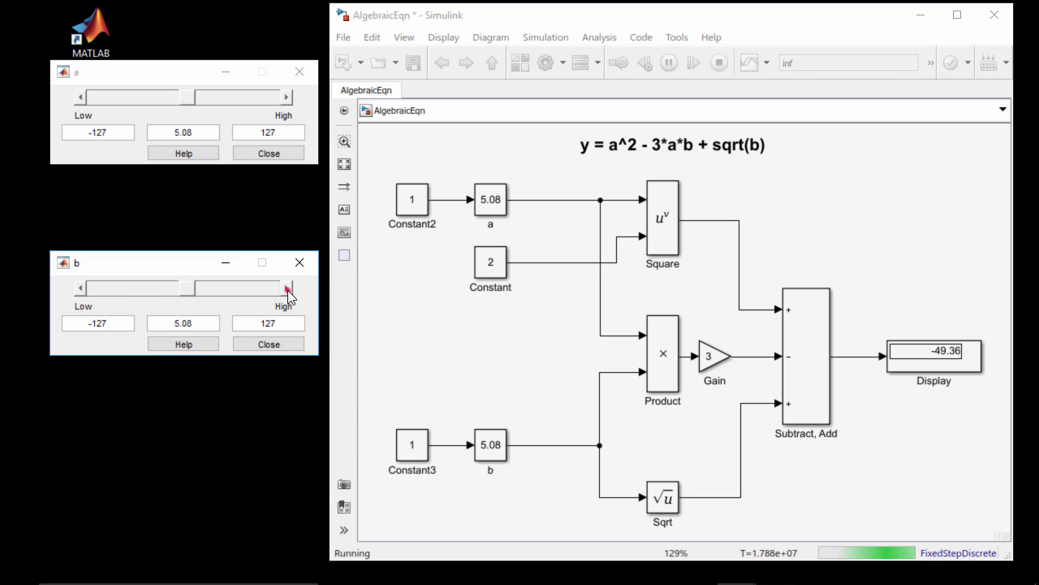
{"action": "left_click", "coordinate": [288, 290]}
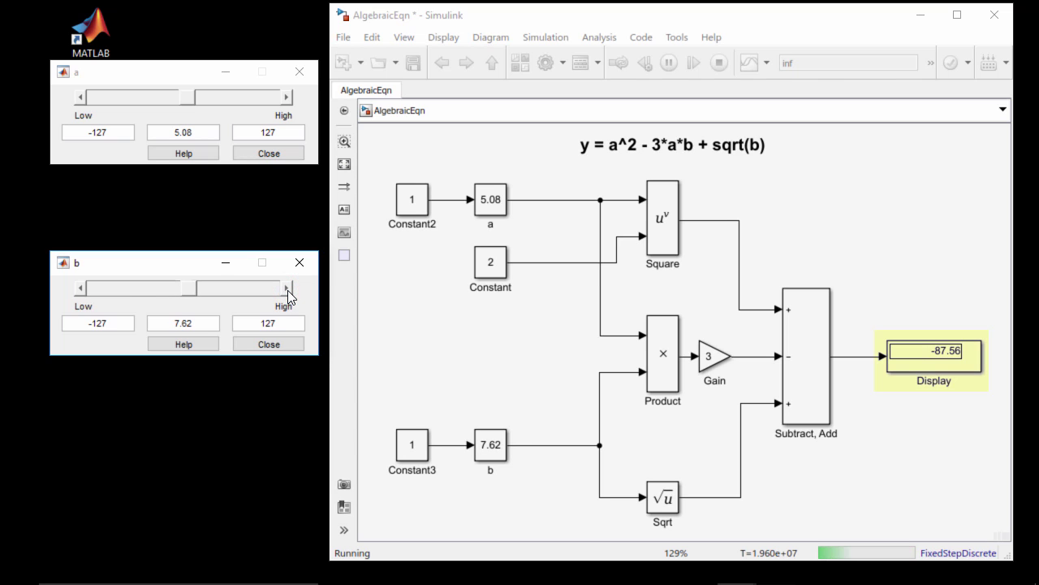
{"action": "left_click", "coordinate": [288, 290]}
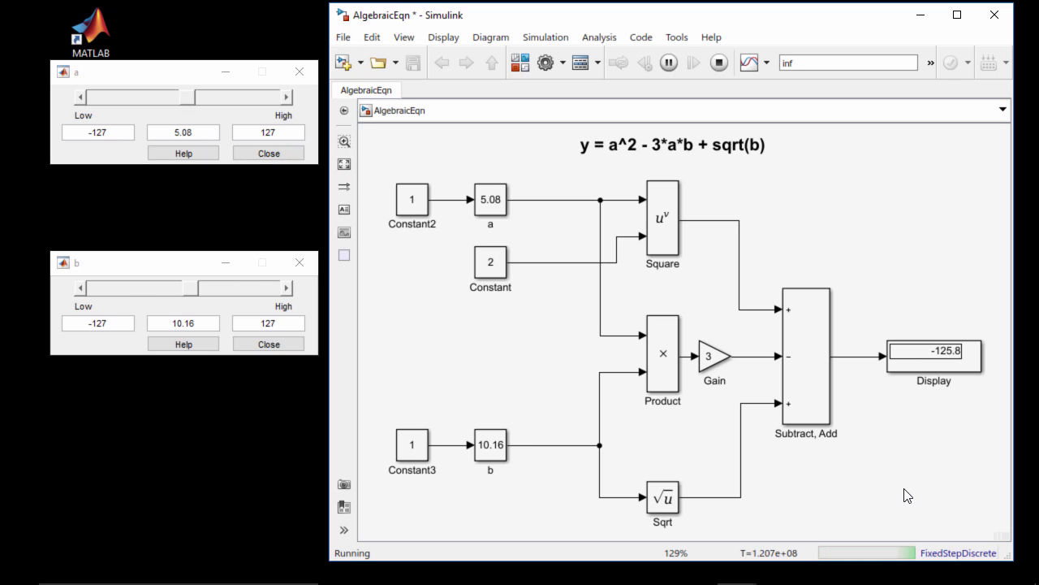
{"action": "left_click", "coordinate": [718, 63]}
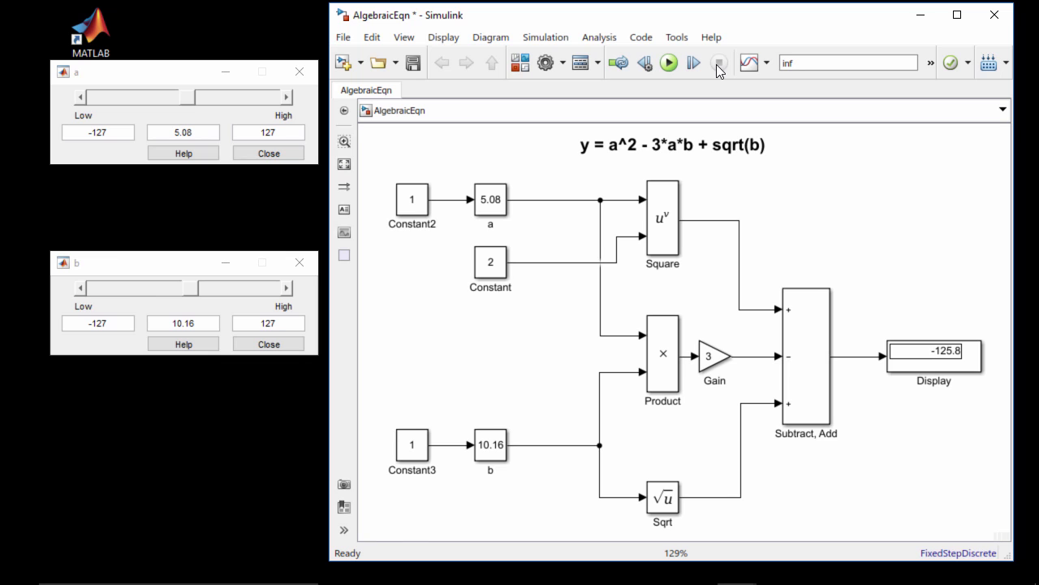
Step: Save the AlgebraicEqn model and close both slider dialogs and the model window
{"action": "left_click", "coordinate": [413, 63]}
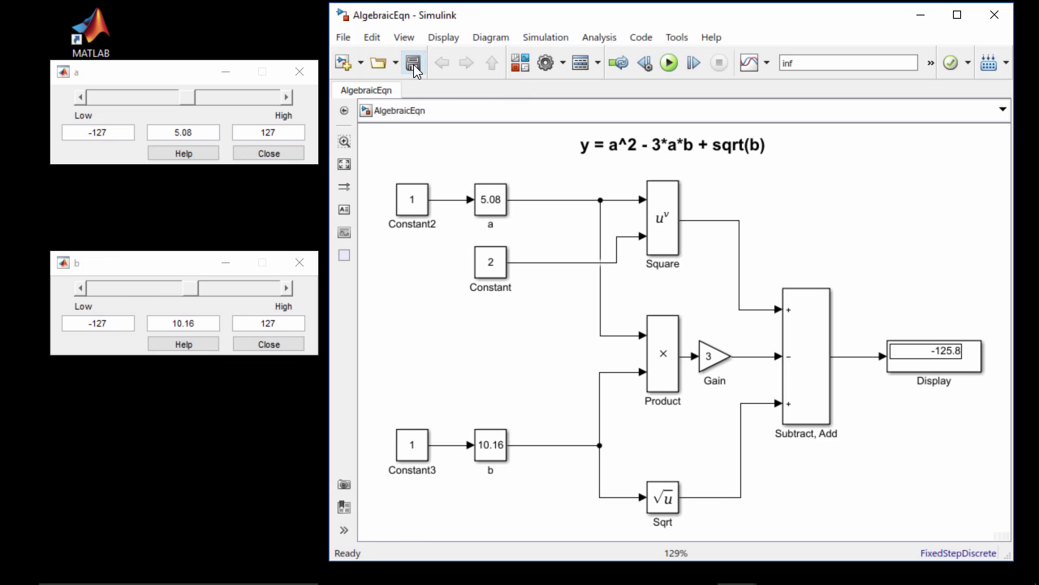
{"action": "left_click", "coordinate": [300, 71]}
{"action": "left_click", "coordinate": [301, 262]}
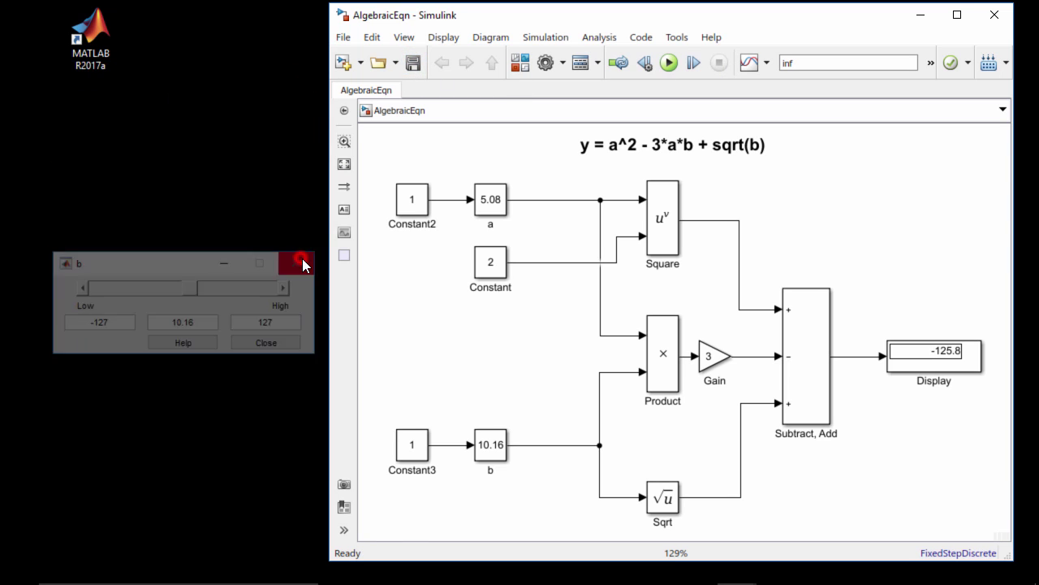
{"action": "left_click", "coordinate": [992, 18]}
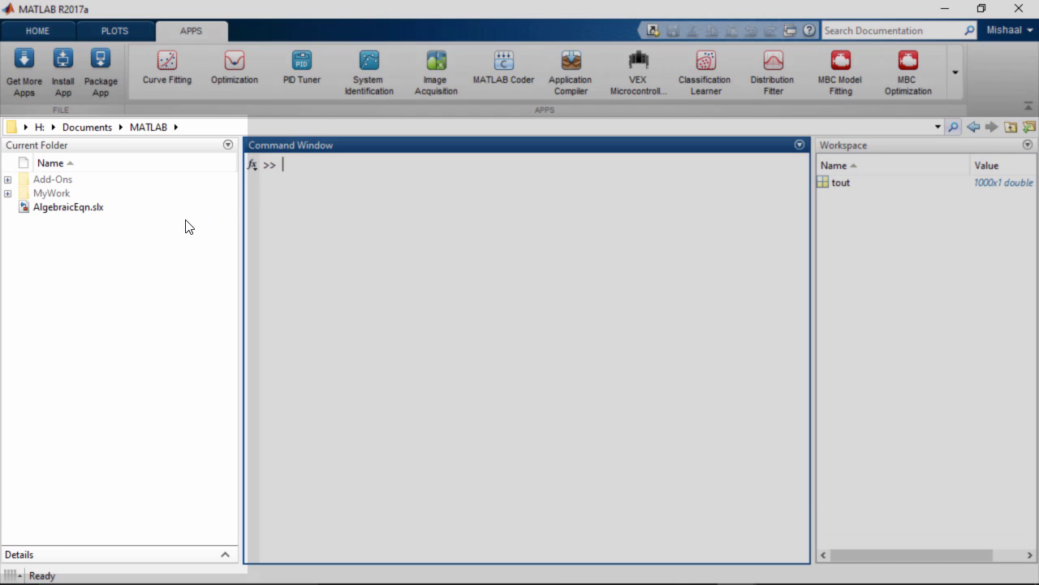
Step: Reopen AlgebraicEqn.slx from MATLAB's current folder to view the saved model, and close it again
{"action": "left_click", "coordinate": [185, 226]}
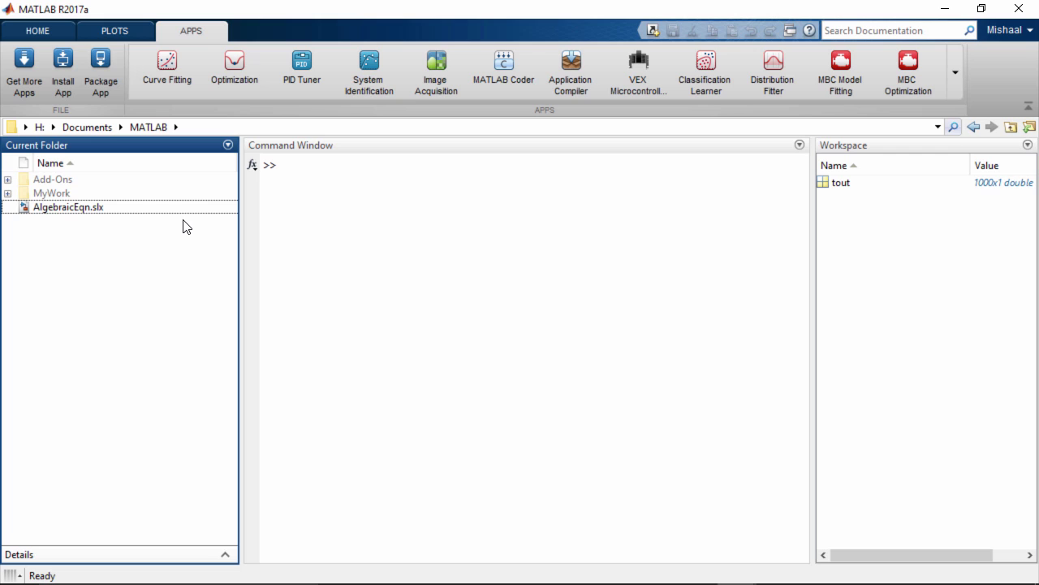
{"action": "double_click", "coordinate": [112, 209]}
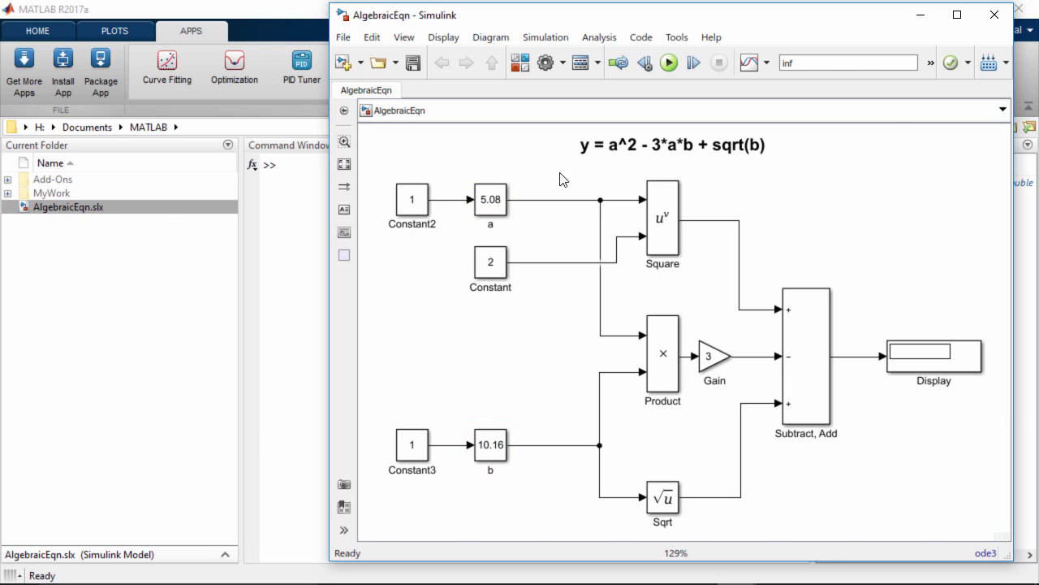
{"action": "left_click", "coordinate": [994, 15]}
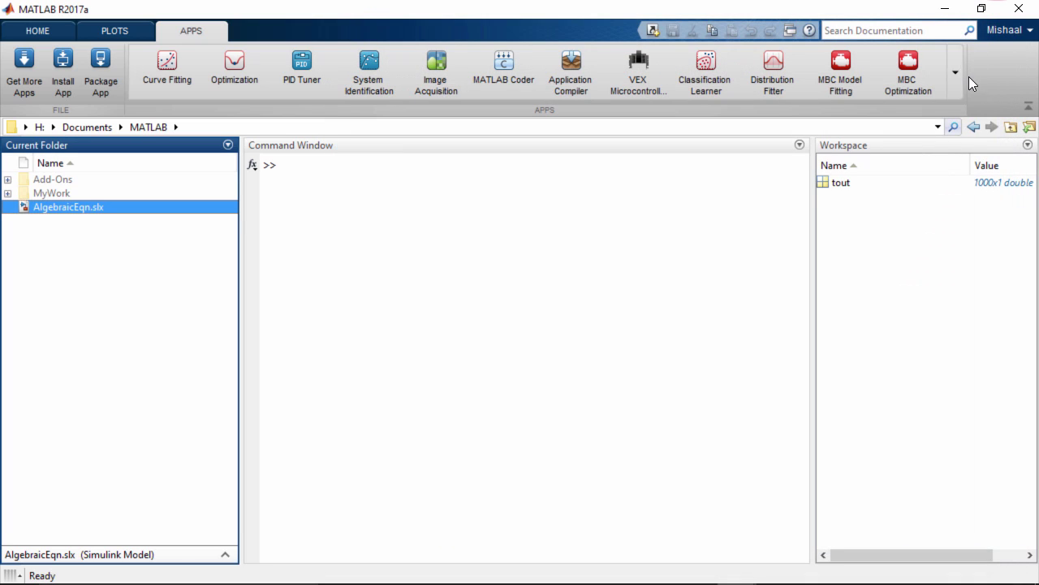
{"action": "left_click", "coordinate": [939, 128]}
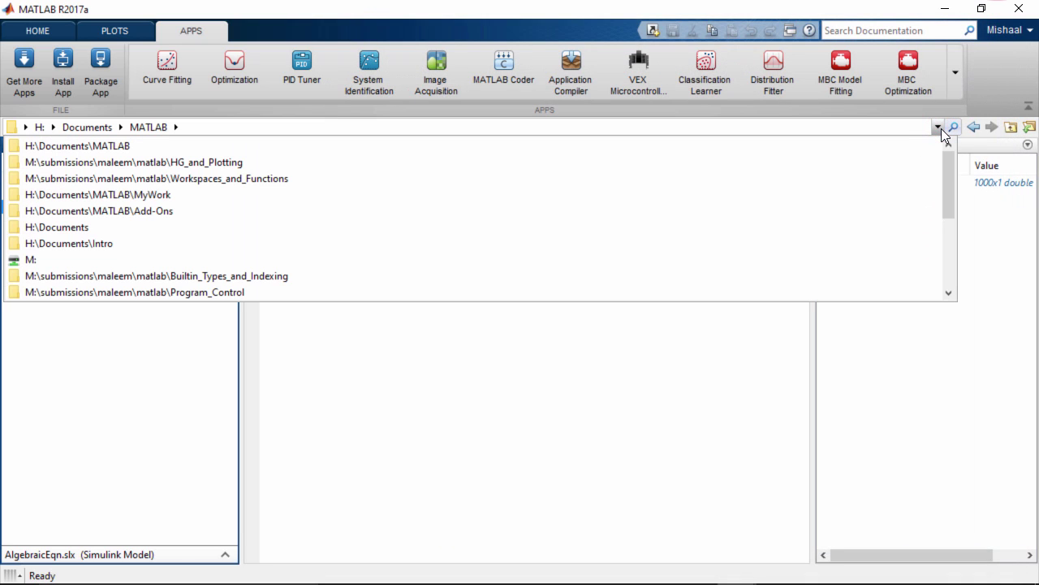
{"action": "left_click", "coordinate": [940, 128]}
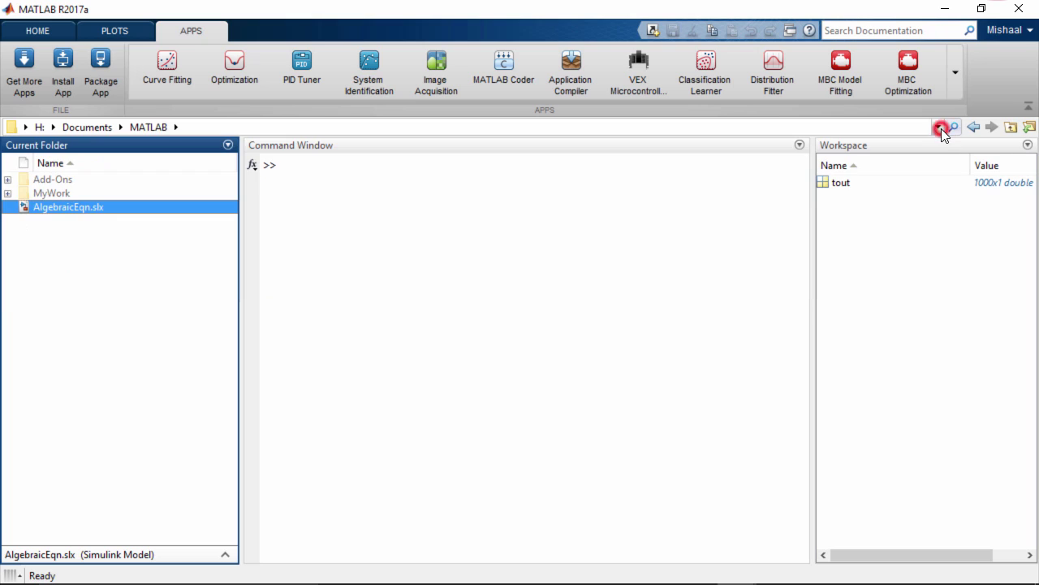
{"action": "left_click", "coordinate": [63, 268]}
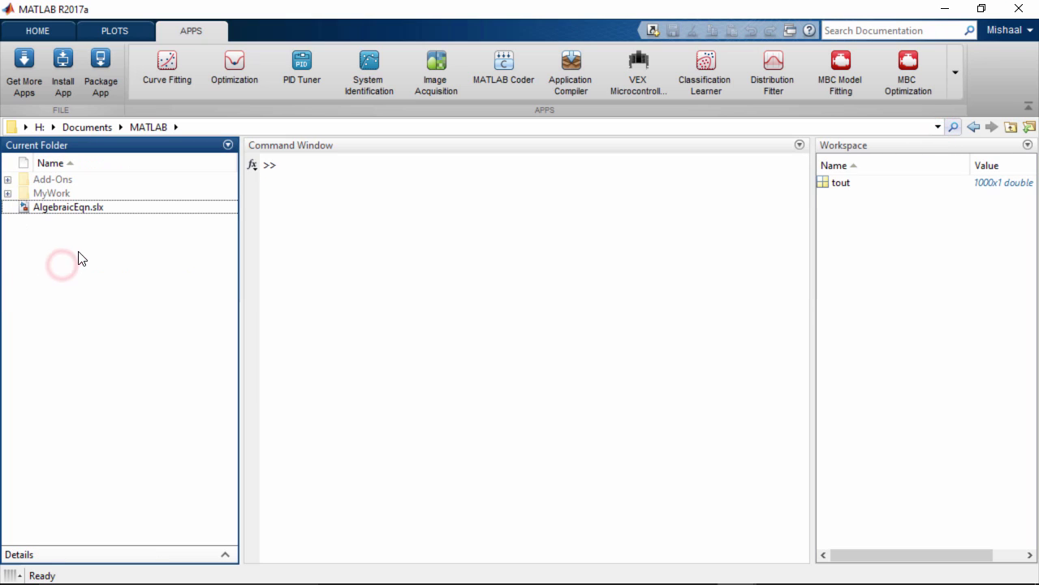
{"action": "right_click", "coordinate": [89, 208]}
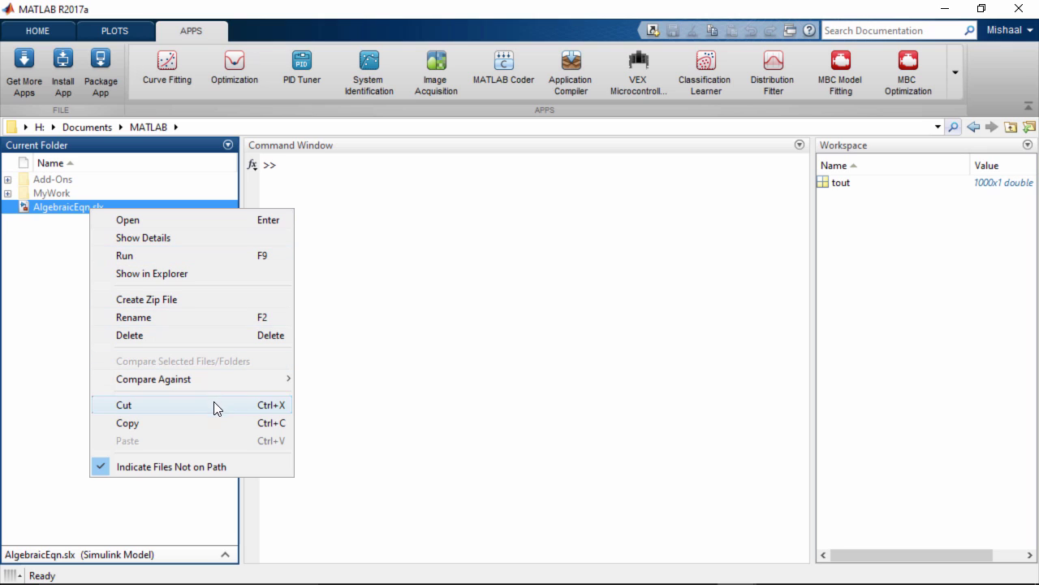
{"action": "left_click", "coordinate": [69, 291]}
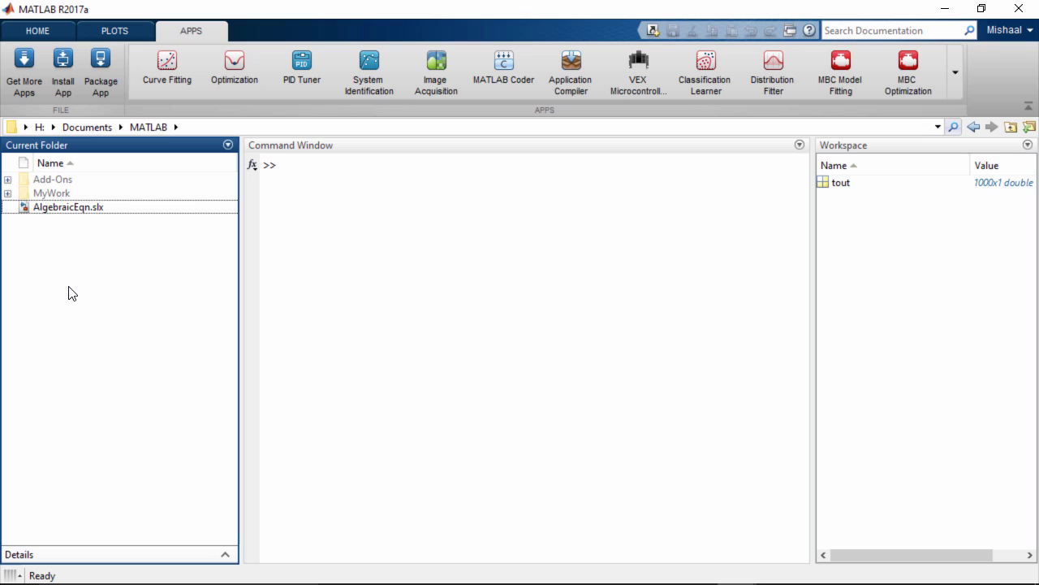